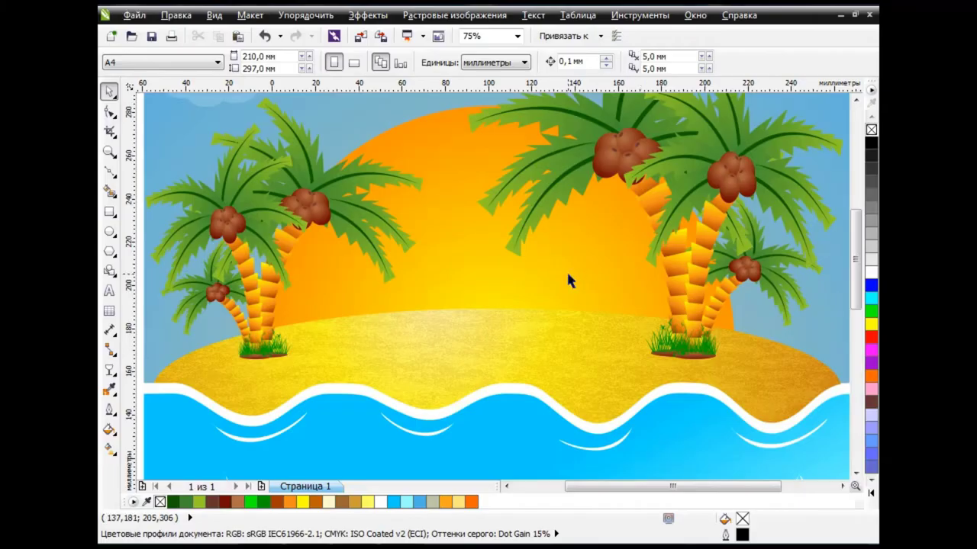
Preview the finished island scene zoomed out, then start a new blank A4 document
scroll(568, 273, down, 2)
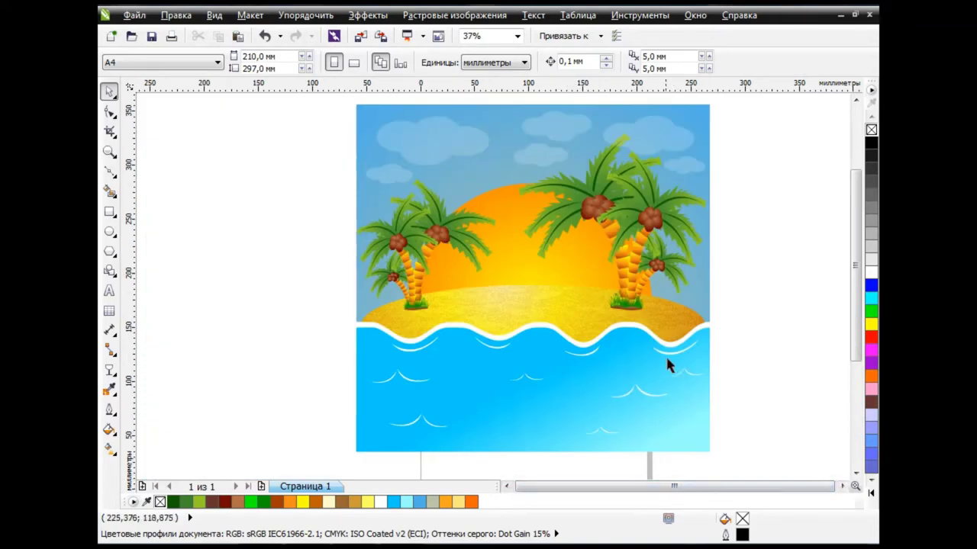
click(843, 486)
click(506, 487)
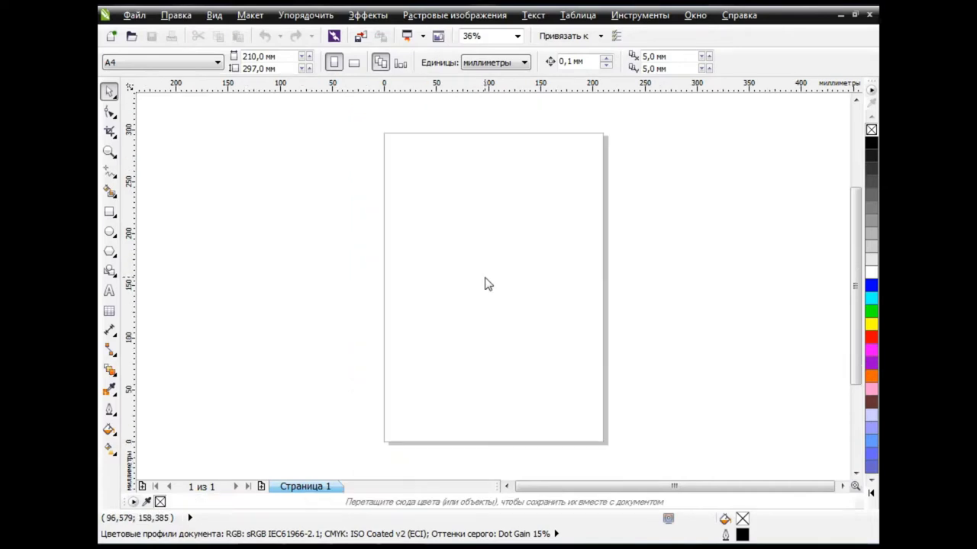
Draw a closed four-point diamond outline with the Polyline tool
click(111, 174)
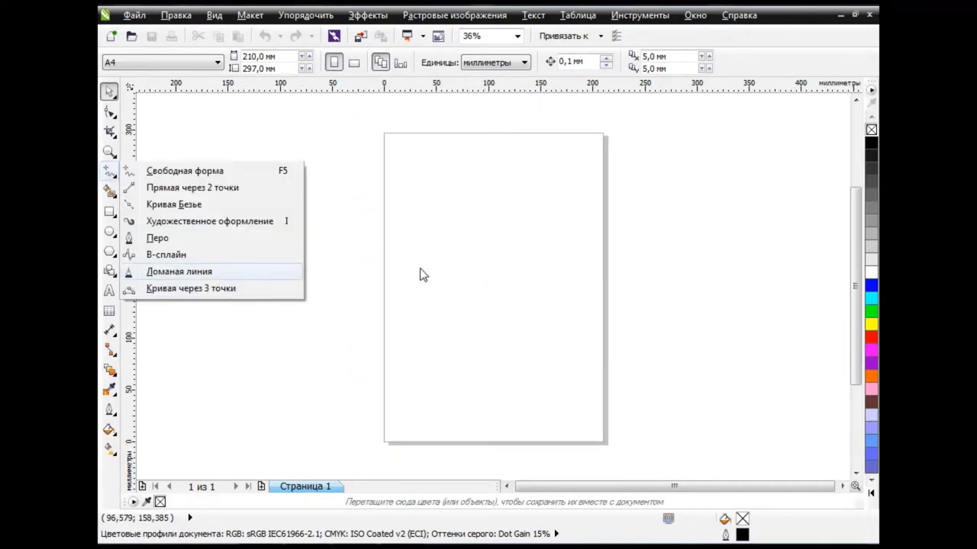
click(465, 320)
click(446, 258)
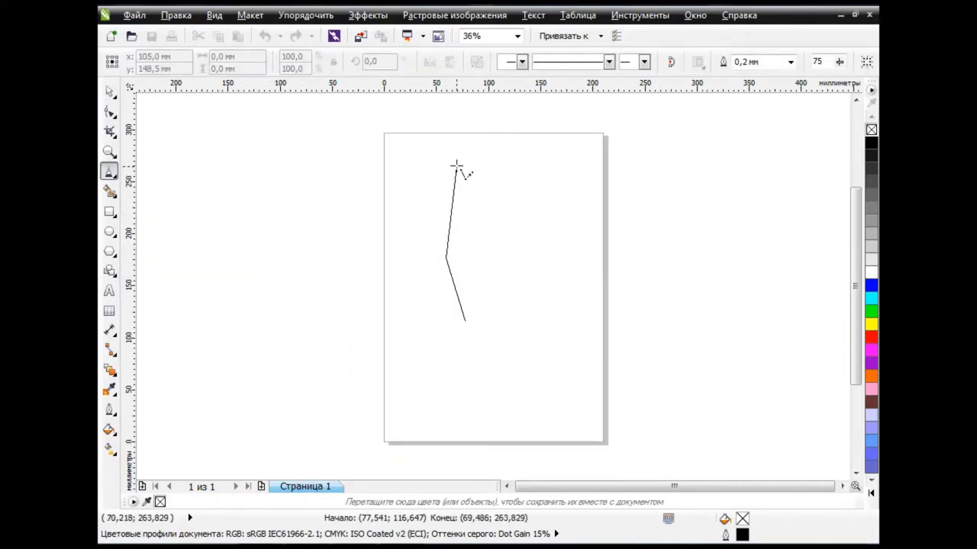
click(458, 164)
click(503, 243)
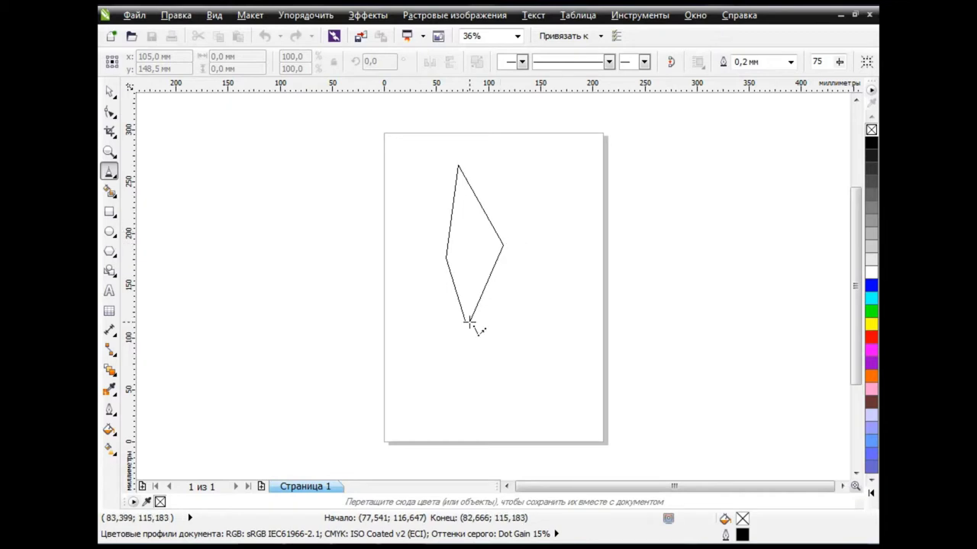
click(465, 320)
Enlarge the diamond to 141.2% and reposition it on the page
click(111, 93)
click(489, 275)
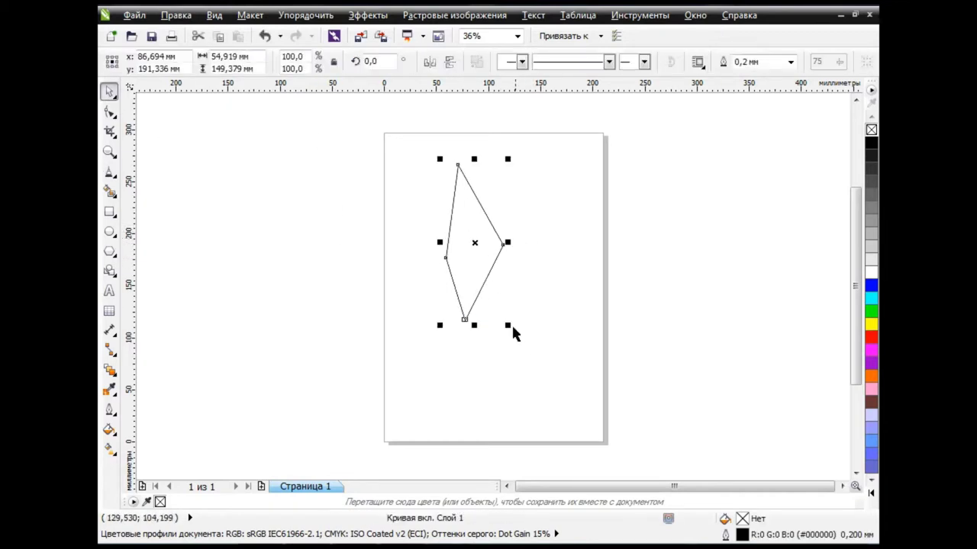
drag(509, 325, 521, 358)
drag(480, 246, 498, 288)
Add eleven nodes along the diamond's upper-right and lower-right edges with the Shape tool
key(F10)
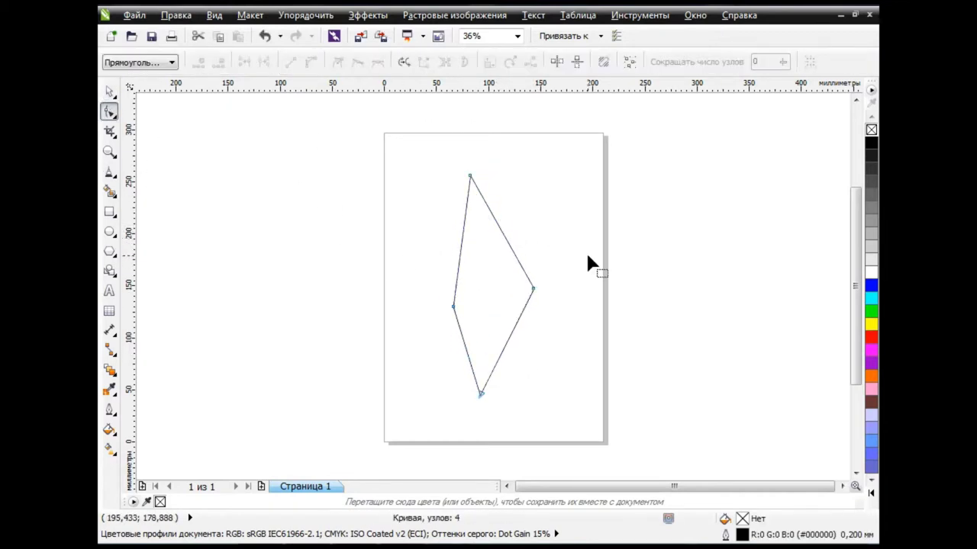
double_click(527, 277)
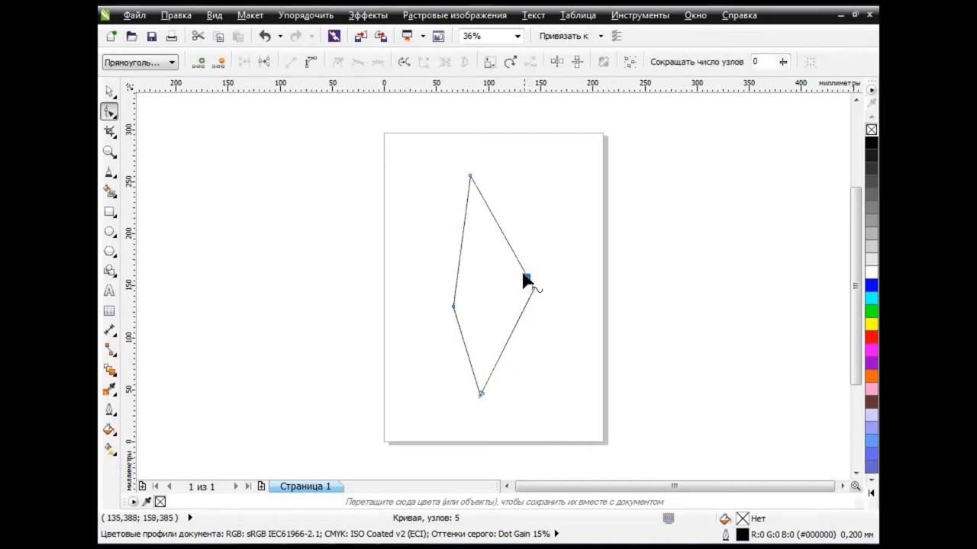
double_click(516, 257)
double_click(505, 240)
double_click(499, 228)
double_click(492, 216)
double_click(484, 201)
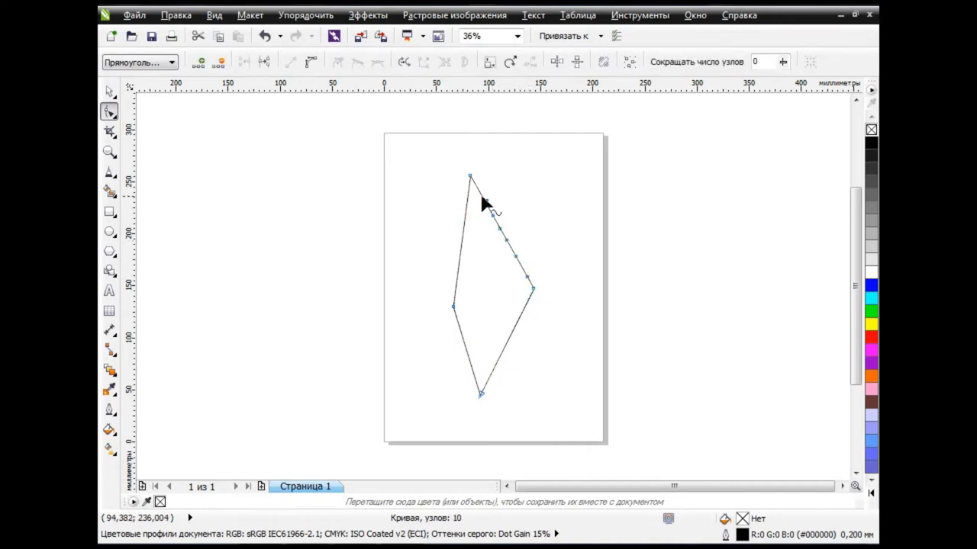
double_click(477, 189)
double_click(523, 270)
double_click(511, 247)
double_click(510, 333)
double_click(526, 303)
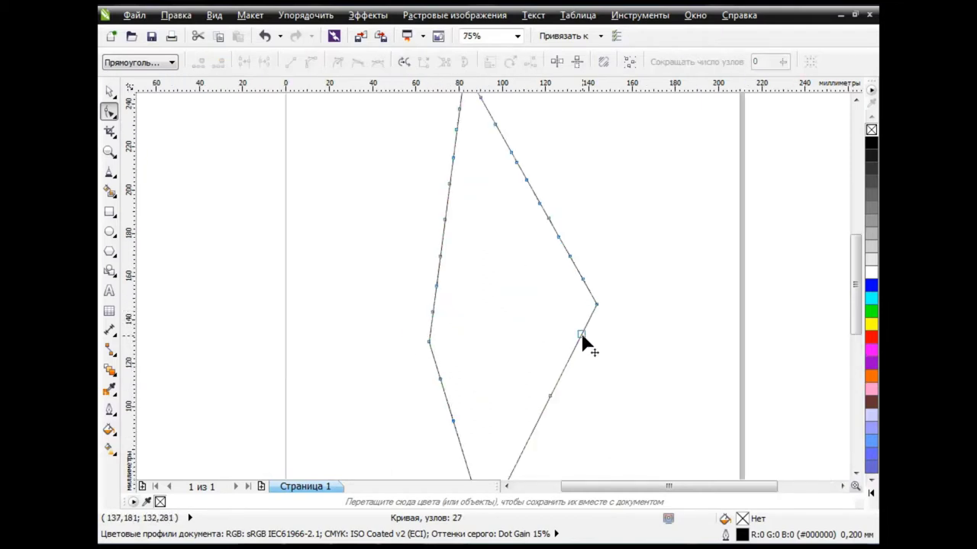
Drag nodes inward to cut notches along the lower-right and left edges
mouse_move(581, 335)
mouse_down()
mouse_move(543, 372)
mouse_move(570, 382)
mouse_up()
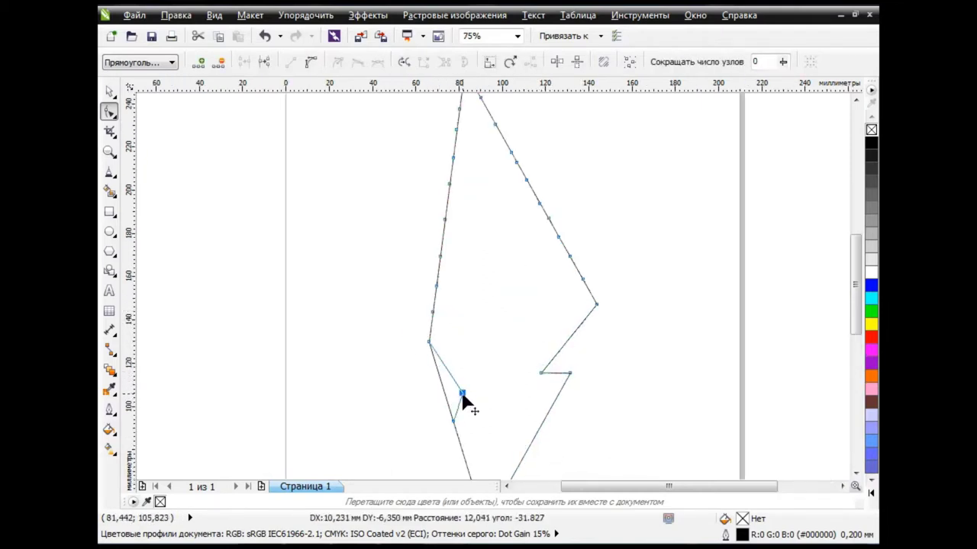
mouse_move(440, 379)
mouse_down()
mouse_move(472, 406)
mouse_move(444, 400)
mouse_up()
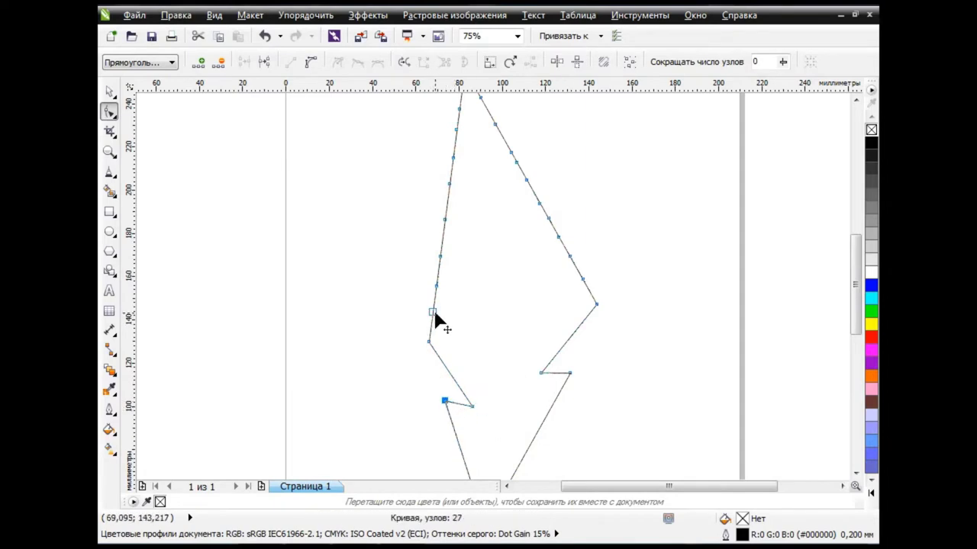
drag(432, 313, 452, 341)
drag(439, 257, 457, 288)
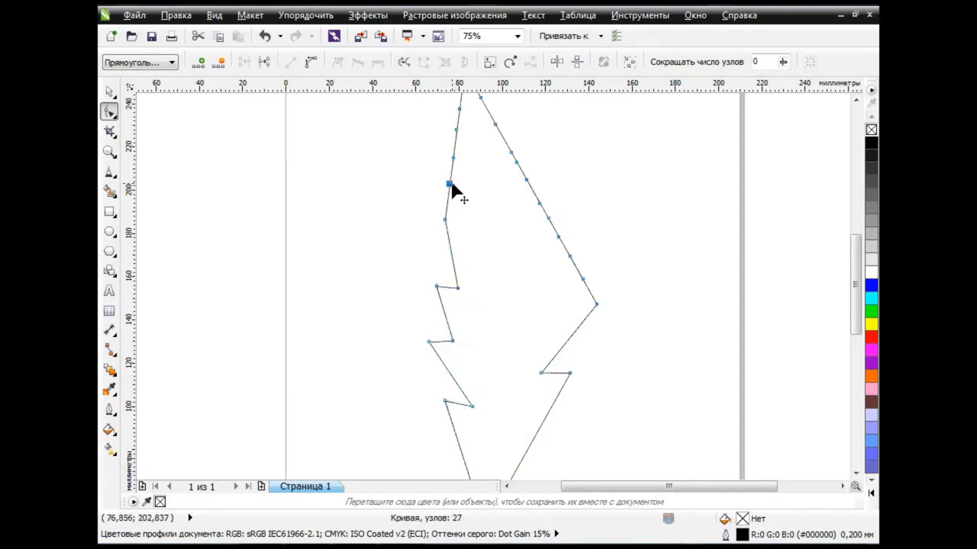
drag(854, 298, 848, 272)
drag(456, 227, 476, 267)
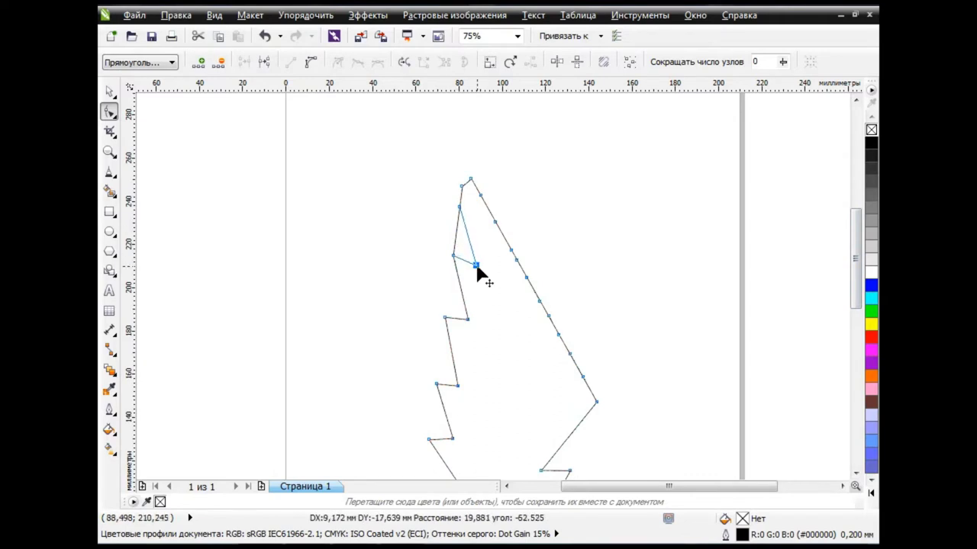
mouse_move(459, 207)
mouse_down()
mouse_move(457, 215)
mouse_move(475, 216)
mouse_up()
mouse_move(855, 279)
mouse_down()
mouse_move(857, 312)
mouse_move(856, 285)
mouse_up()
drag(584, 321, 566, 356)
Form zigzag teeth along the upper right edge and widen the leaf's tip
drag(558, 274, 549, 315)
drag(540, 241, 534, 272)
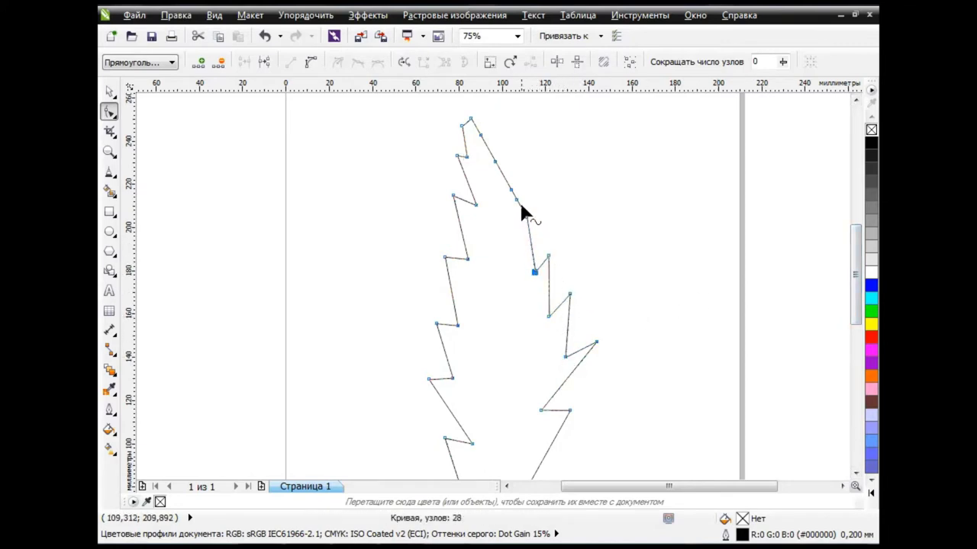
drag(521, 204, 519, 242)
mouse_move(495, 161)
mouse_down()
mouse_move(503, 202)
mouse_move(504, 169)
mouse_up()
drag(480, 135, 489, 168)
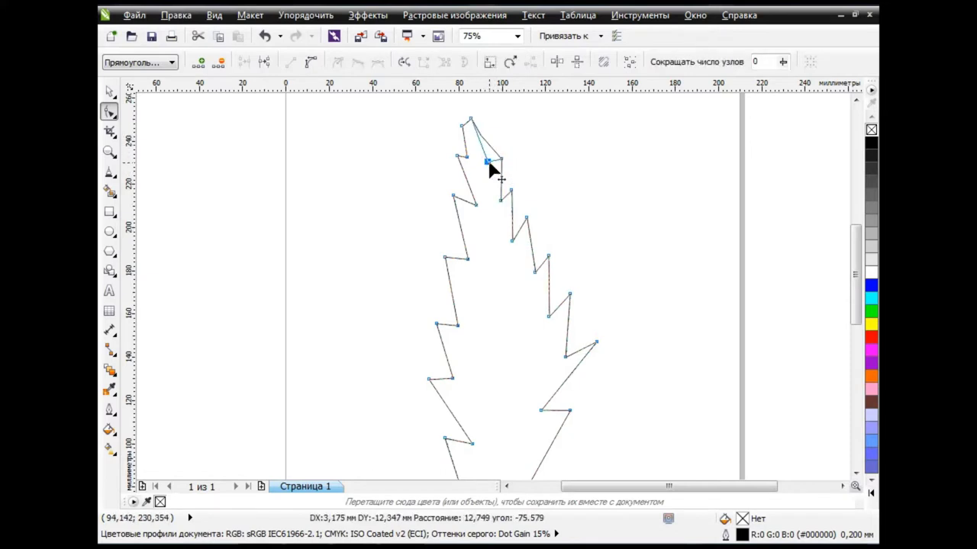
mouse_move(470, 119)
mouse_down()
mouse_move(496, 120)
mouse_move(452, 125)
mouse_move(499, 114)
mouse_up()
drag(487, 165, 486, 156)
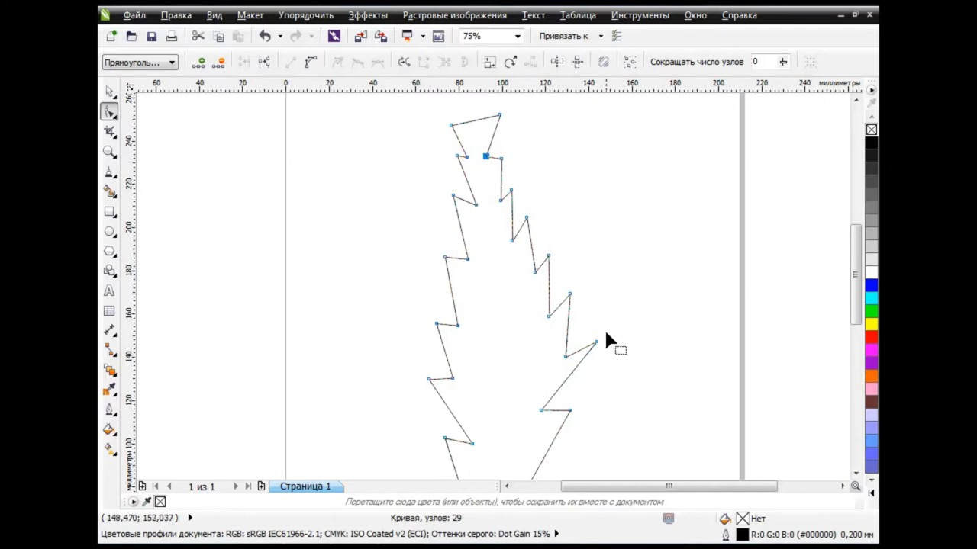
Fine-tune the left and right edge nodes to sharpen the zigzag teeth
drag(565, 356, 552, 357)
drag(458, 327, 474, 318)
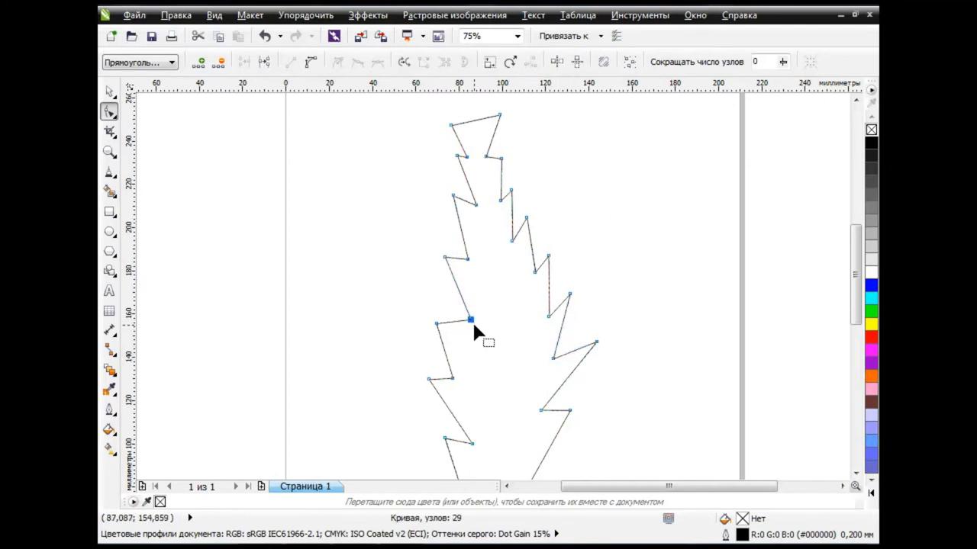
drag(453, 377, 468, 376)
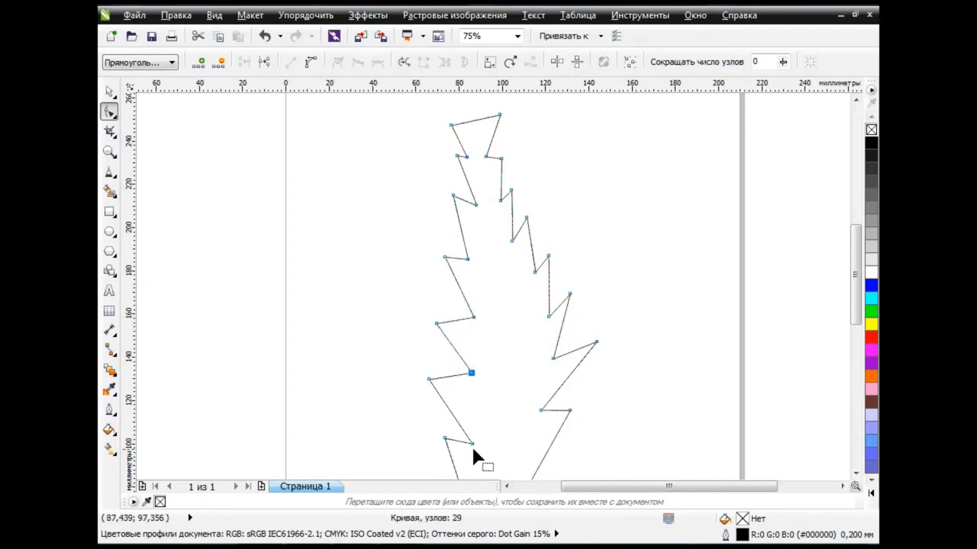
drag(471, 443, 485, 439)
drag(552, 358, 540, 364)
click(548, 315)
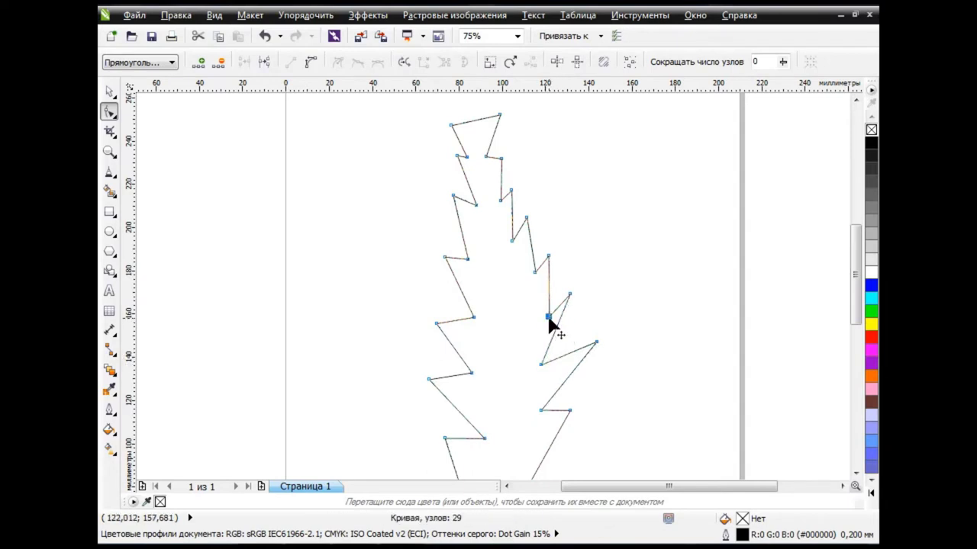
drag(548, 316, 541, 324)
drag(534, 272, 528, 285)
drag(511, 241, 509, 252)
drag(501, 200, 497, 206)
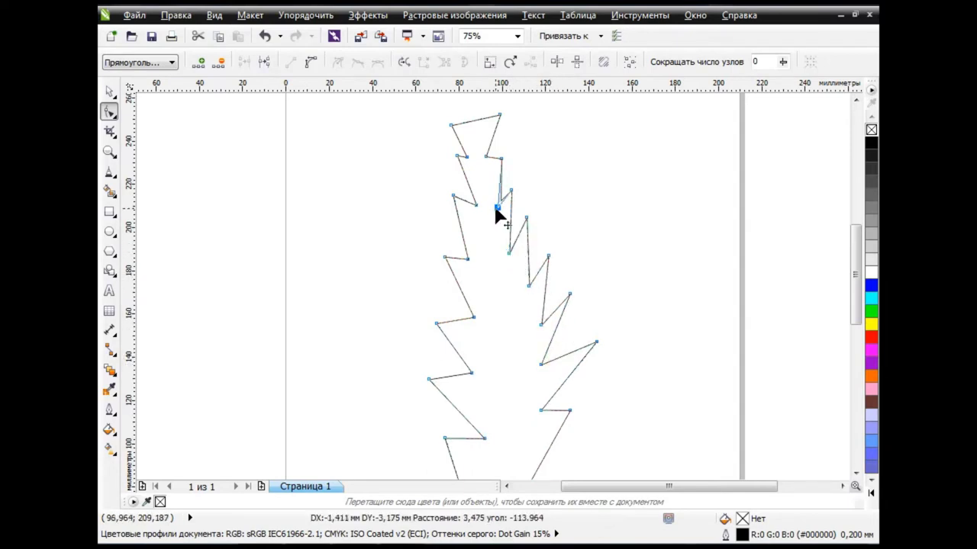
drag(502, 158, 477, 157)
Zoom out to the full page and reshape the leaf's lower-right outline
key(space)
key(shift+F4)
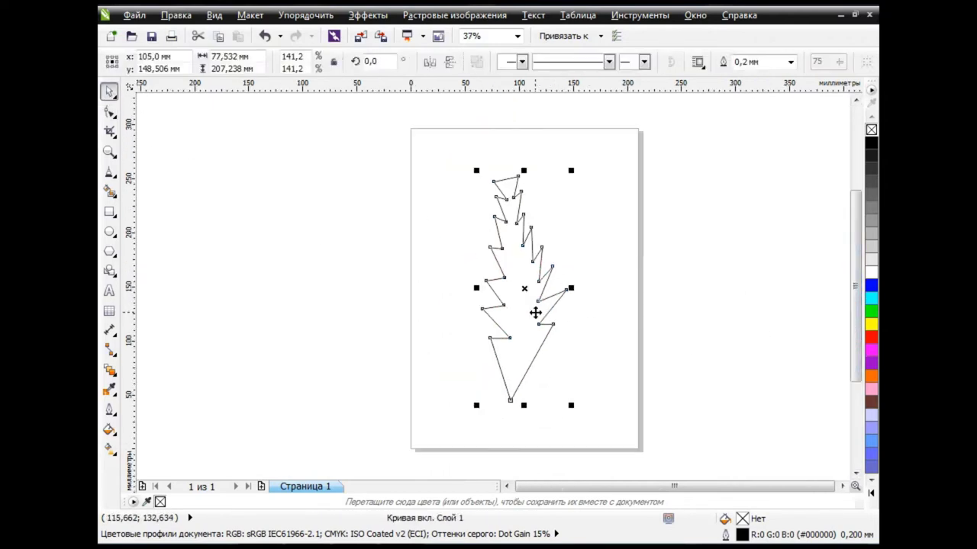
key(space)
drag(519, 386, 534, 399)
drag(540, 341, 508, 344)
click(554, 325)
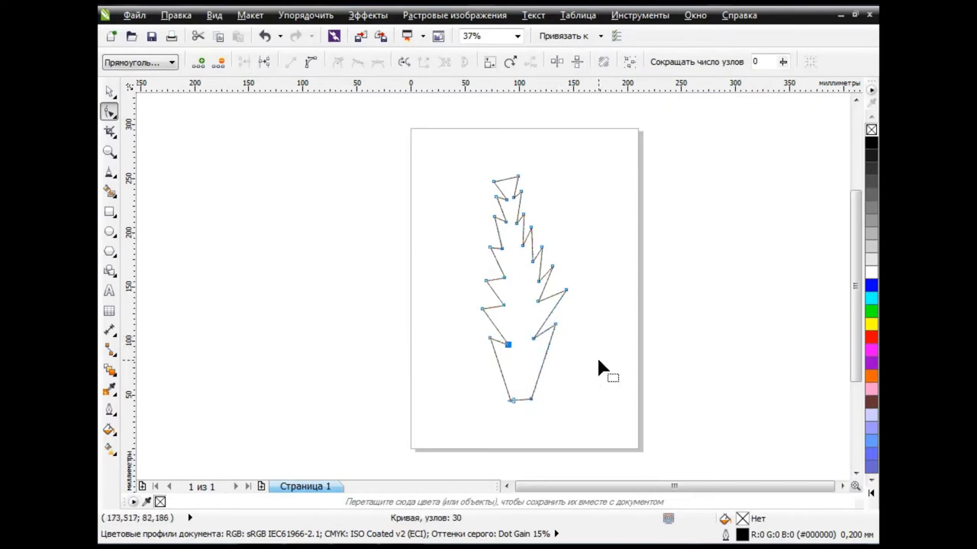
click(110, 91)
click(455, 338)
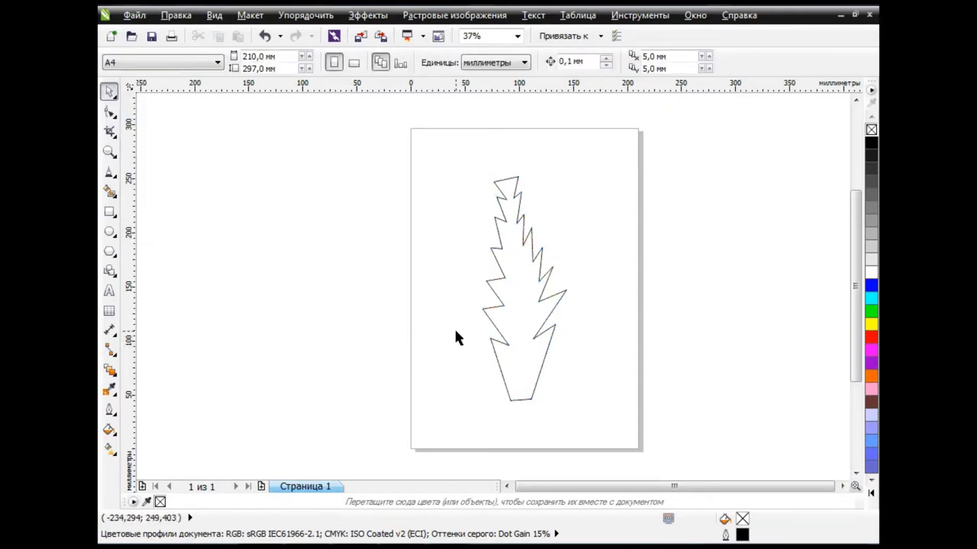
Shift the right-side teeth up and right, and widen the leaf's base
key(F10)
click(565, 291)
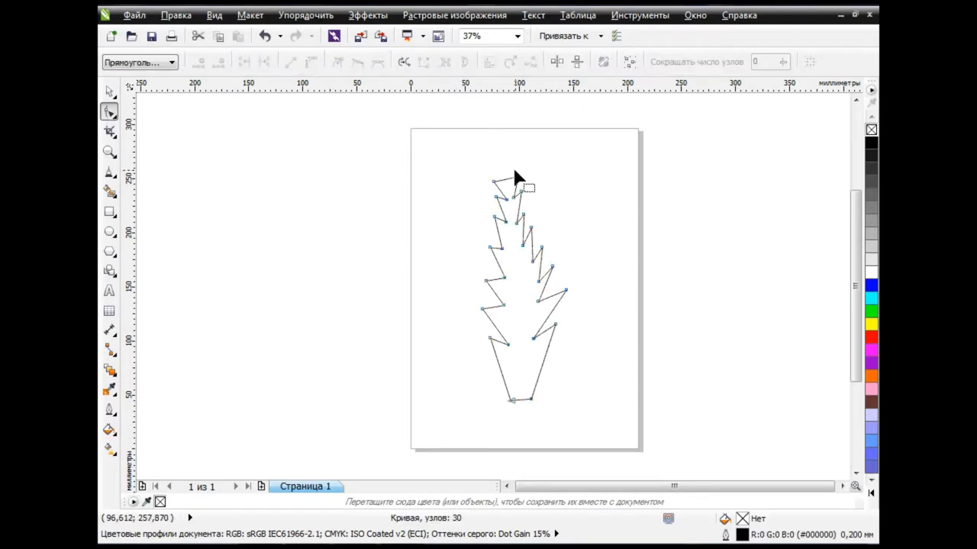
drag(510, 172, 579, 309)
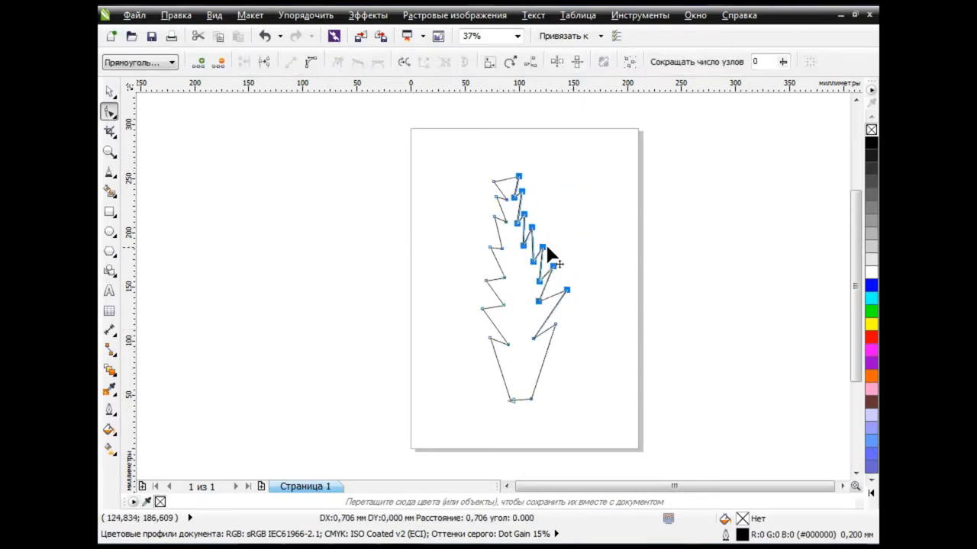
drag(547, 254, 554, 250)
click(604, 255)
click(558, 326)
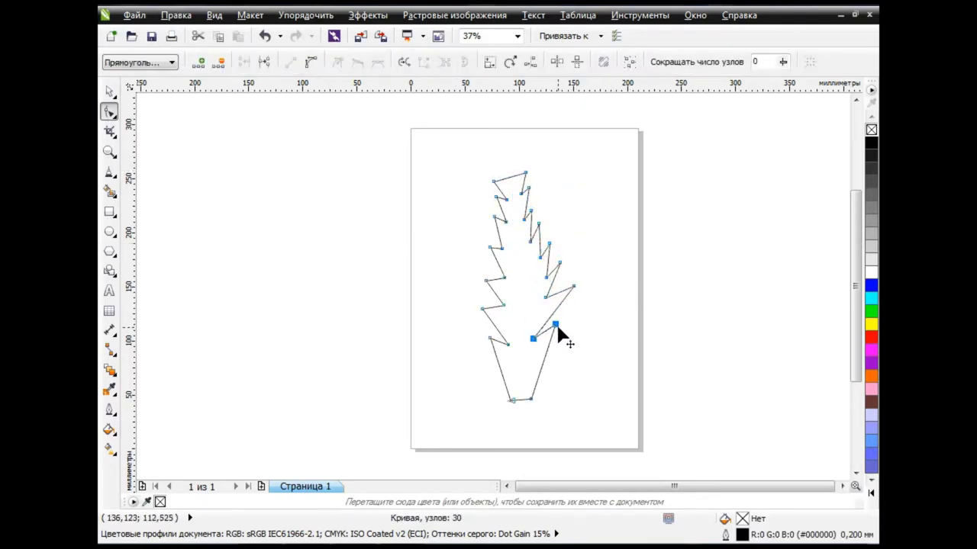
drag(558, 325, 569, 321)
drag(530, 398, 546, 398)
click(610, 384)
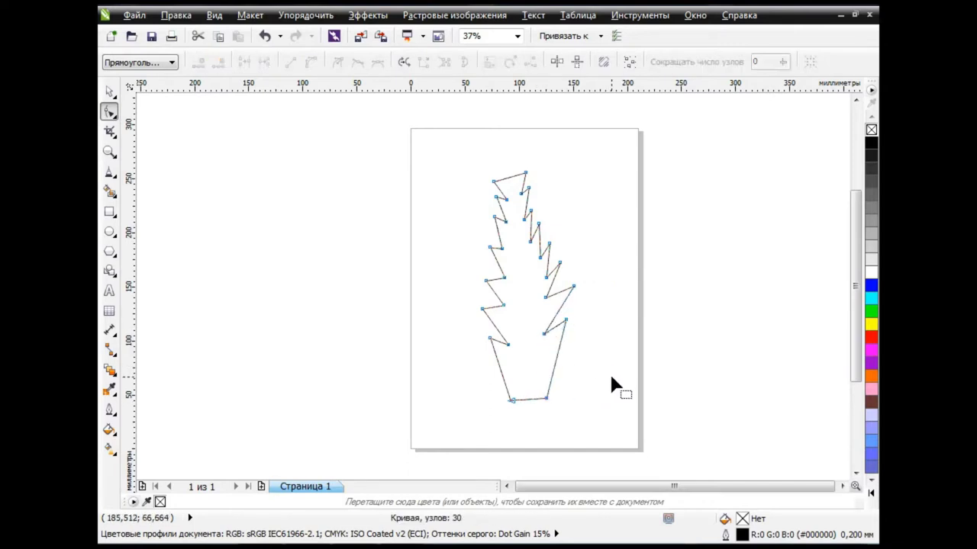
click(114, 177)
Draw a midrib line from the leaf's tip to its base and bend it into a curve
click(251, 280)
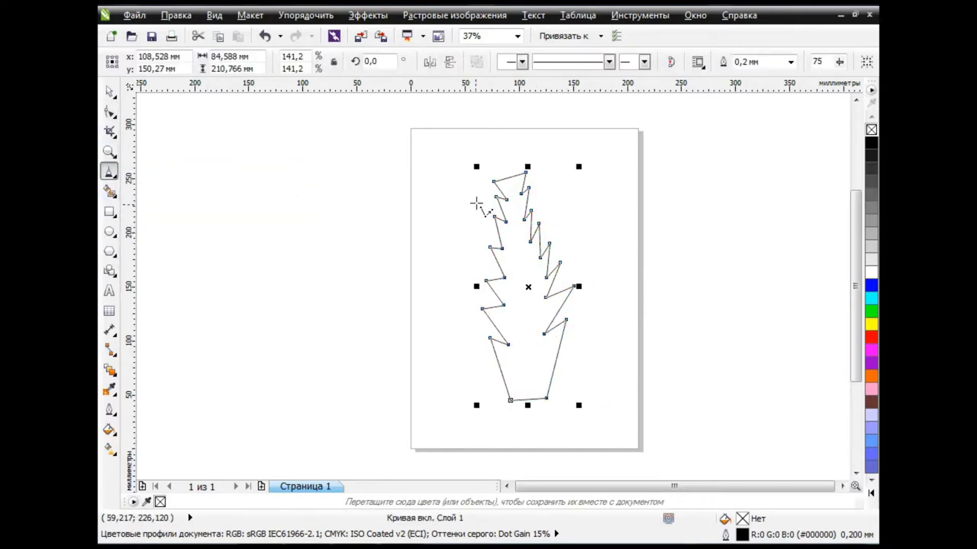
click(510, 178)
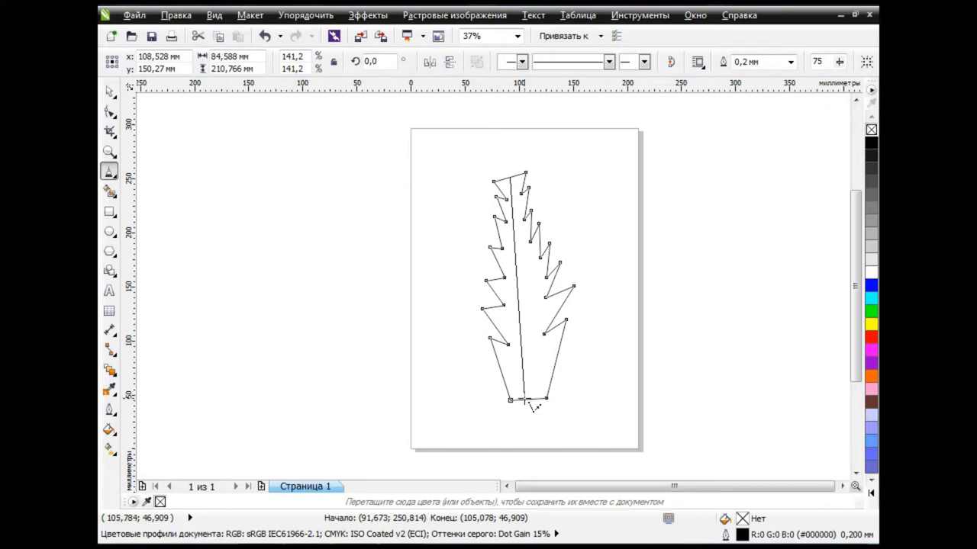
click(526, 398)
click(509, 178)
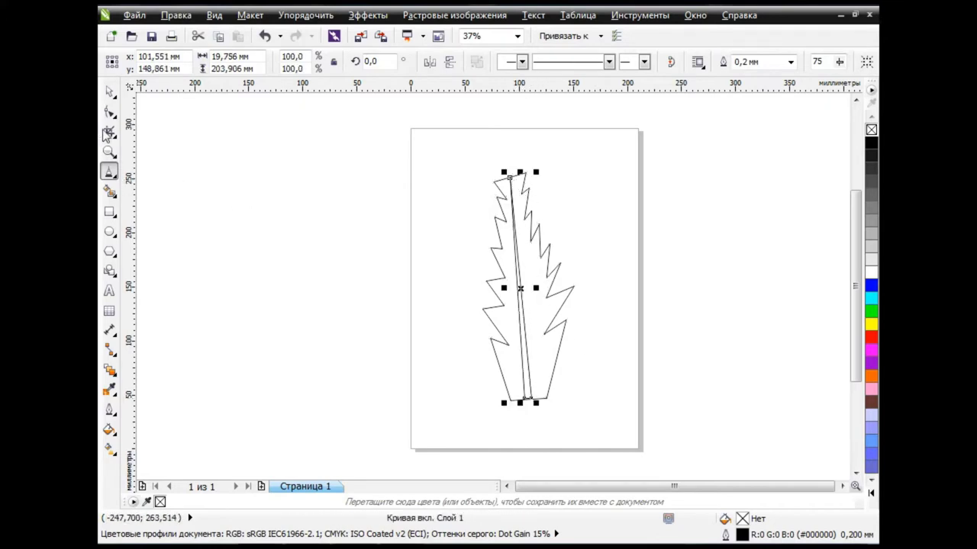
click(109, 111)
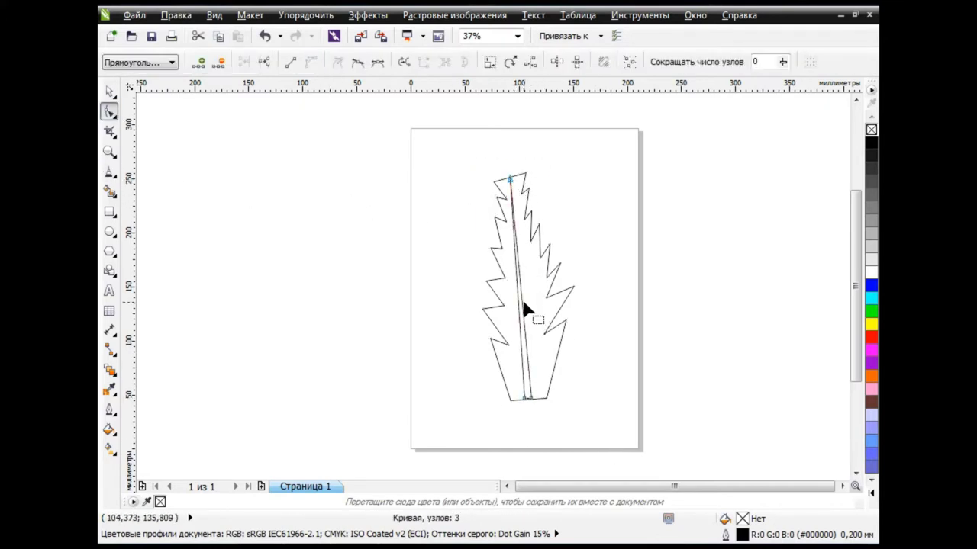
drag(522, 302, 526, 296)
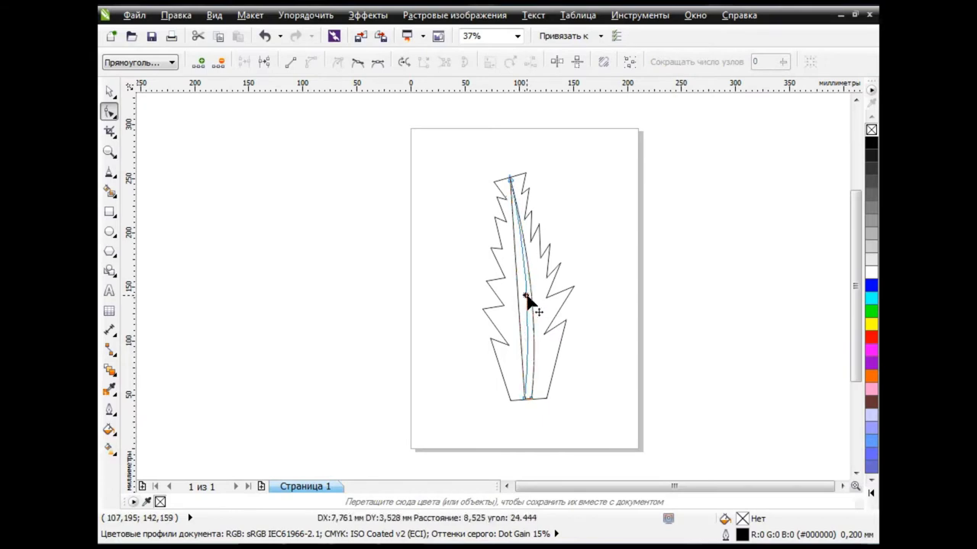
drag(502, 373, 586, 405)
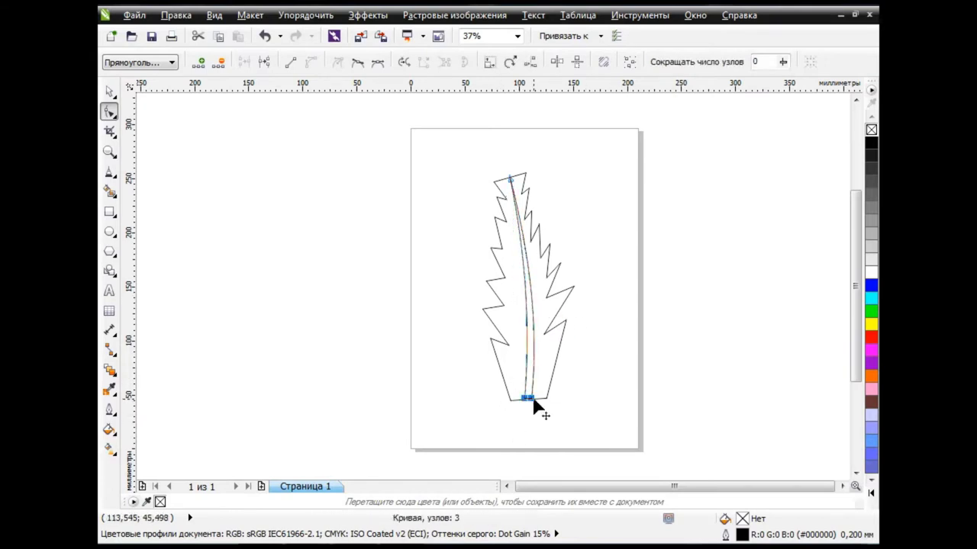
Give the midrib a uniform dark green fill of RGB 15, 95, 0
click(109, 91)
click(394, 272)
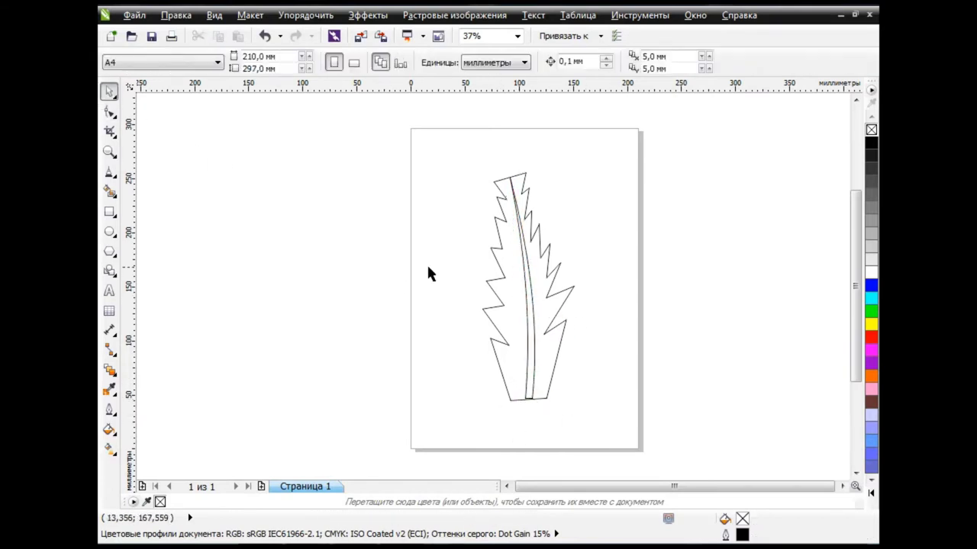
click(532, 310)
click(110, 429)
click(185, 315)
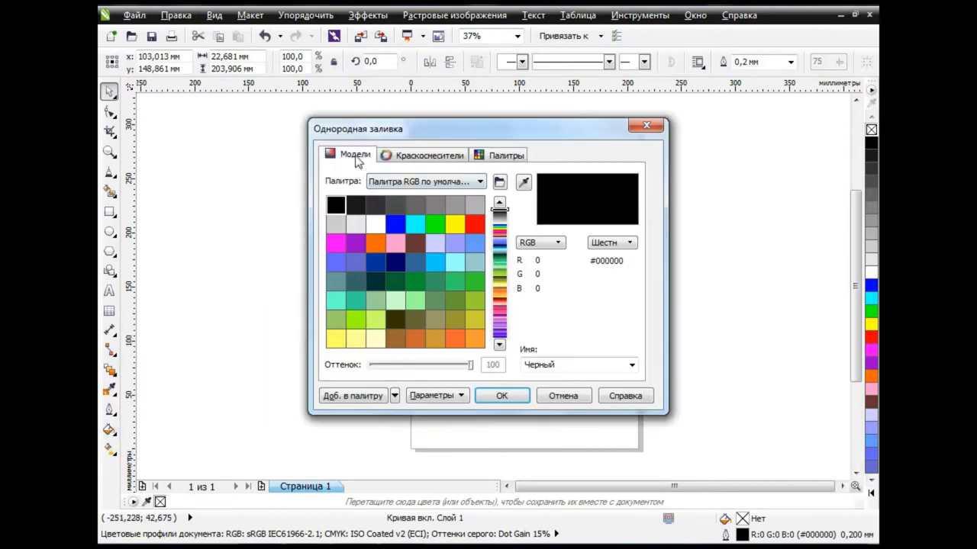
click(356, 161)
text(15)
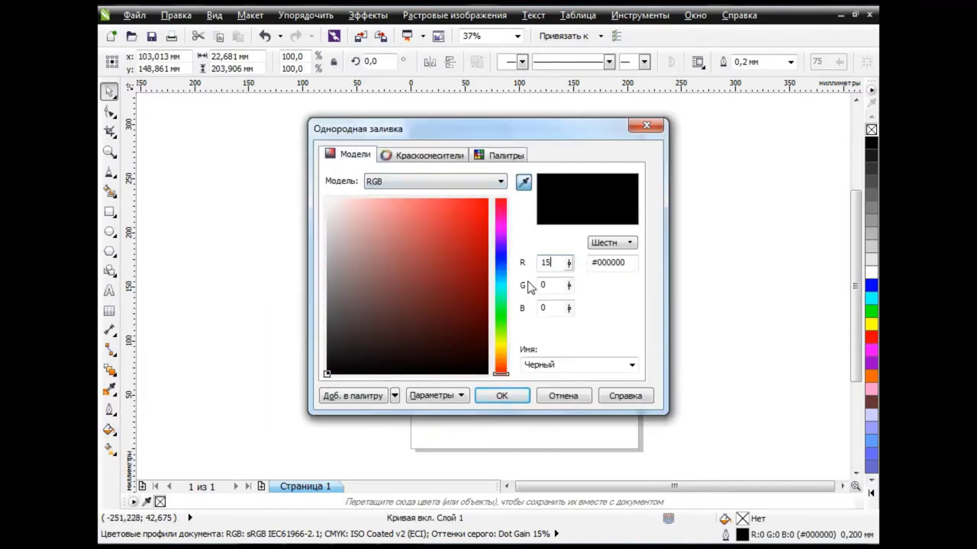
key(Tab)
key(Tab)
click(502, 395)
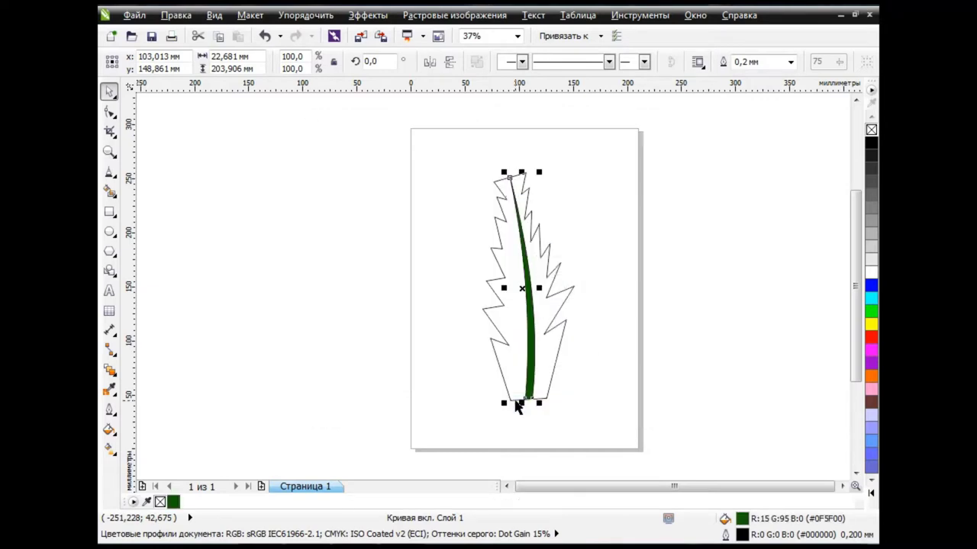
Set up a custom fountain fill on the leaf at a 90° vertical angle
click(109, 430)
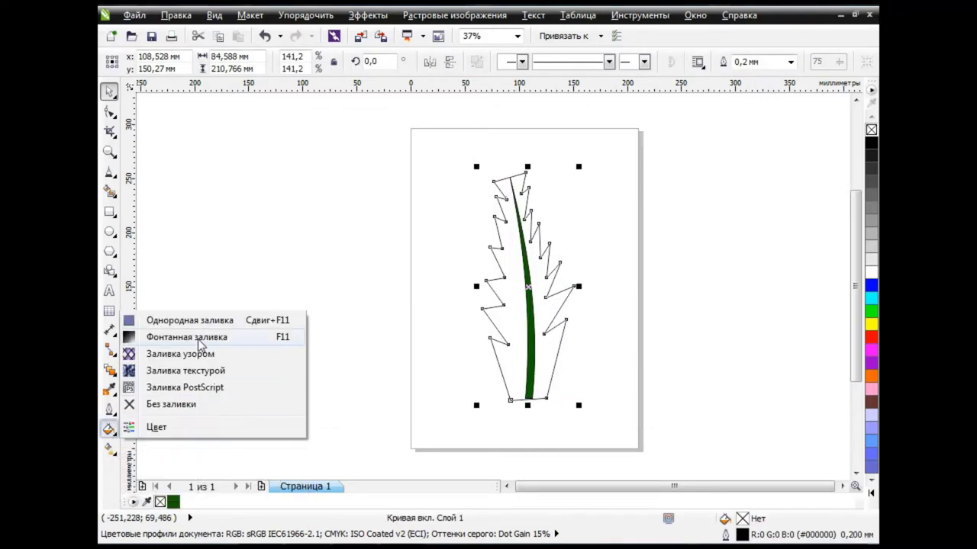
click(176, 336)
click(424, 258)
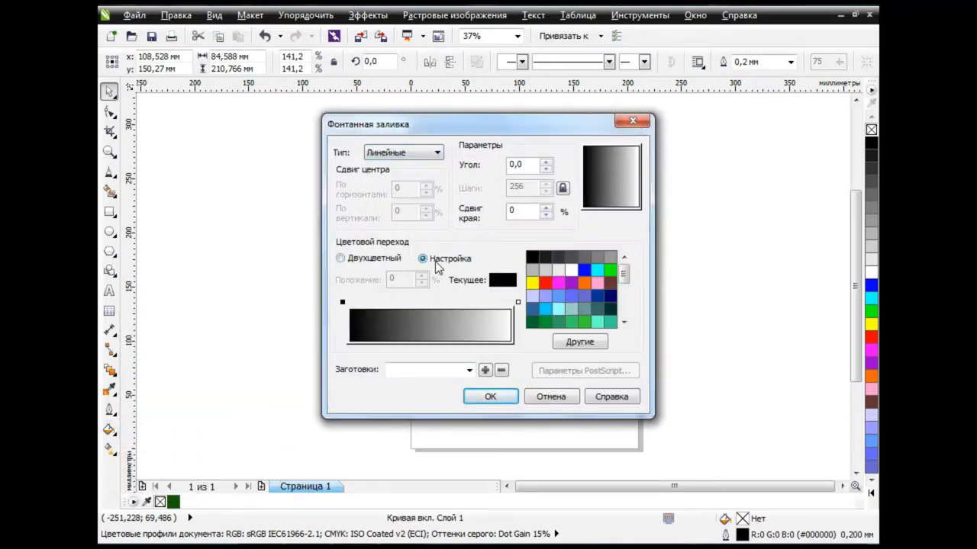
click(511, 165)
text(-9)
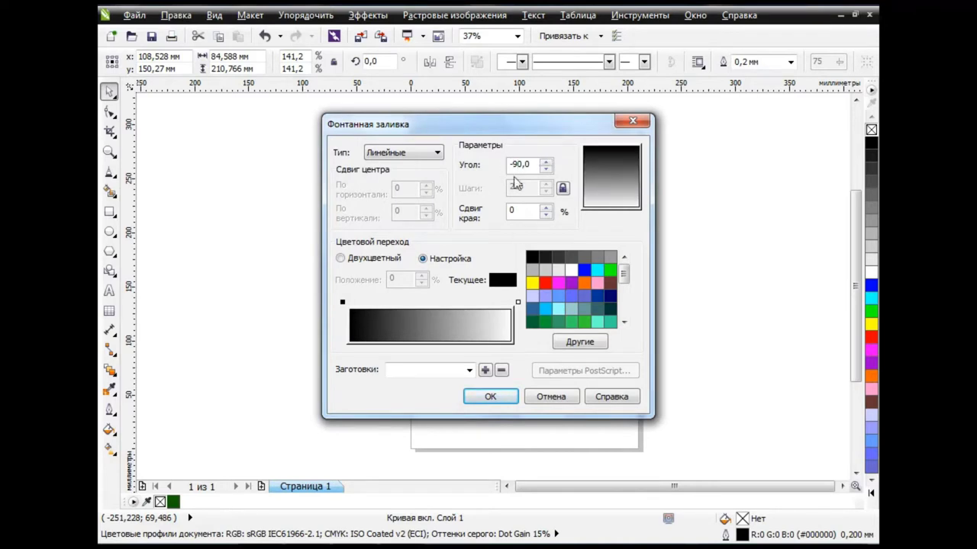
click(518, 210)
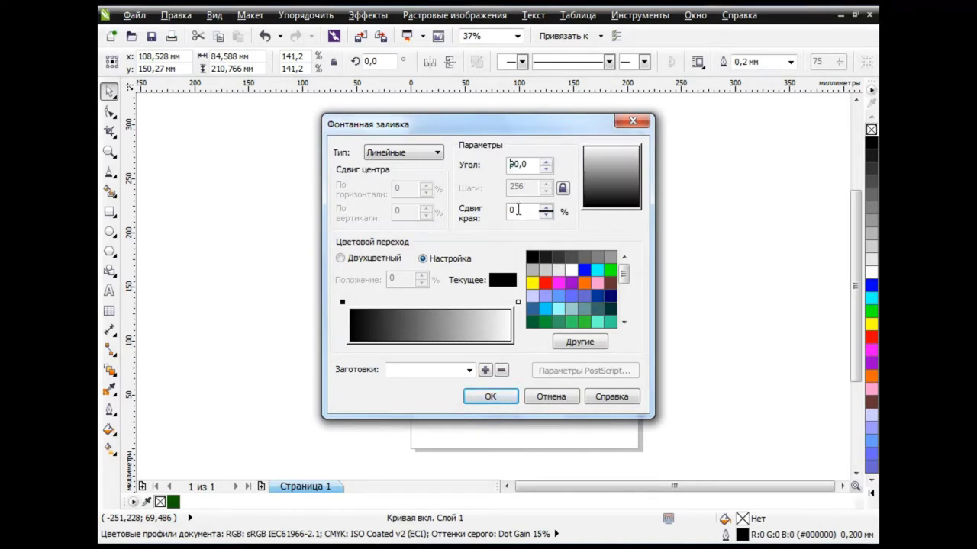
Set one gradient end colour to dark green RGB 65, 140, 0
click(574, 345)
click(356, 155)
text(65)
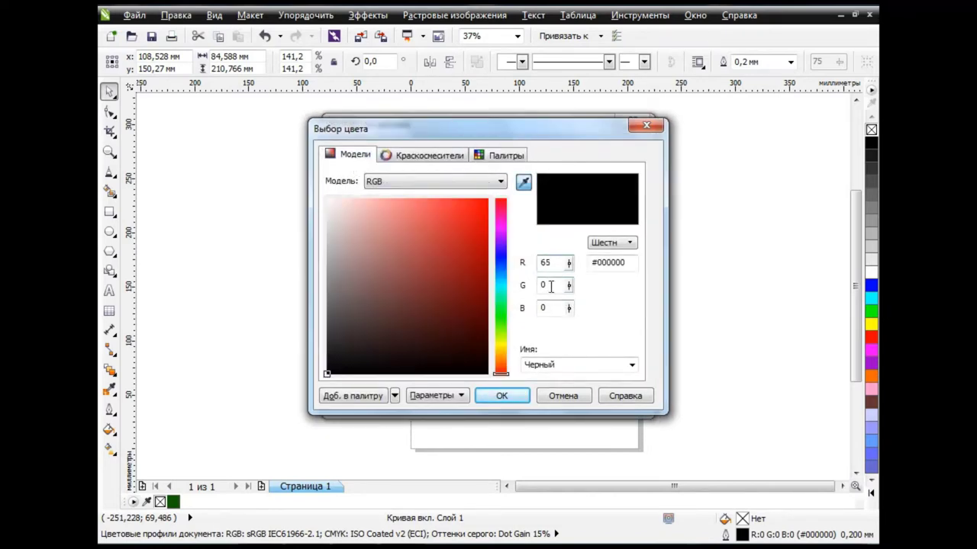
text(140)
key(Tab)
text(50)
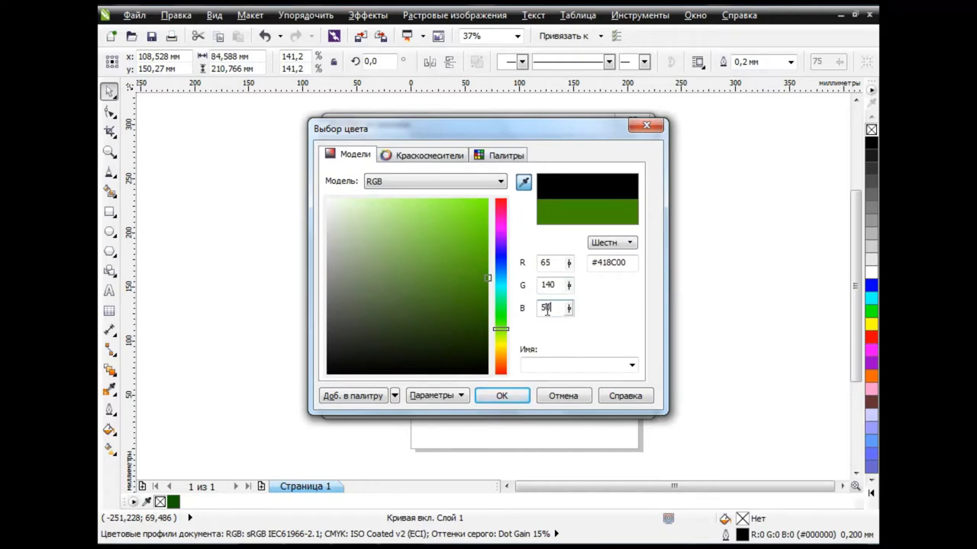
click(511, 398)
Set the other end colour to yellow-green RGB 150, 200, 40 and apply the gradient
click(573, 345)
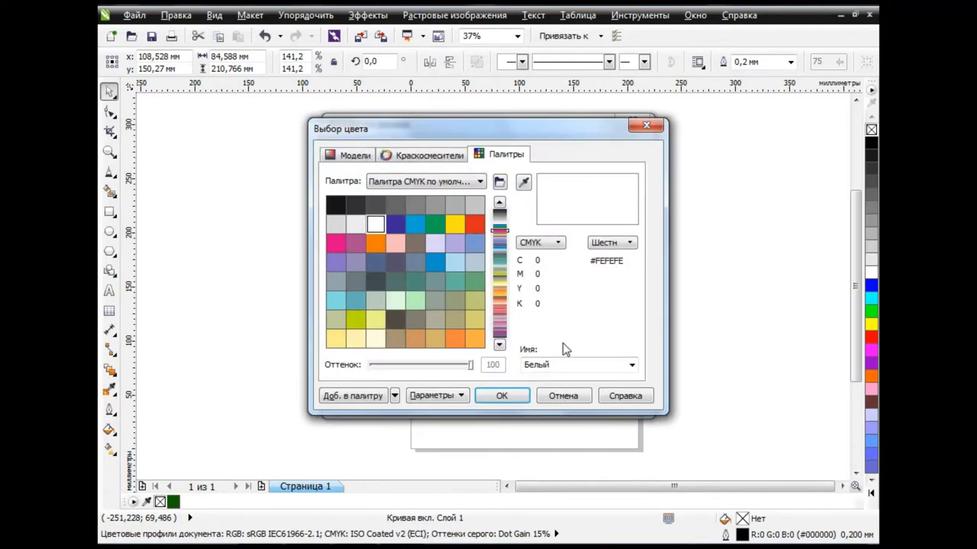
click(350, 154)
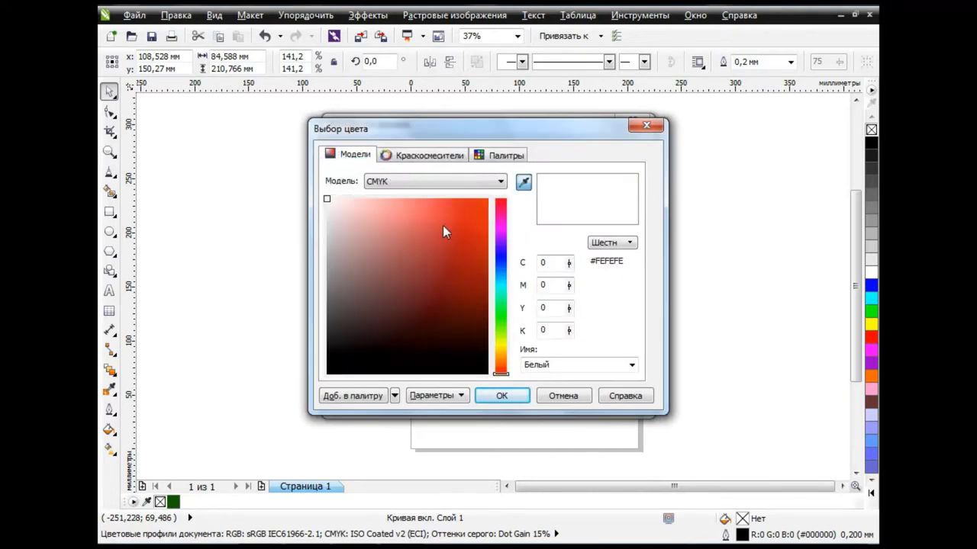
click(431, 182)
click(414, 215)
double_click(545, 262)
text(150)
key(Tab)
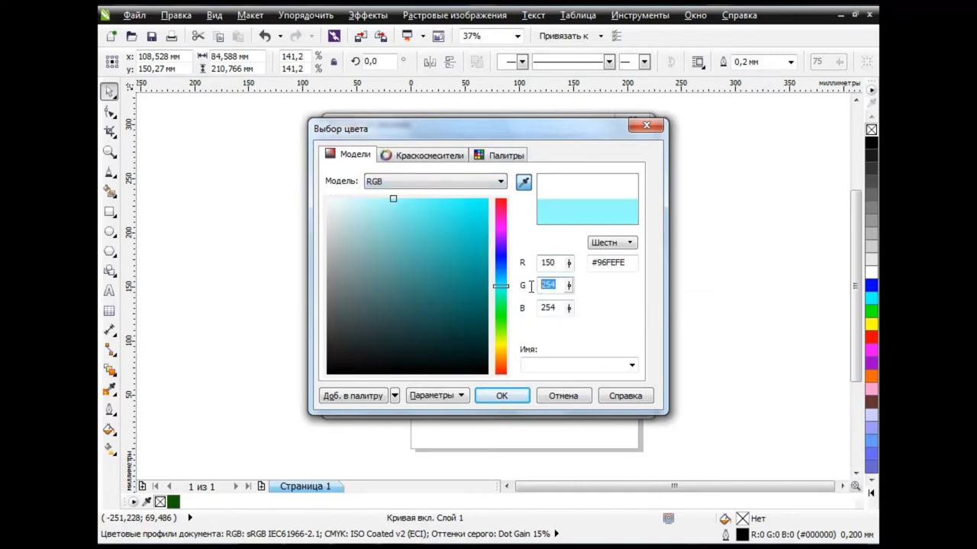
key(Tab)
key(Tab)
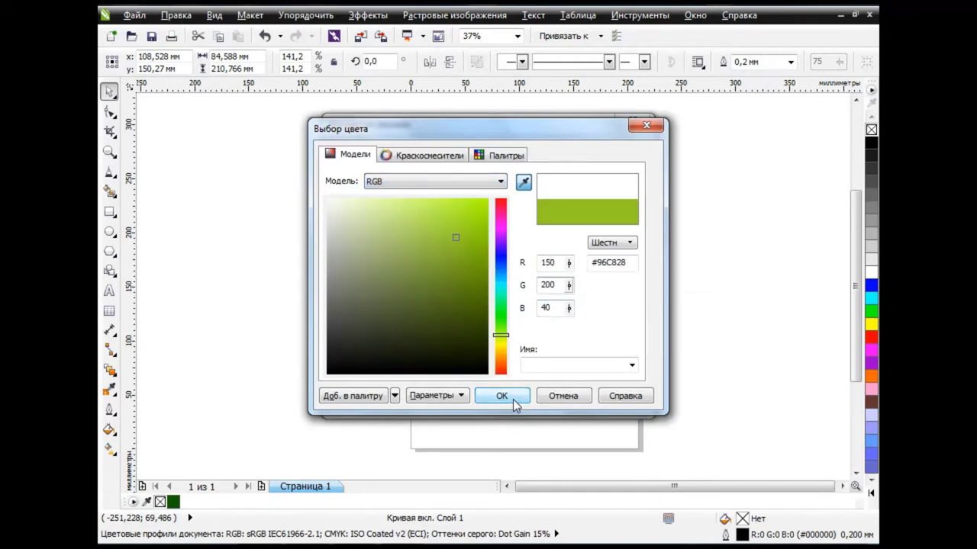
click(501, 395)
click(494, 399)
Tilt the leaf's gradient slightly at its base with the Interactive Fill tool
click(109, 449)
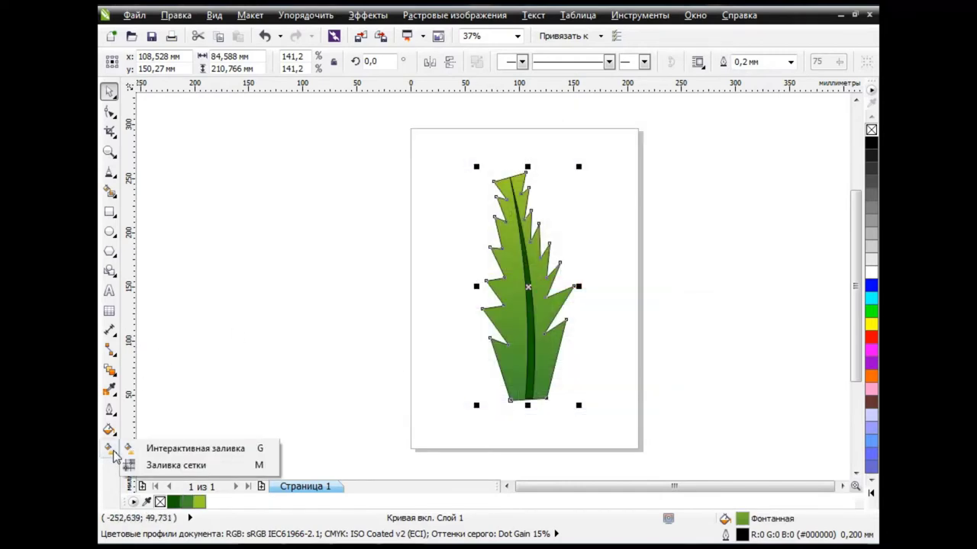
click(190, 449)
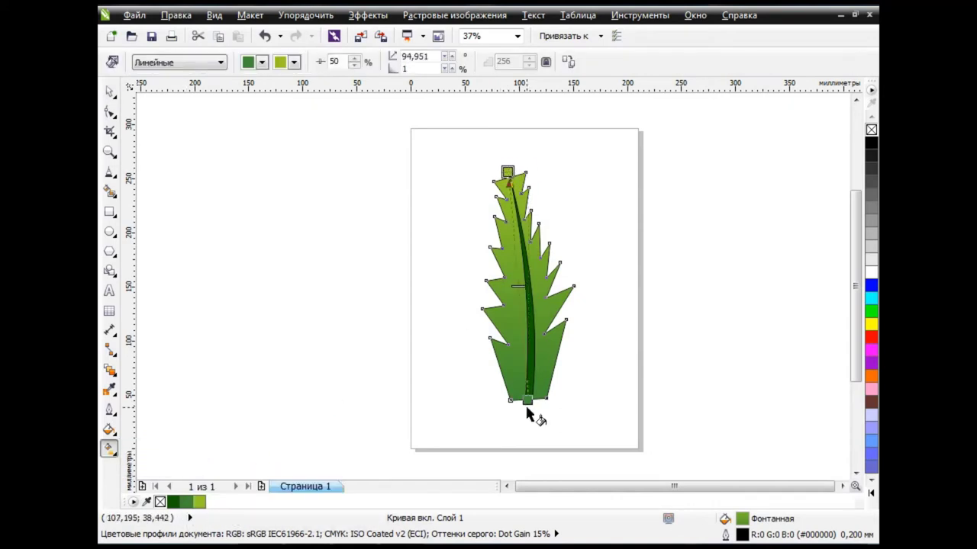
drag(526, 400, 533, 400)
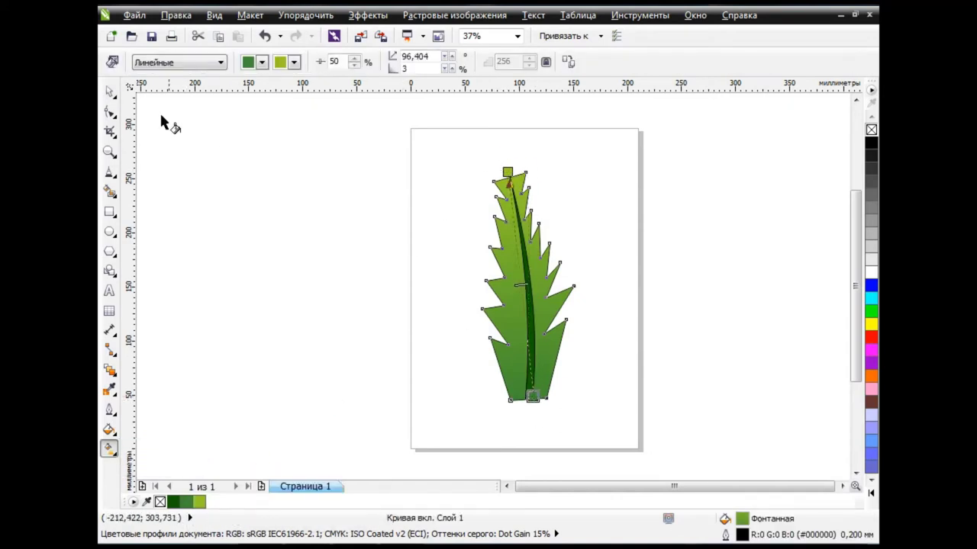
click(109, 91)
click(460, 316)
Group the leaf with its midrib, rotate it horizontal, and move it off-page to the upper left
key(ctrl+a)
key(ctrl+g)
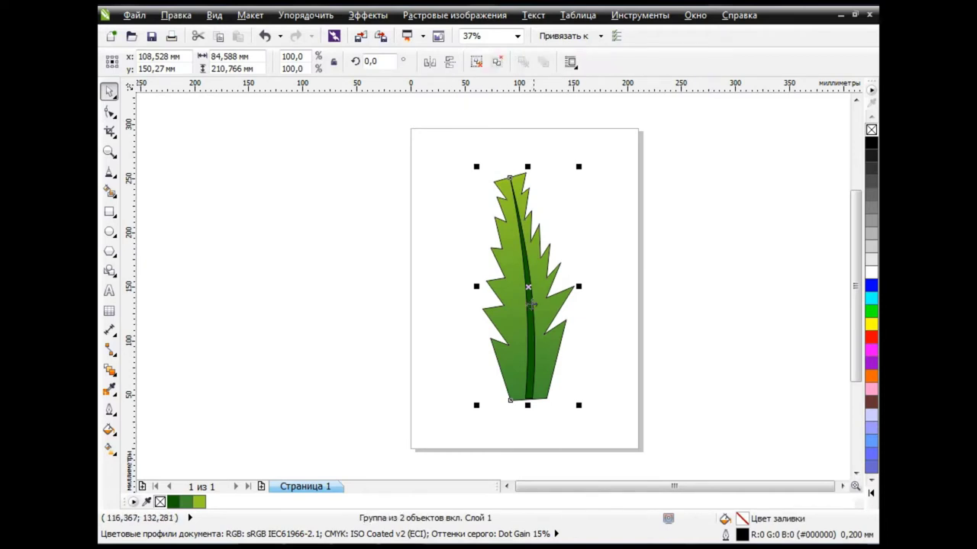
click(532, 296)
drag(471, 170, 511, 361)
mouse_move(630, 251)
mouse_down()
mouse_move(490, 171)
mouse_move(519, 192)
mouse_up()
click(591, 237)
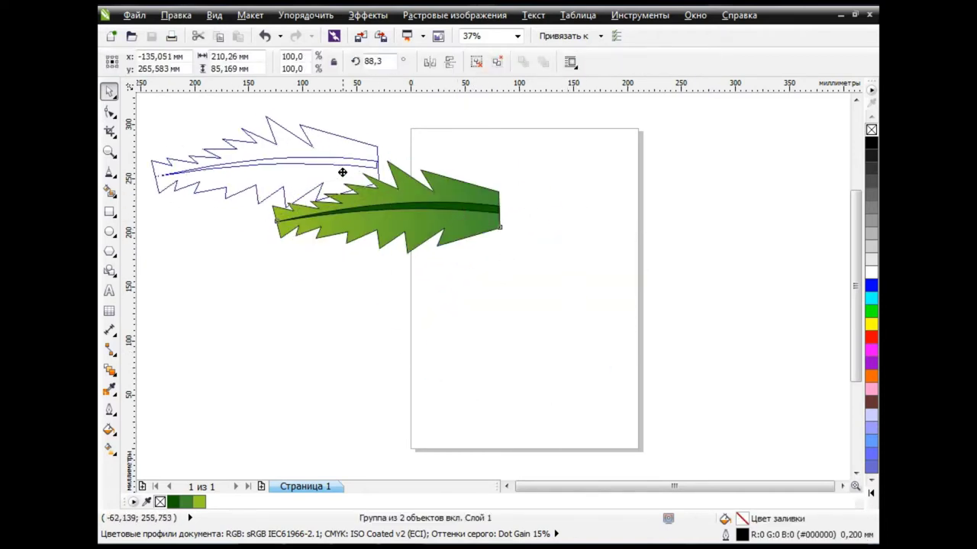
drag(444, 210, 317, 156)
click(585, 245)
Draw a tall 67 × 78 mm oval with a small oval at its top
click(111, 231)
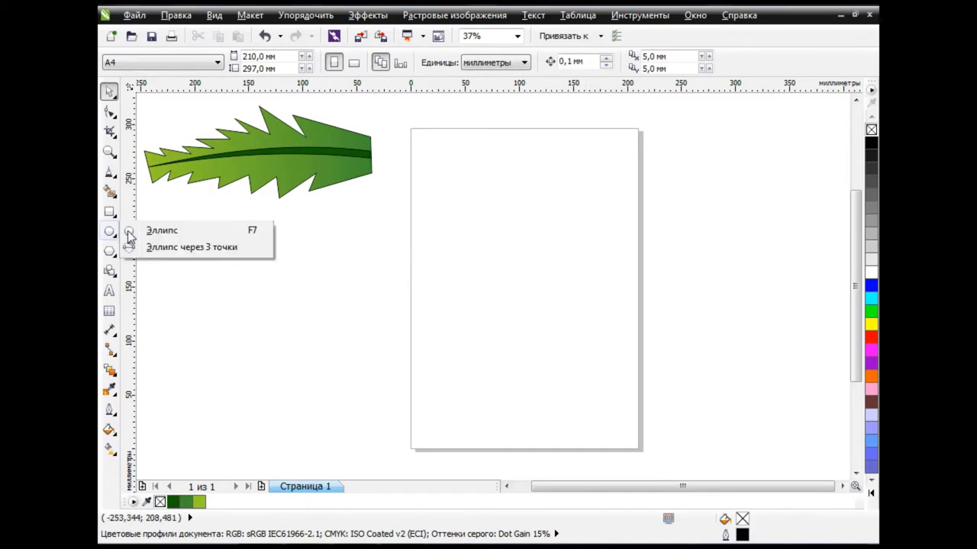
click(160, 229)
drag(443, 214, 518, 298)
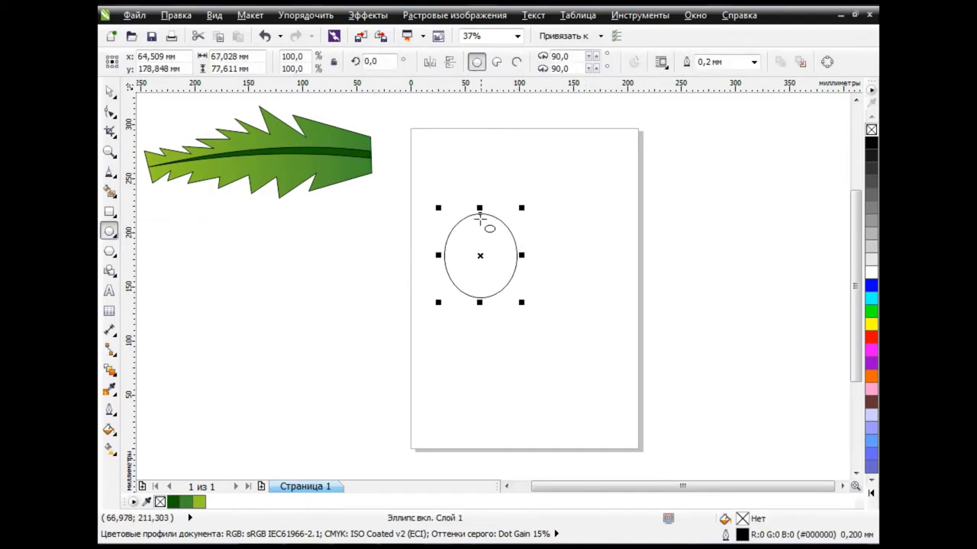
drag(474, 217, 488, 225)
Fill the small top oval dark brown and select the large oval
key(space)
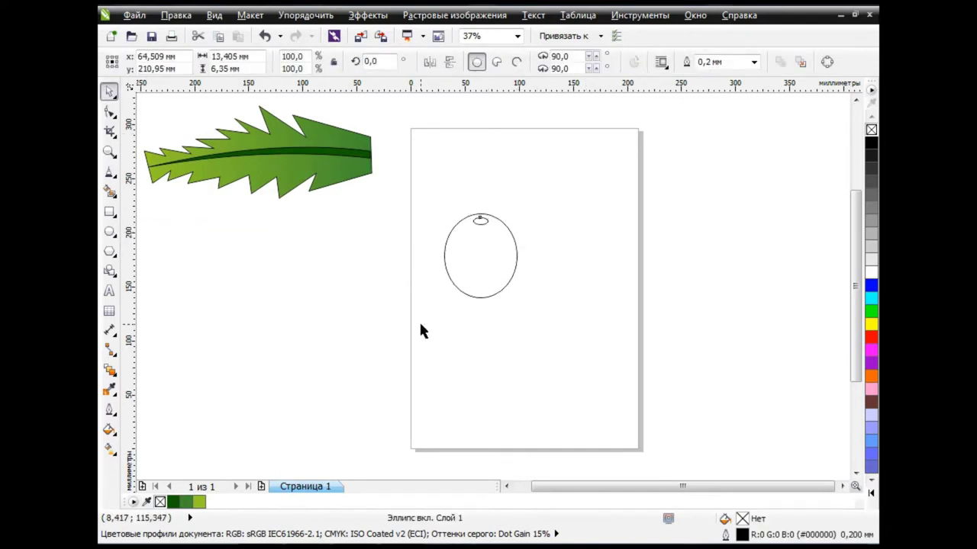
click(421, 329)
click(480, 221)
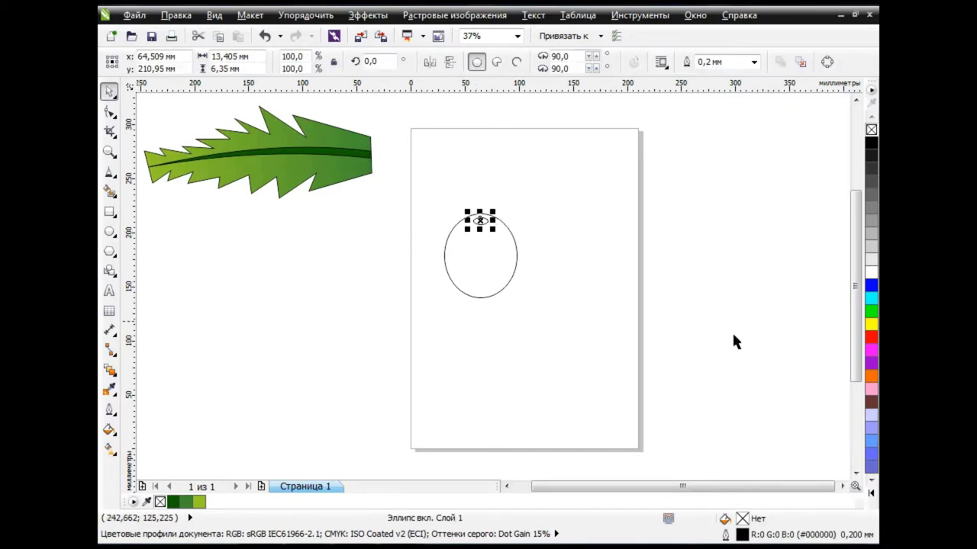
click(870, 402)
click(568, 283)
click(494, 256)
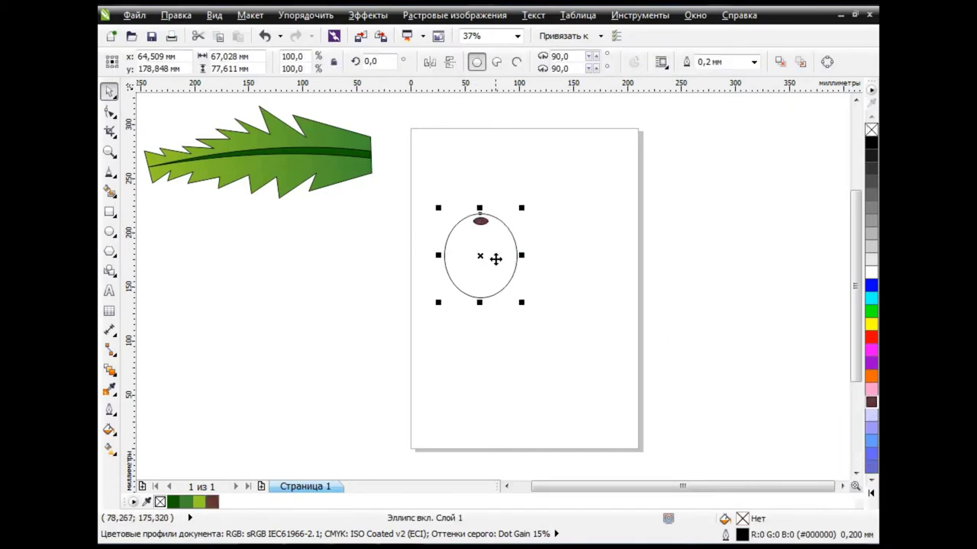
click(110, 430)
Set the large oval's fountain fill to Radial with a Custom colour blend
click(192, 336)
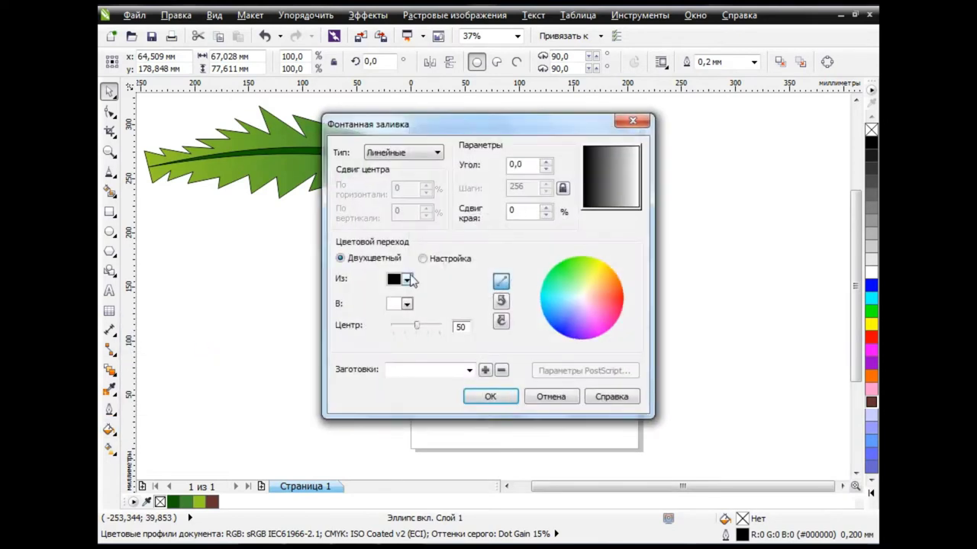
click(431, 152)
click(389, 176)
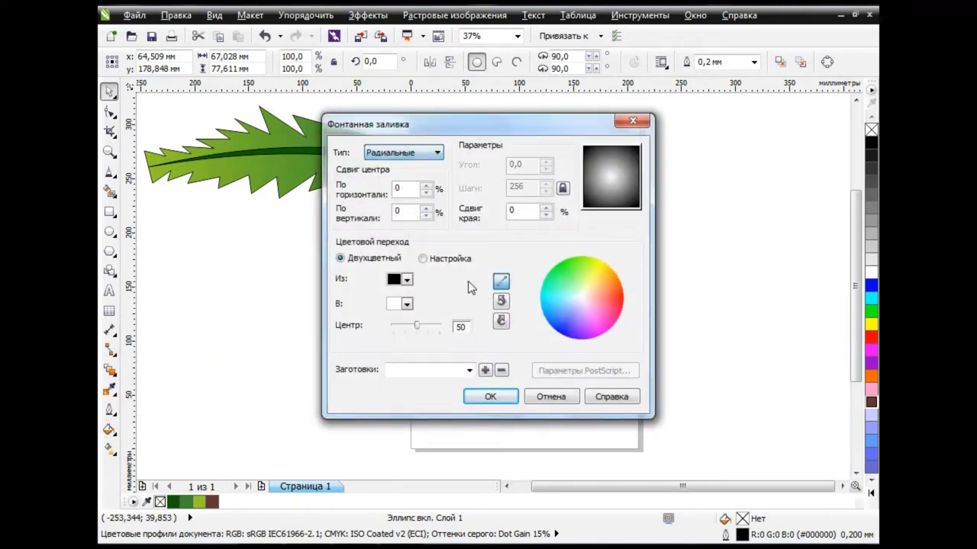
click(435, 260)
click(377, 259)
click(447, 260)
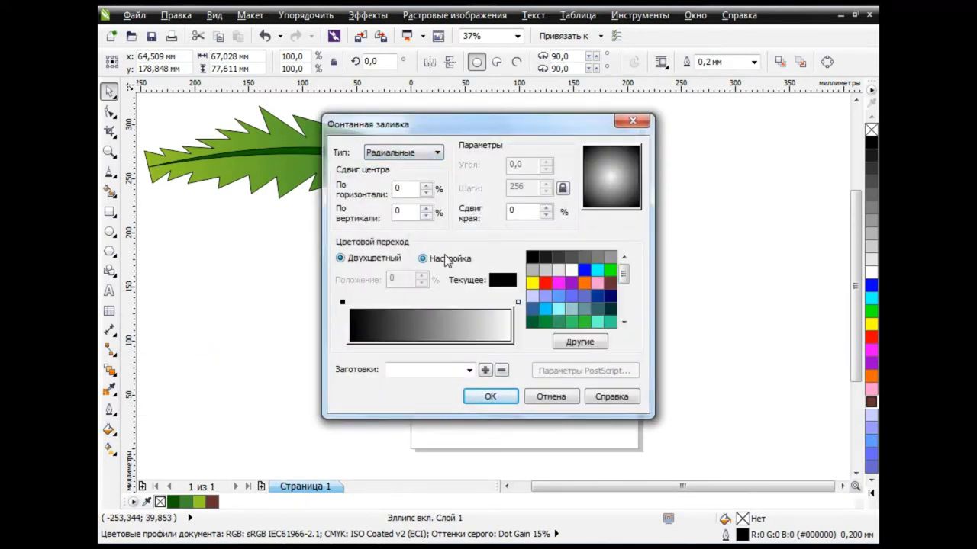
Make the gradient's start colour dark red, RGB 110,0,0
click(580, 343)
click(349, 154)
text(110)
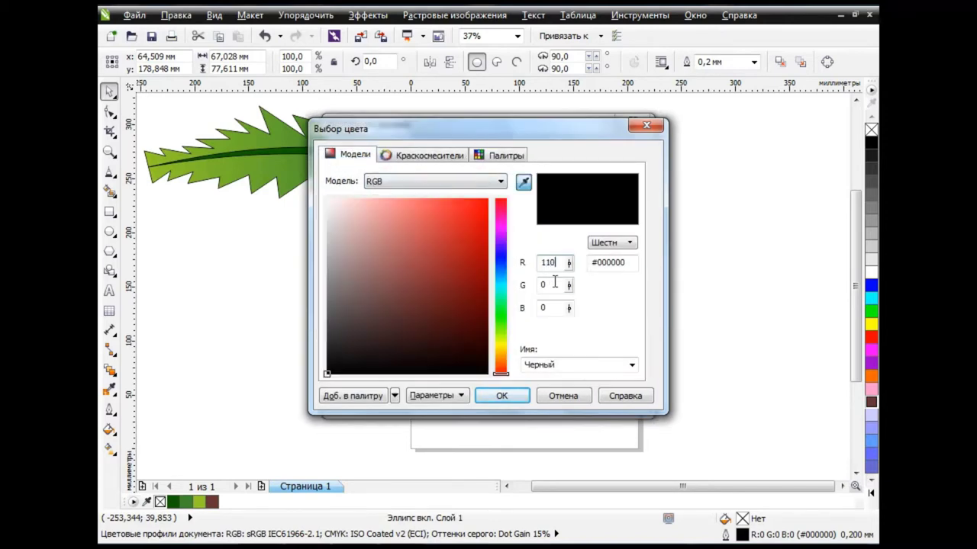
click(555, 285)
text(10)
click(502, 396)
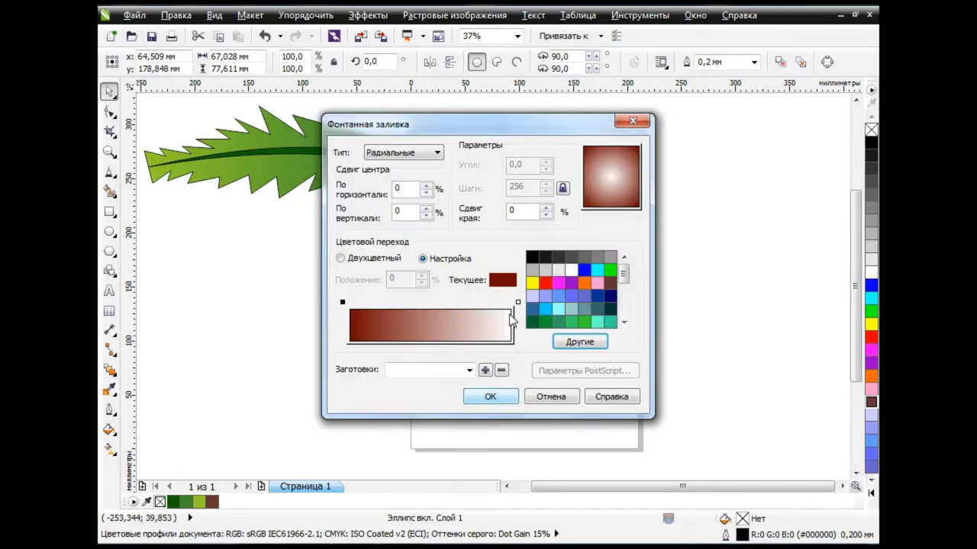
Make the end colour warm brown RGB 175,110,70 and apply the radial fill
click(517, 303)
click(580, 343)
click(351, 155)
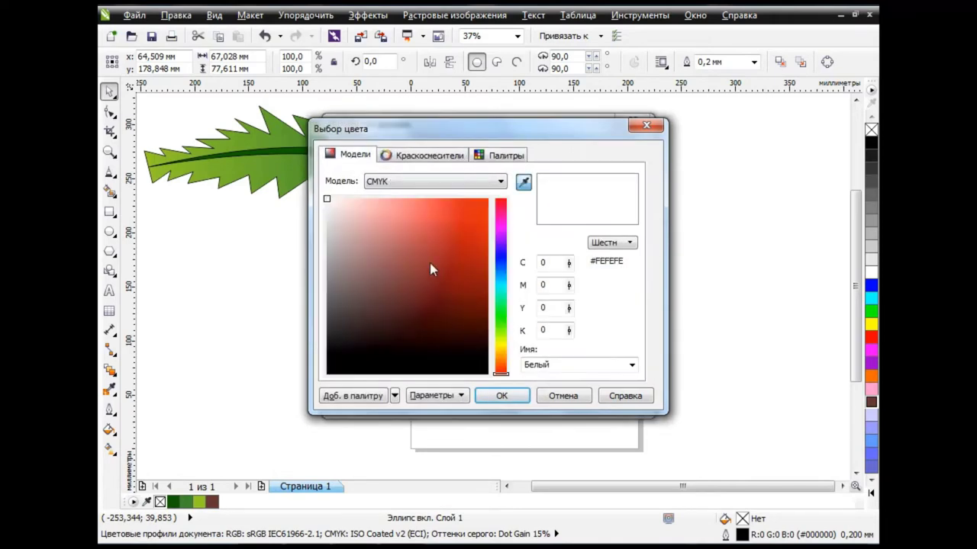
click(483, 186)
click(406, 220)
text(175)
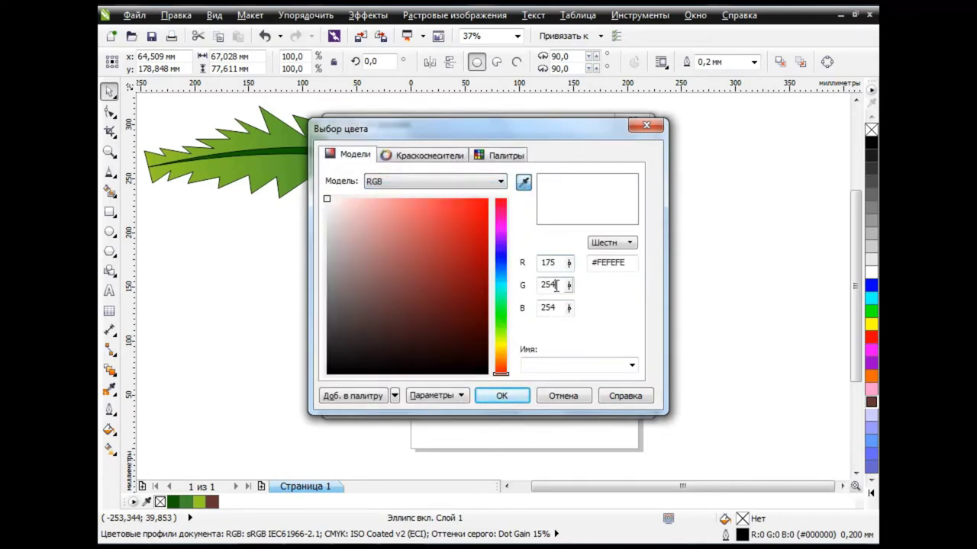
double_click(555, 284)
text(110)
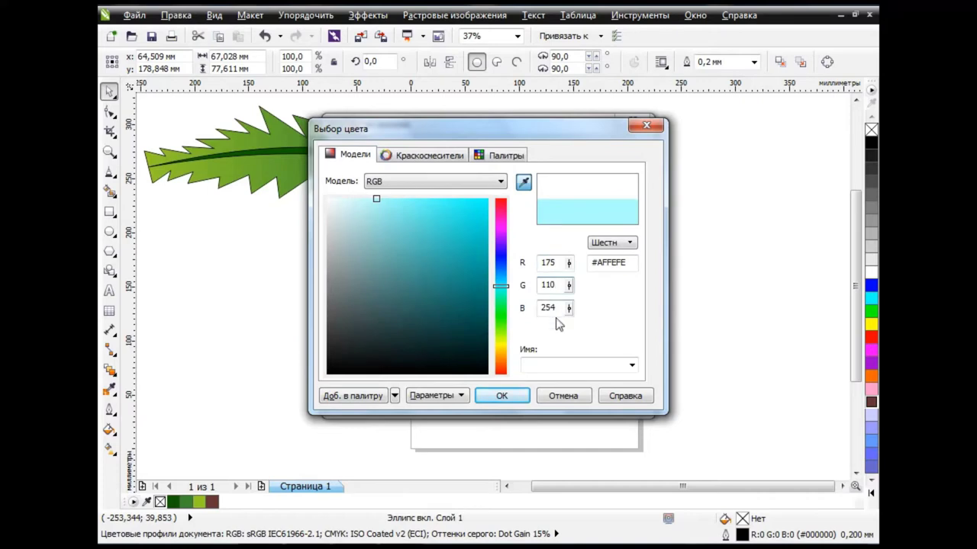
key(Tab)
key(Tab)
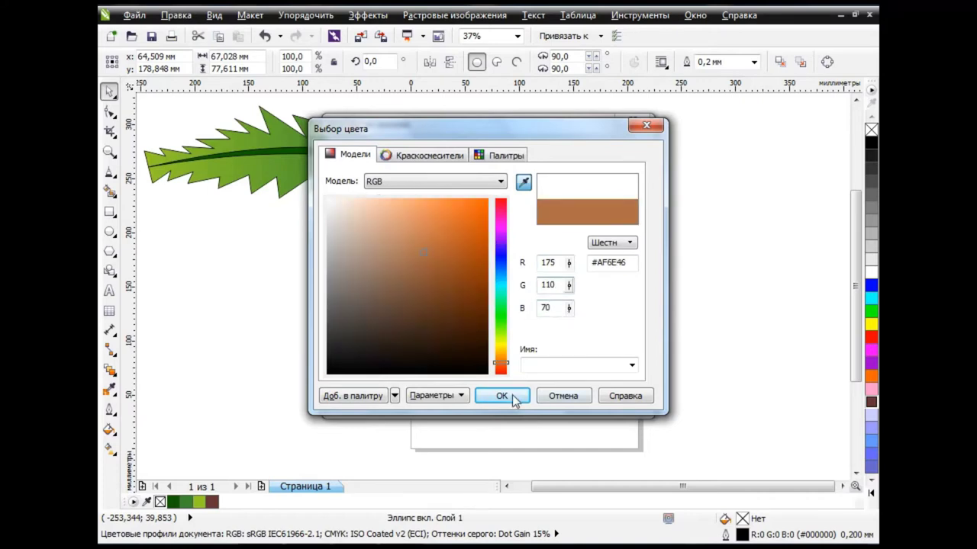
click(501, 395)
click(502, 397)
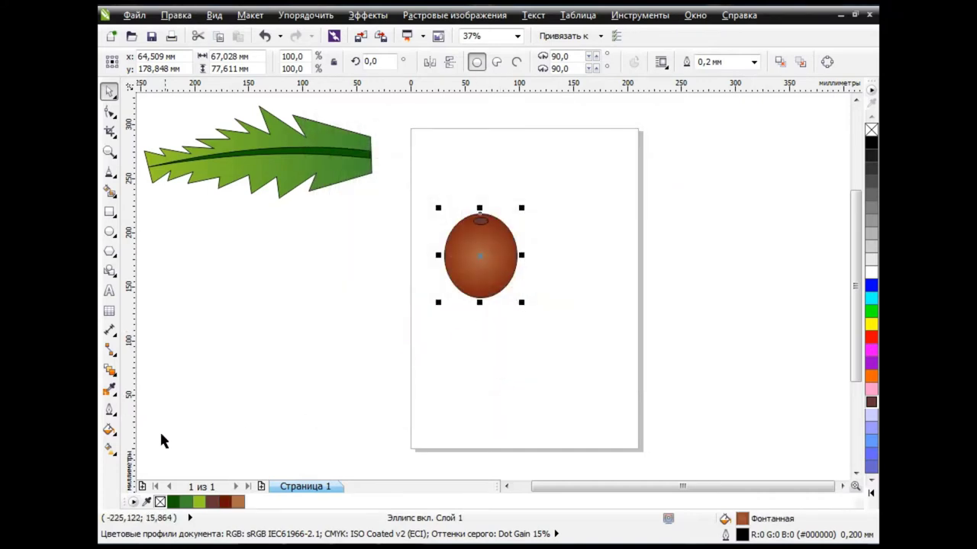
Move the nut's radial gradient centre up toward its top and pull the edge inward
click(109, 448)
drag(479, 255, 480, 226)
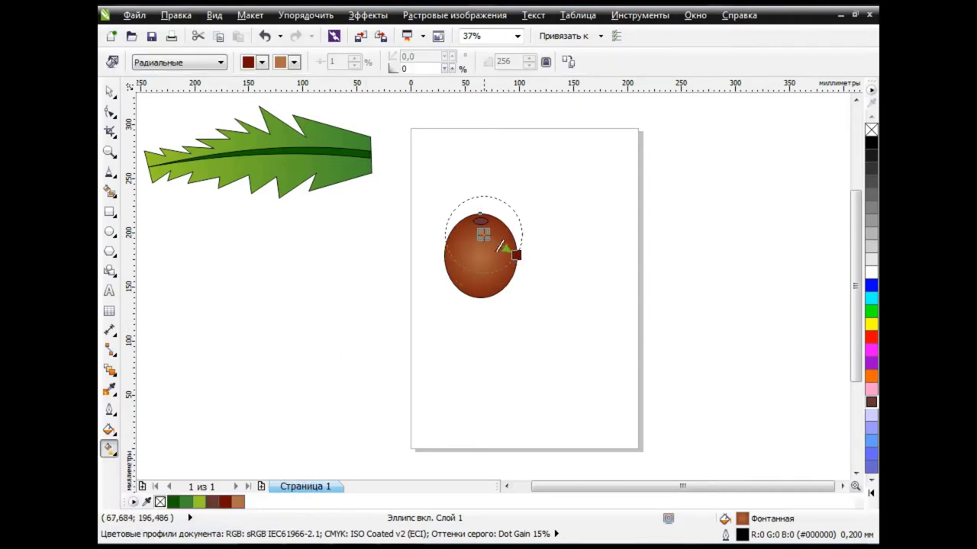
drag(517, 255, 502, 253)
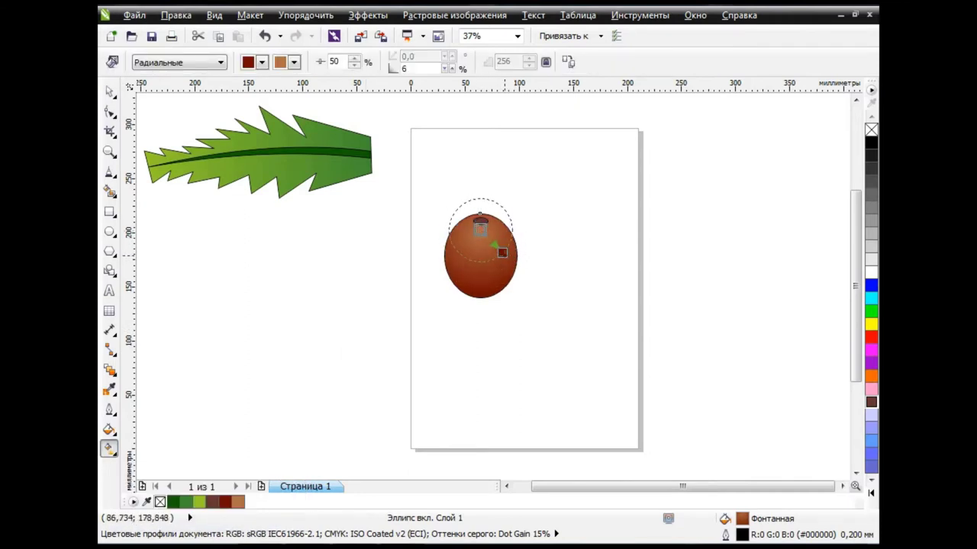
Group the nut with its cap, move it off-page below the leaf, and scale it to 66.4%
key(space)
key(ctrl+g)
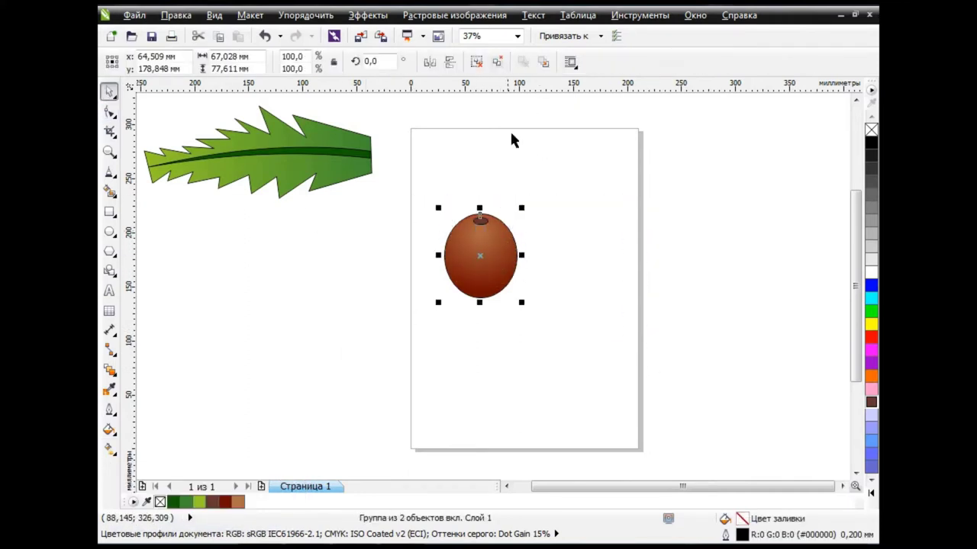
drag(479, 254, 189, 235)
drag(231, 281, 206, 254)
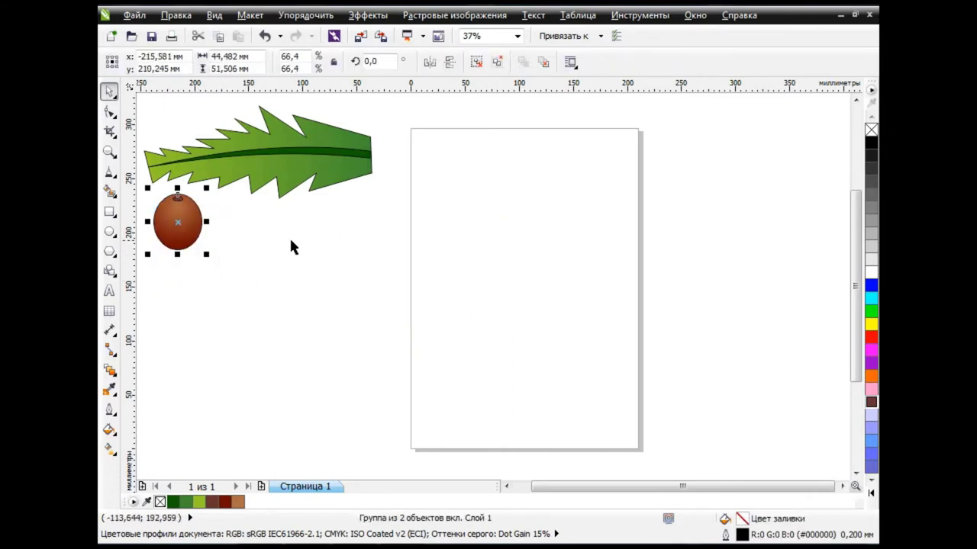
click(372, 288)
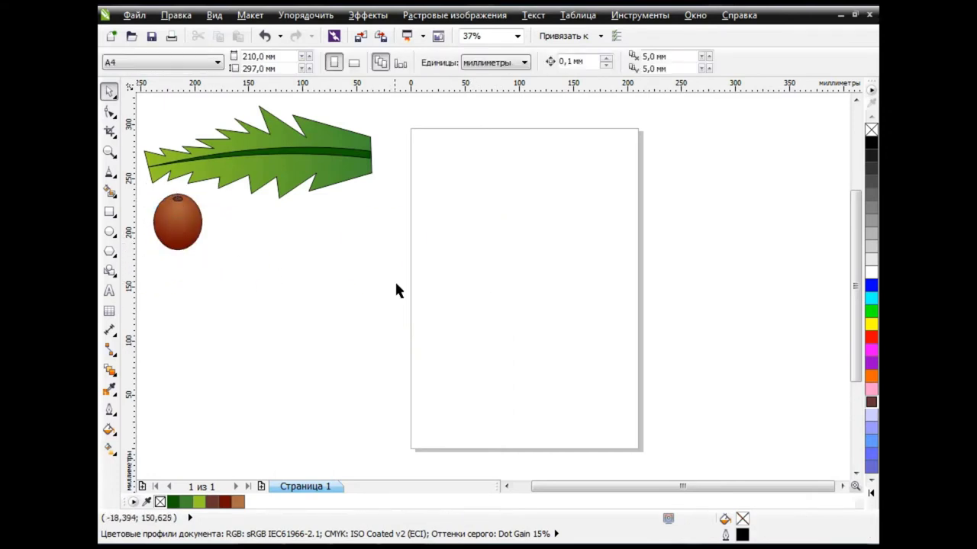
Draw a flat 132 × 17 mm ellipse and copy the nut's fill onto it
click(109, 231)
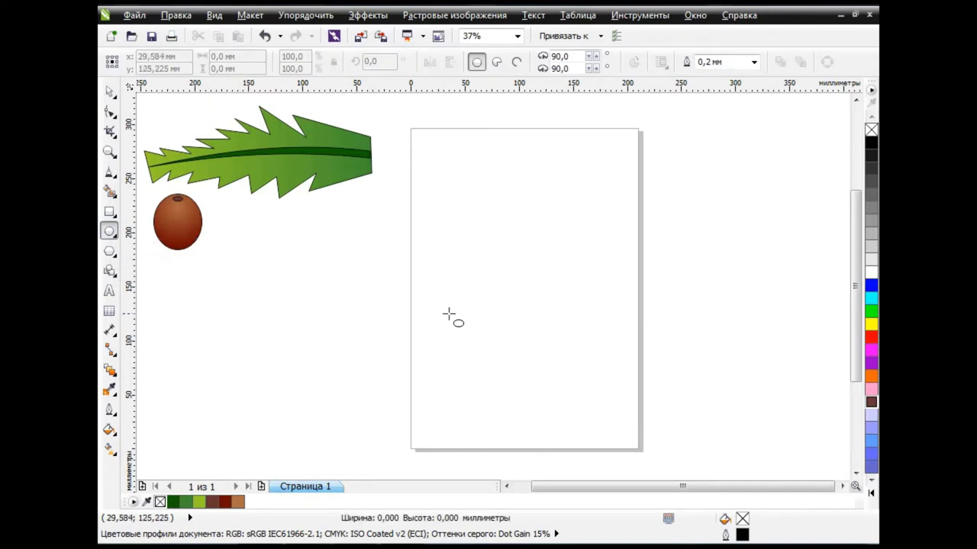
drag(443, 314, 585, 333)
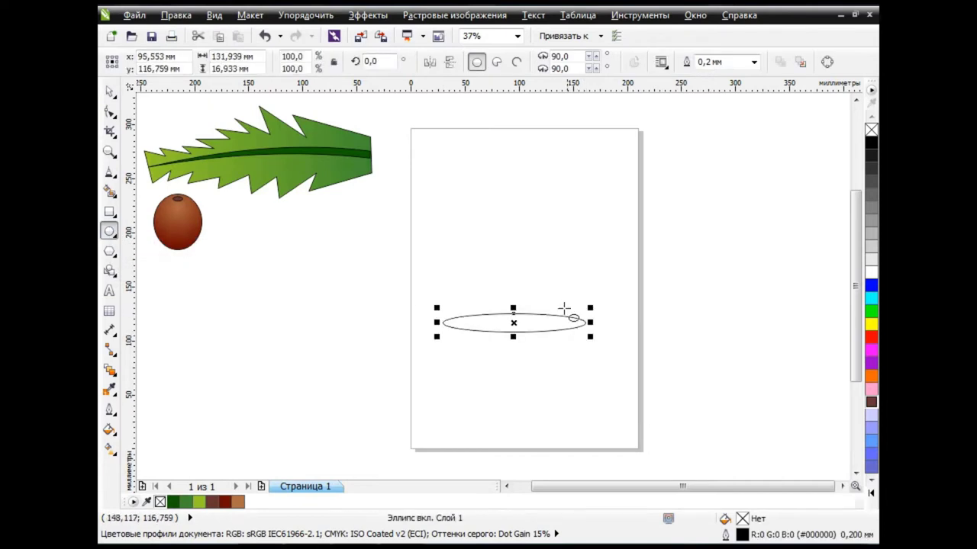
click(175, 15)
click(262, 226)
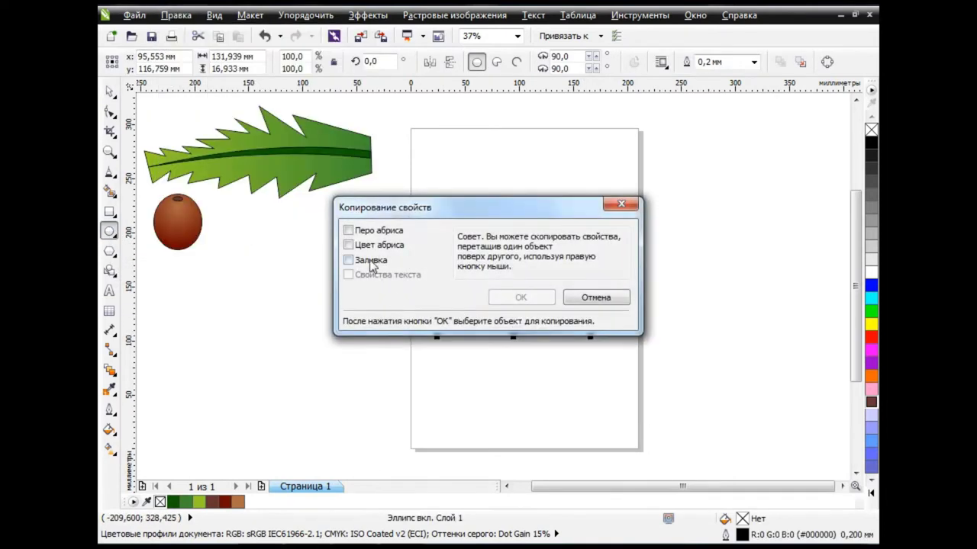
click(366, 261)
click(518, 296)
click(177, 225)
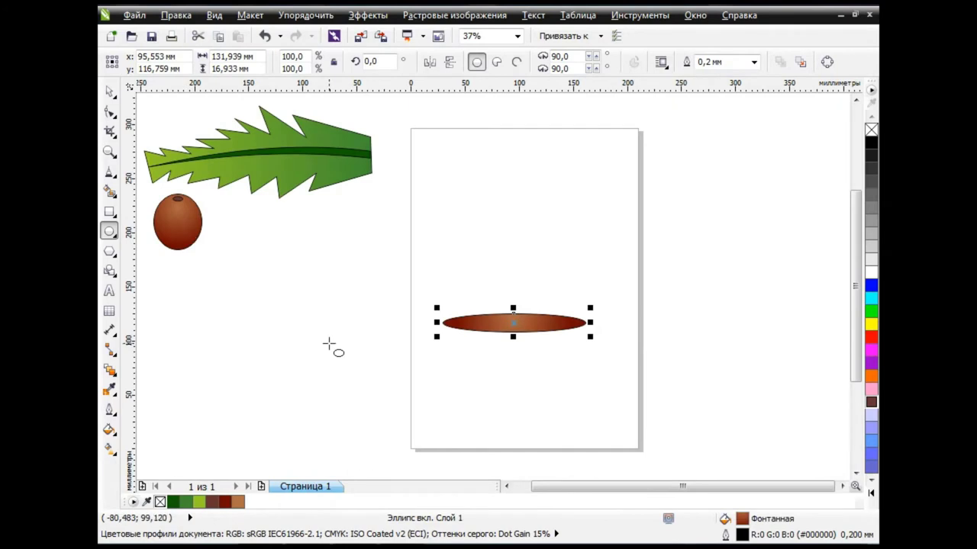
Make the ellipse's brown gradient a vertical linear gradient
click(109, 449)
click(220, 62)
mouse_move(543, 356)
mouse_down()
mouse_move(512, 306)
mouse_move(514, 342)
mouse_move(514, 311)
mouse_up()
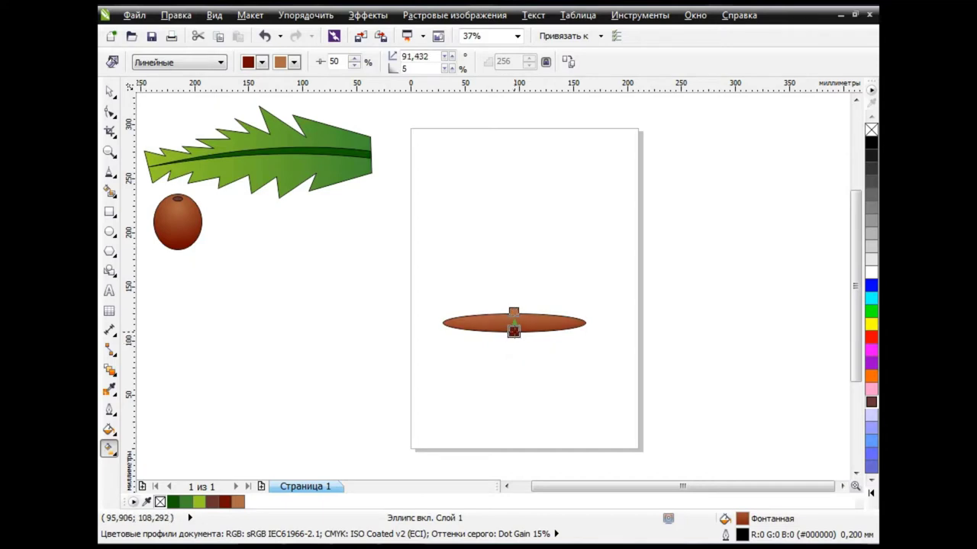
click(109, 91)
click(512, 396)
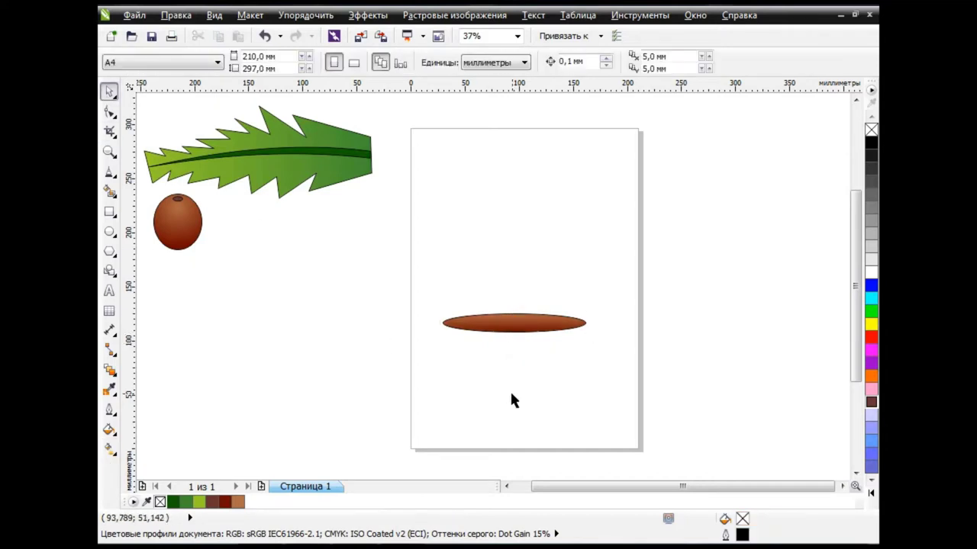
click(871, 310)
Spray grass along the brown ellipse with the Artistic Media Растения grass pattern
click(109, 173)
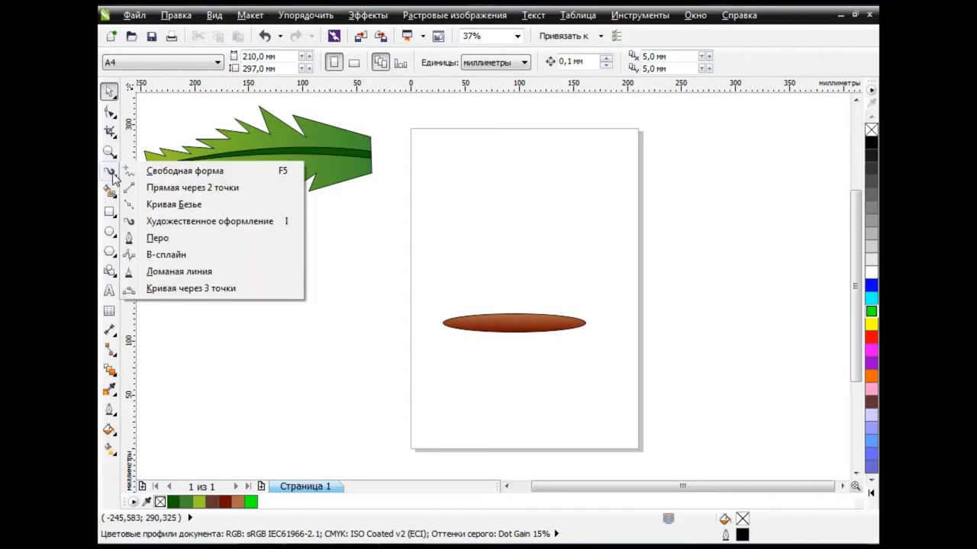
click(226, 221)
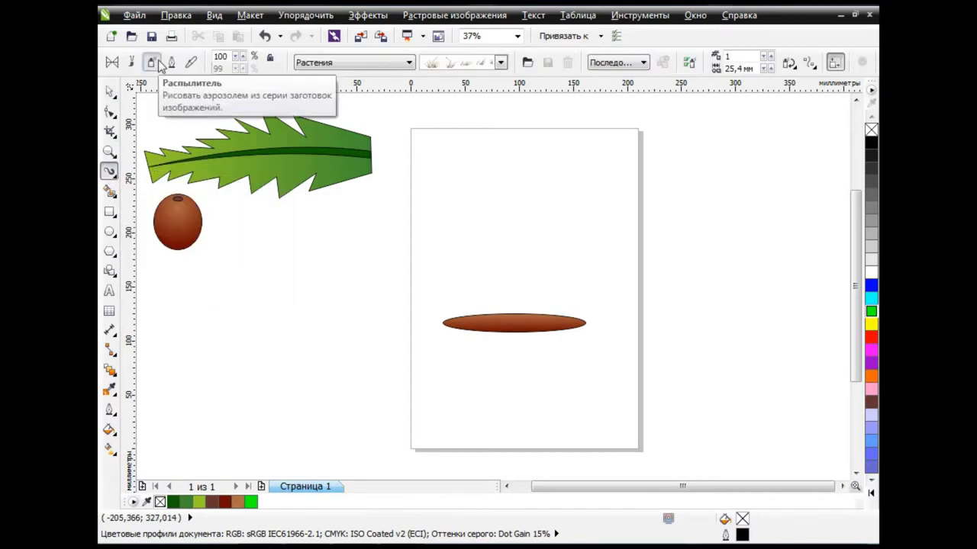
click(410, 63)
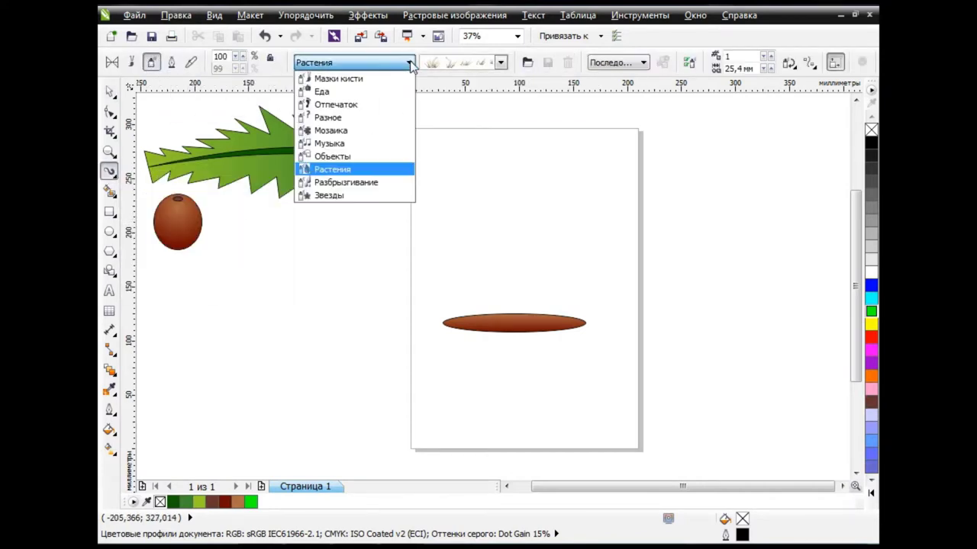
click(362, 170)
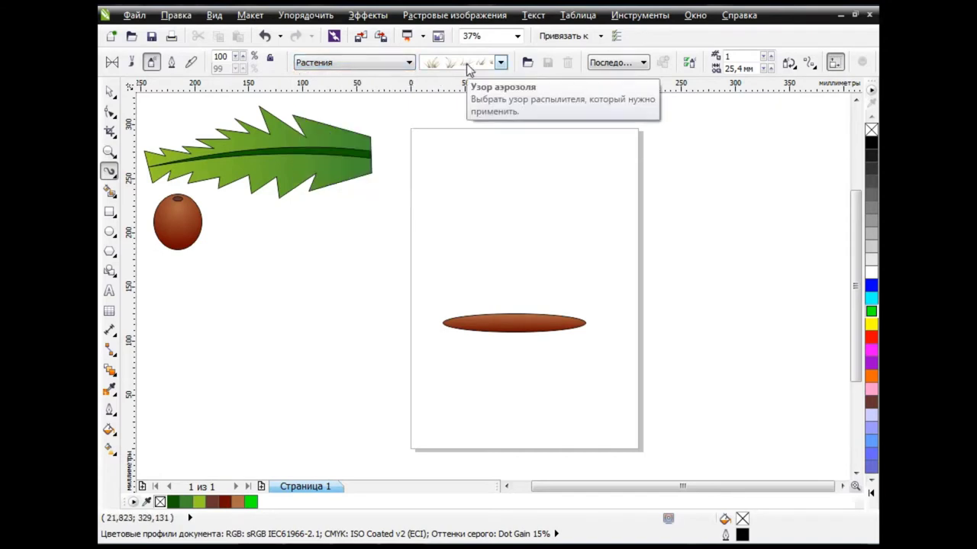
click(466, 64)
click(478, 339)
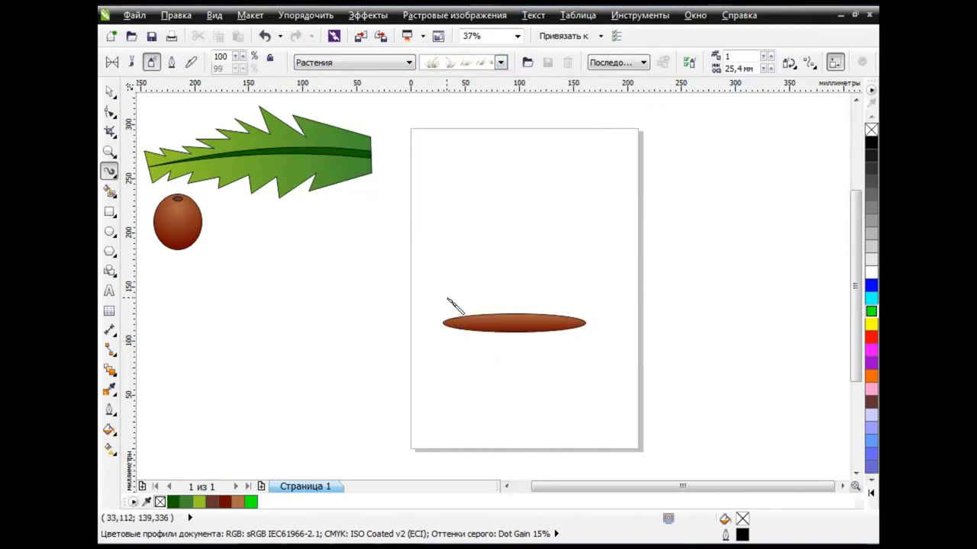
drag(448, 300, 581, 299)
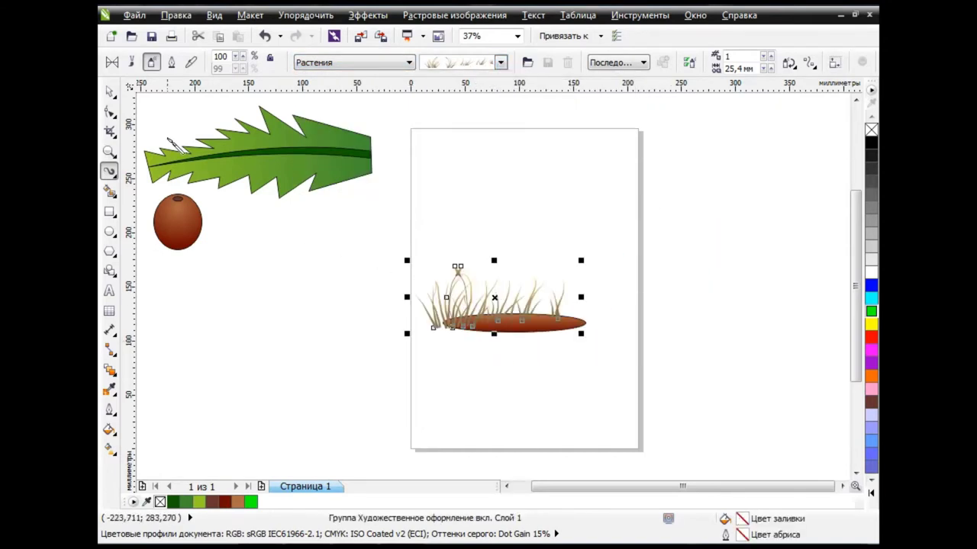
Reposition the grass, colour it green, and spray a second layer of grass
drag(494, 297, 512, 292)
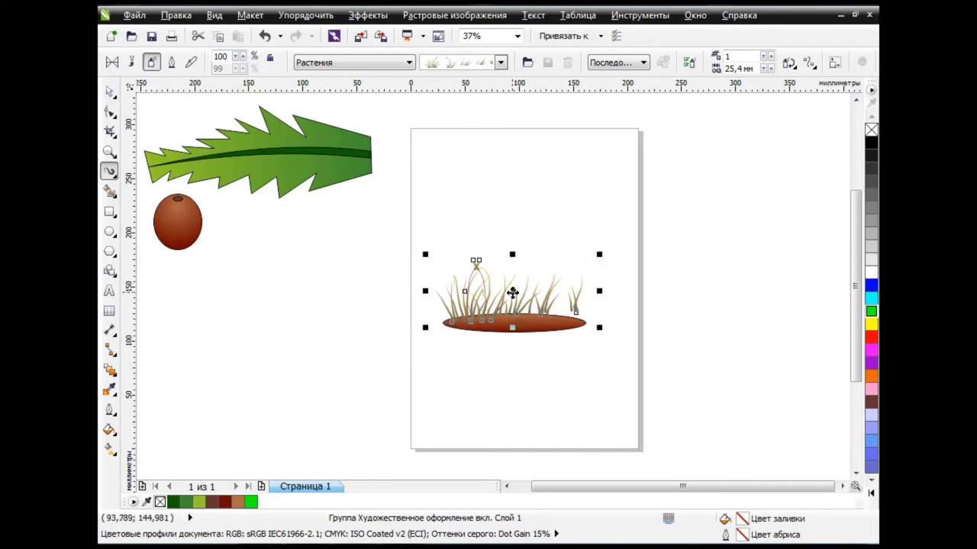
drag(871, 315, 847, 347)
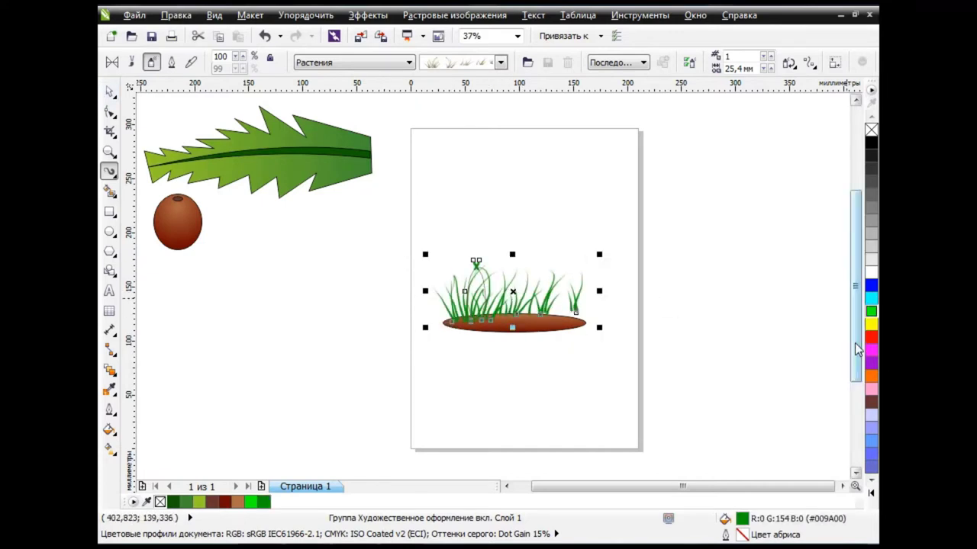
drag(462, 276, 599, 325)
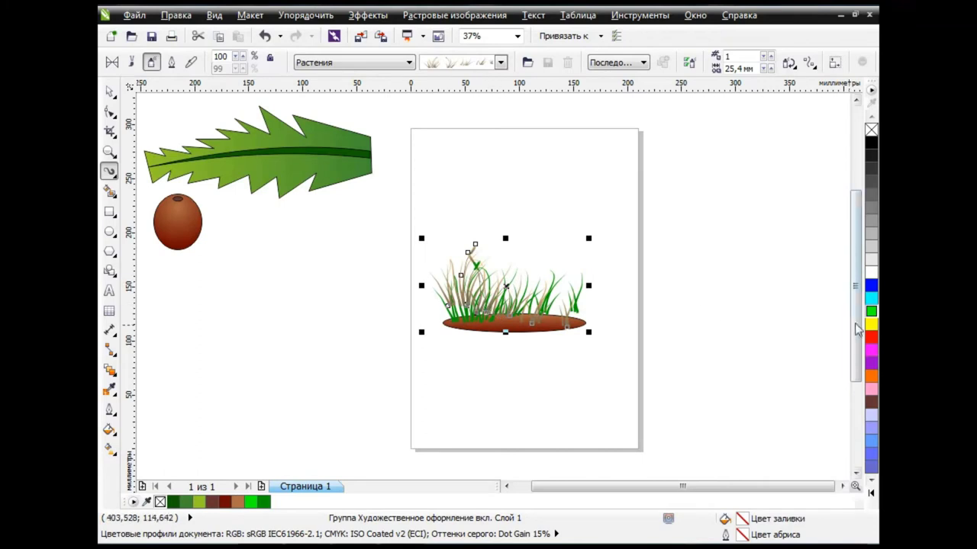
drag(871, 319, 824, 344)
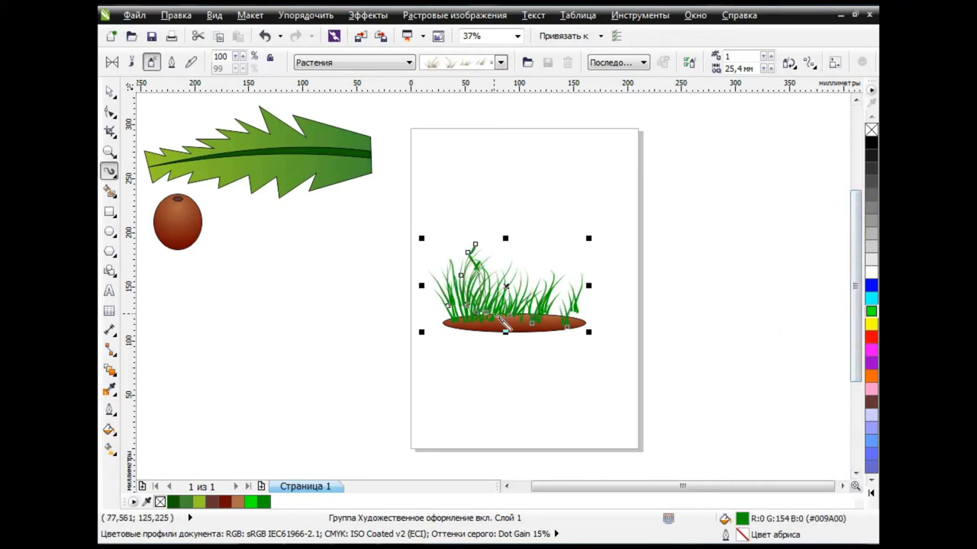
drag(503, 328, 578, 284)
drag(872, 311, 855, 351)
key(space)
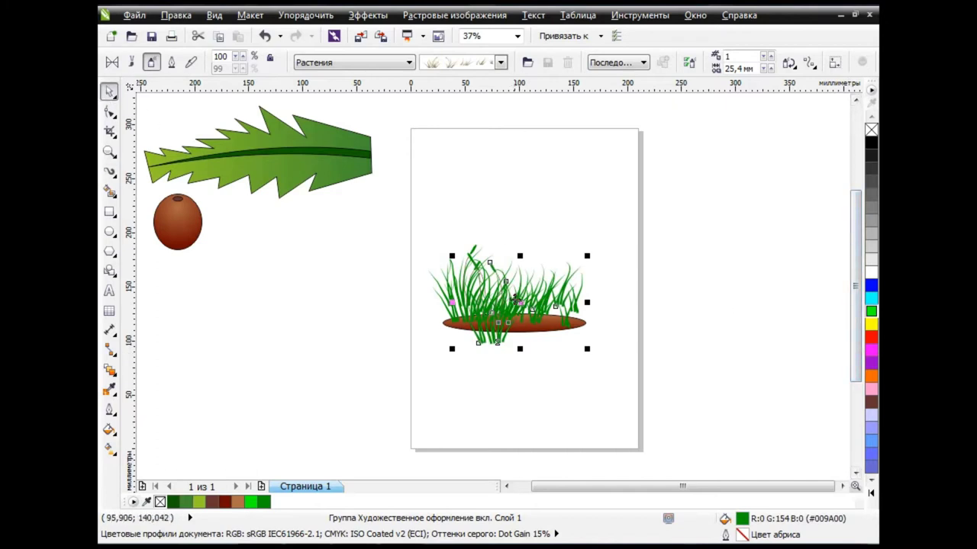
Break apart the copied grass, mirror the upper tuft, and move it onto the soil
drag(514, 299, 534, 182)
click(306, 15)
click(381, 186)
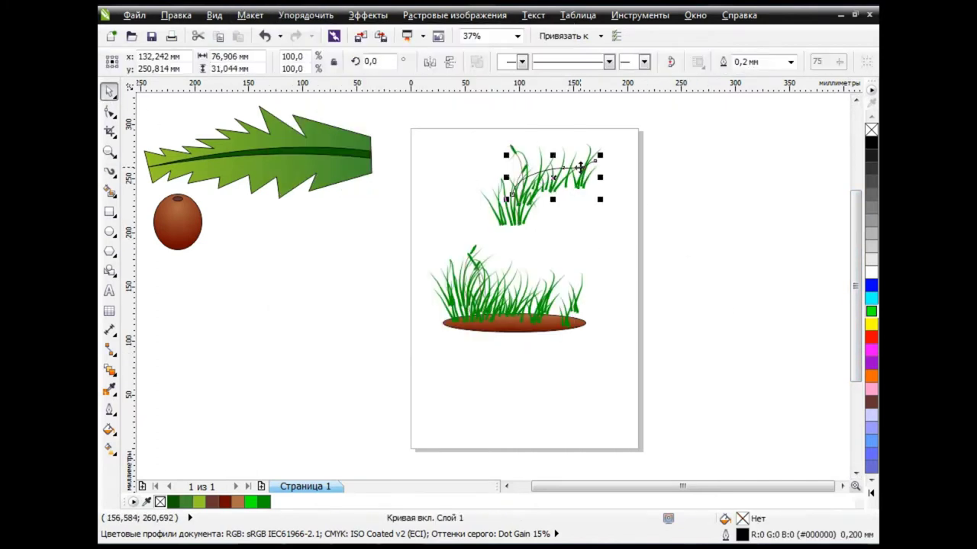
click(555, 185)
click(430, 61)
drag(539, 192, 525, 289)
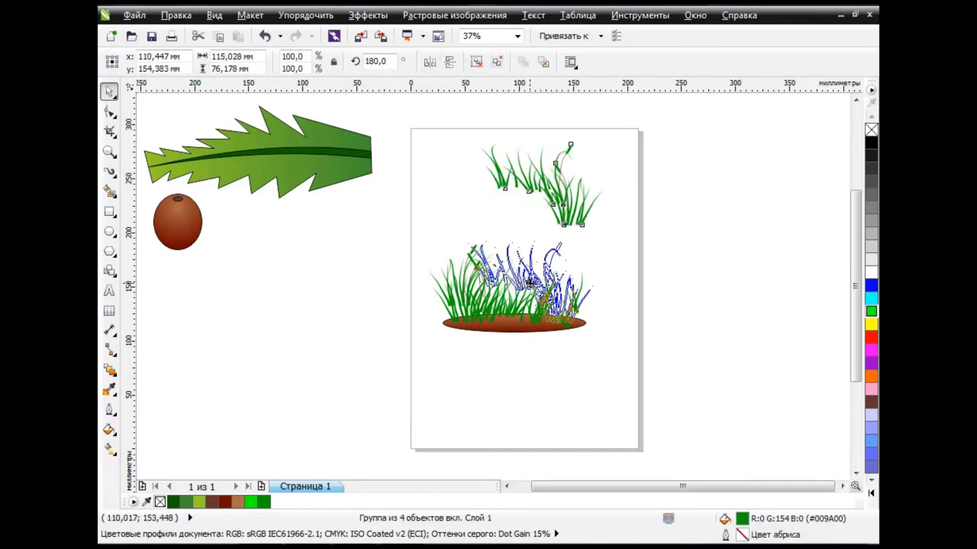
click(480, 120)
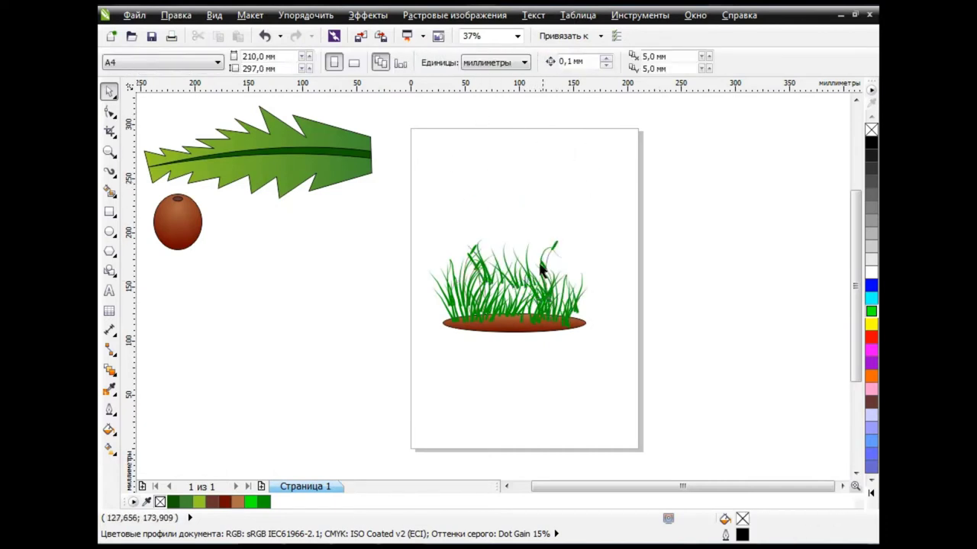
Group all the grass blades on the soil with Ctrl+G, keeping the original size
click(513, 284)
click(489, 286)
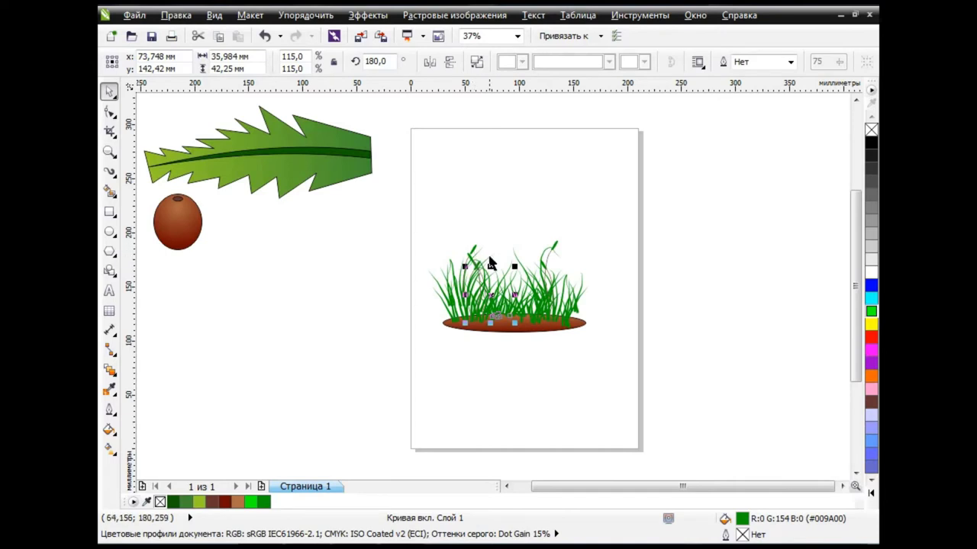
drag(403, 218, 665, 367)
key(ctrl+g)
drag(601, 337, 531, 304)
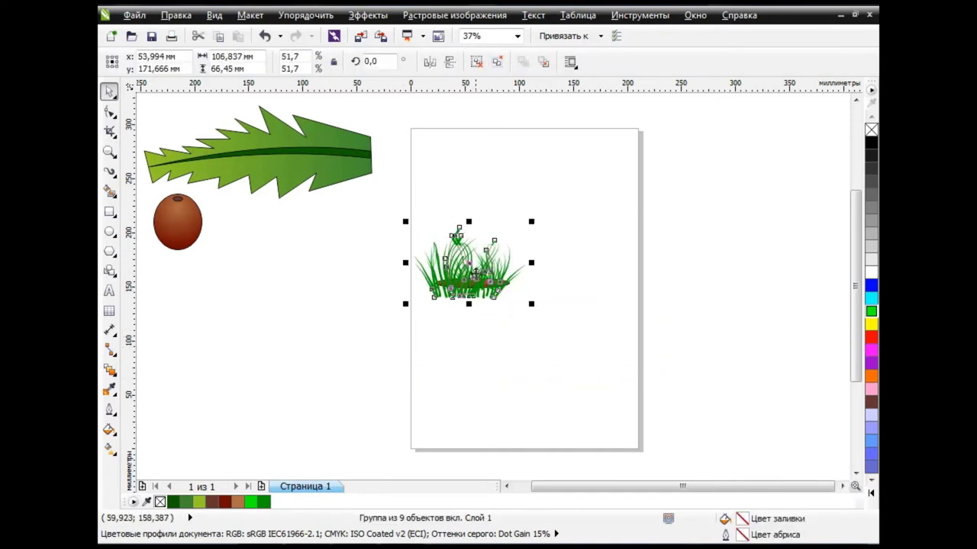
click(264, 36)
click(521, 343)
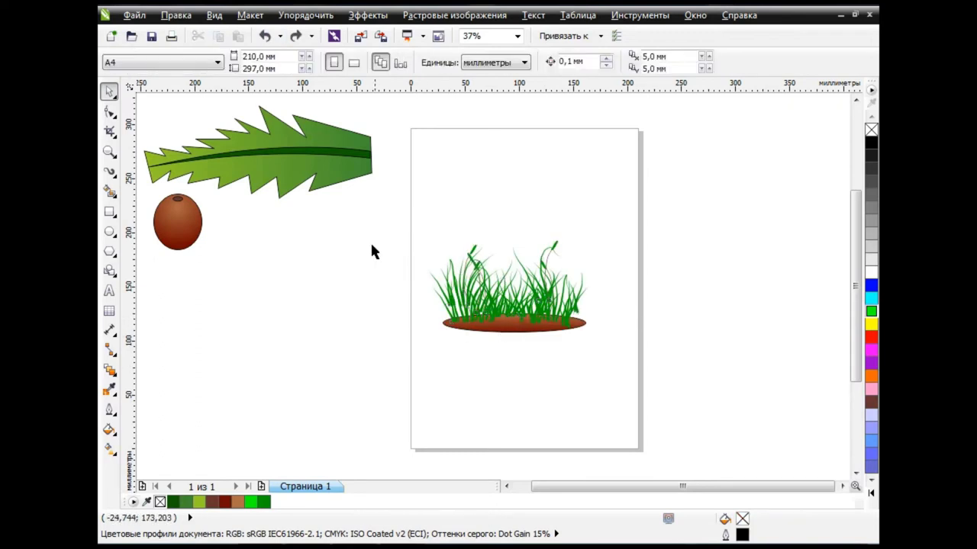
drag(384, 194, 684, 386)
drag(600, 340, 519, 290)
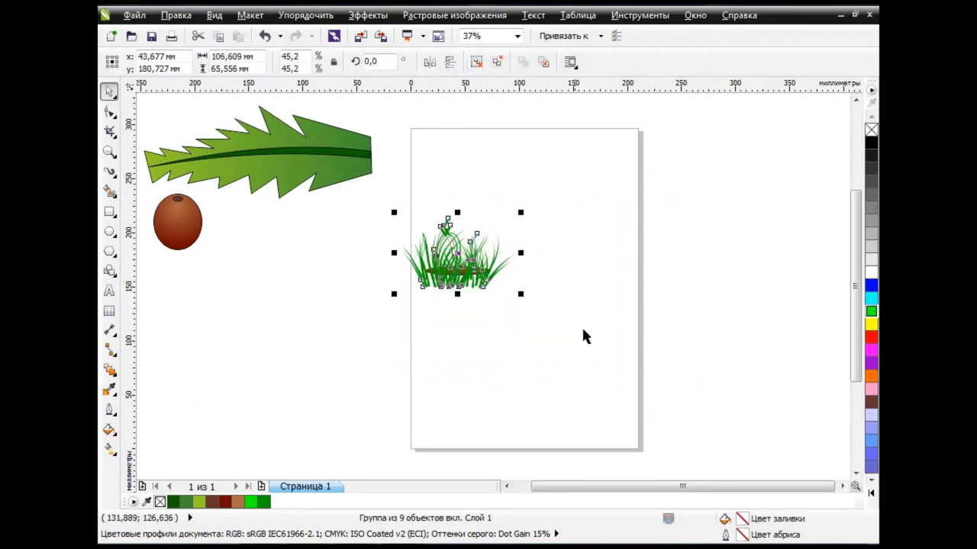
click(618, 335)
key(ctrl+z)
click(681, 289)
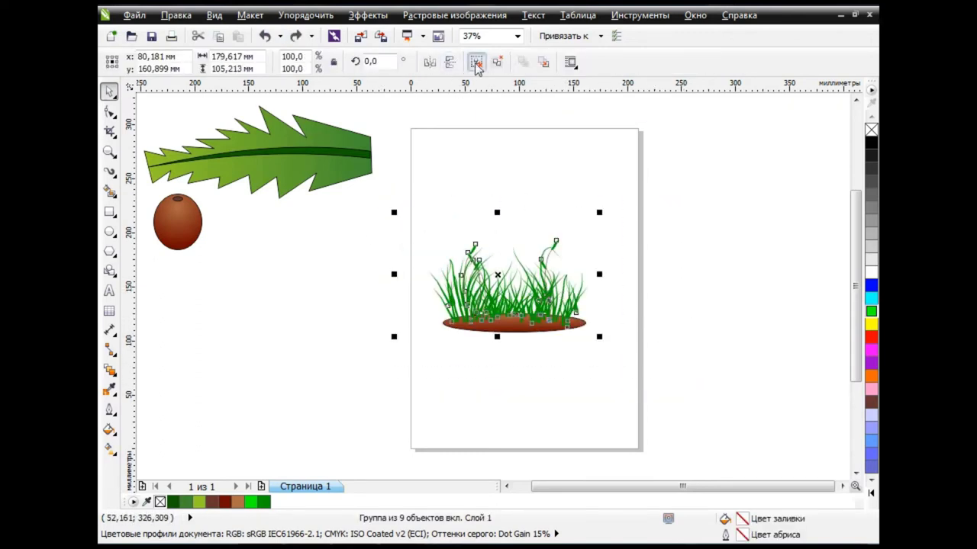
Ungroup the grass and rearrange the pieces back onto the soil
drag(497, 300, 494, 191)
click(250, 14)
click(412, 186)
click(580, 201)
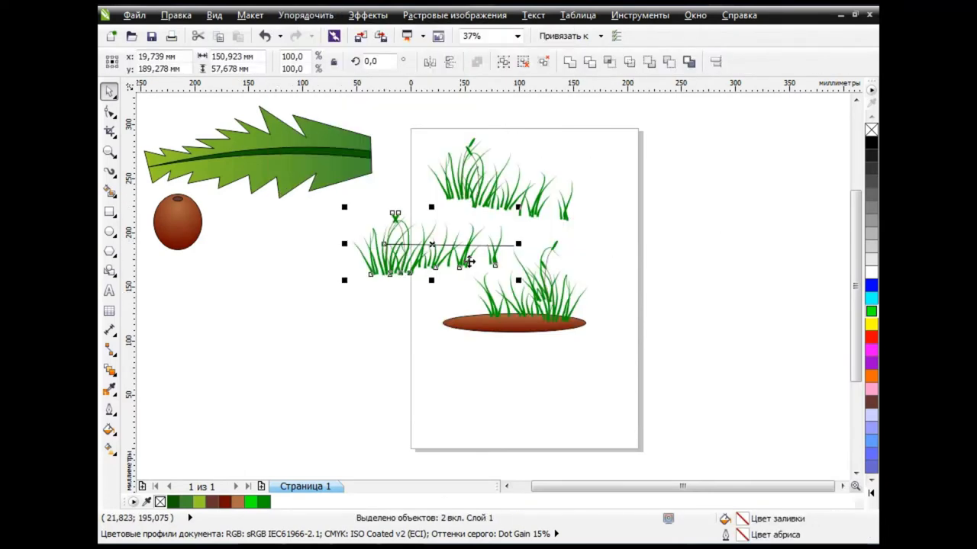
mouse_move(587, 259)
mouse_down()
mouse_move(465, 248)
mouse_move(509, 307)
mouse_up()
click(608, 284)
drag(519, 200, 531, 307)
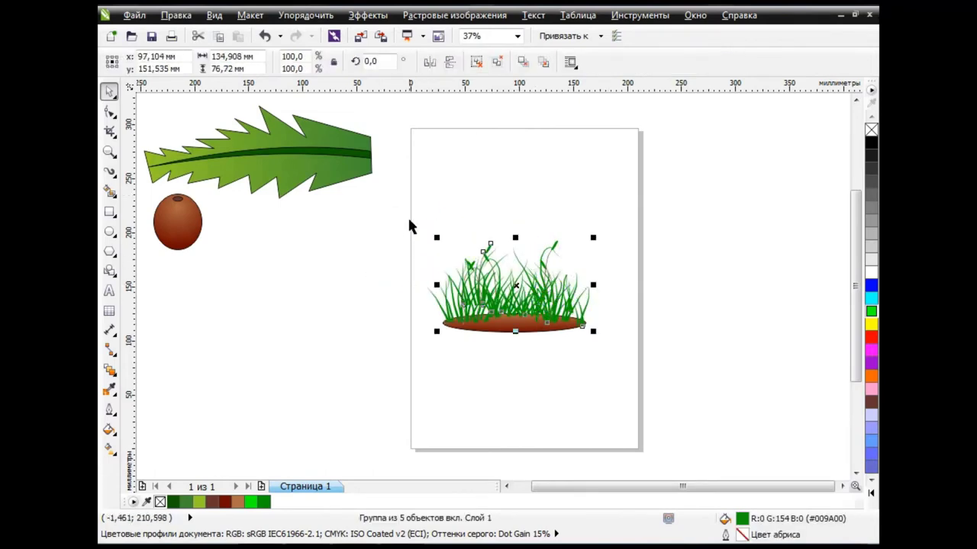
Scale the grass-and-soil clump to 48.4% and park it off-page below the coconut
drag(410, 223, 633, 370)
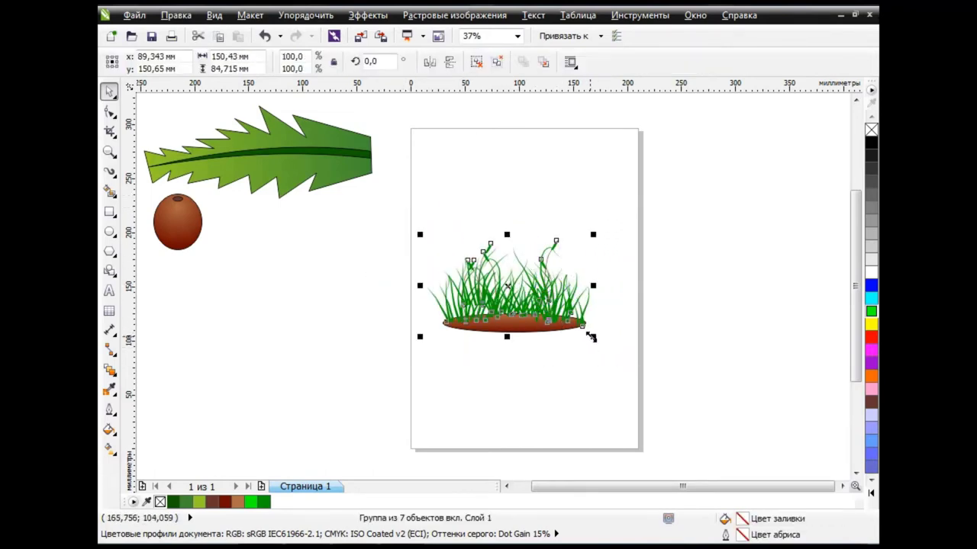
drag(589, 332, 514, 296)
click(563, 279)
mouse_move(469, 263)
mouse_down()
mouse_move(253, 276)
mouse_move(202, 313)
mouse_up()
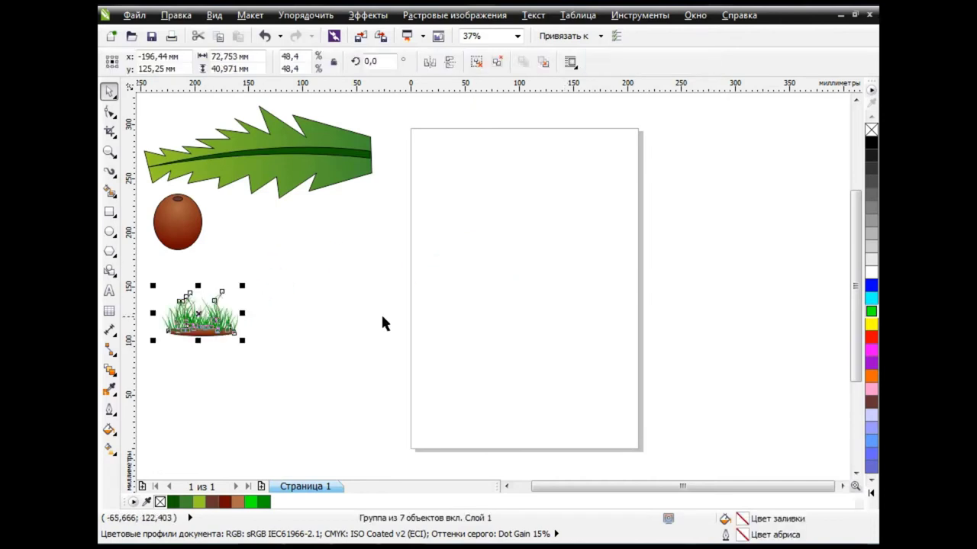
click(556, 271)
Draw an 87 × 59 mm rectangle and pull its bottom corners inward into a trapezoid
click(110, 214)
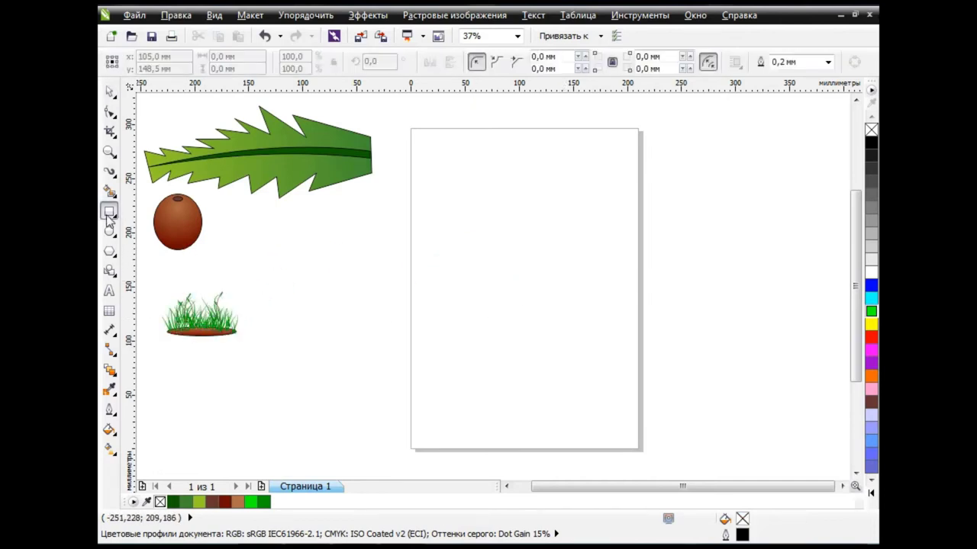
drag(450, 249, 545, 314)
click(111, 112)
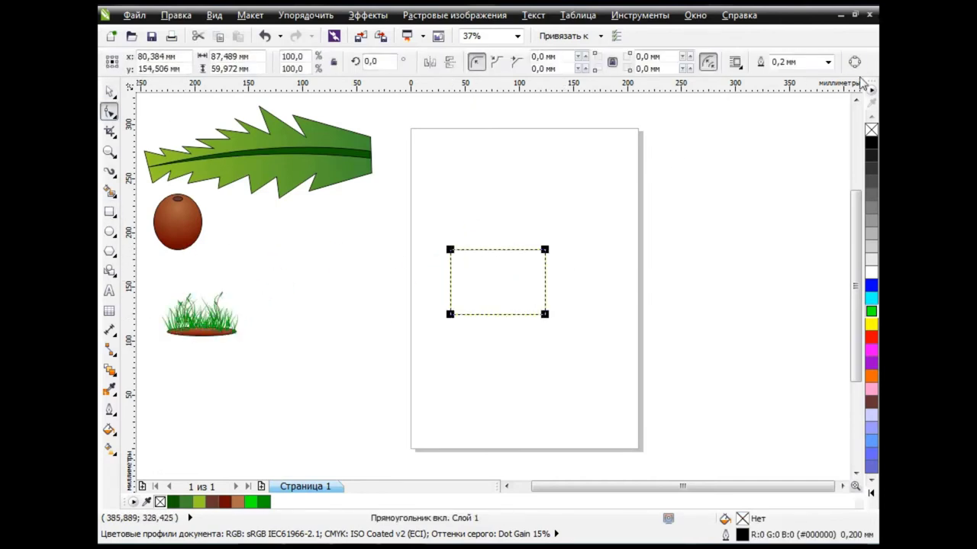
key(ctrl+q)
drag(450, 313, 464, 312)
drag(544, 313, 525, 314)
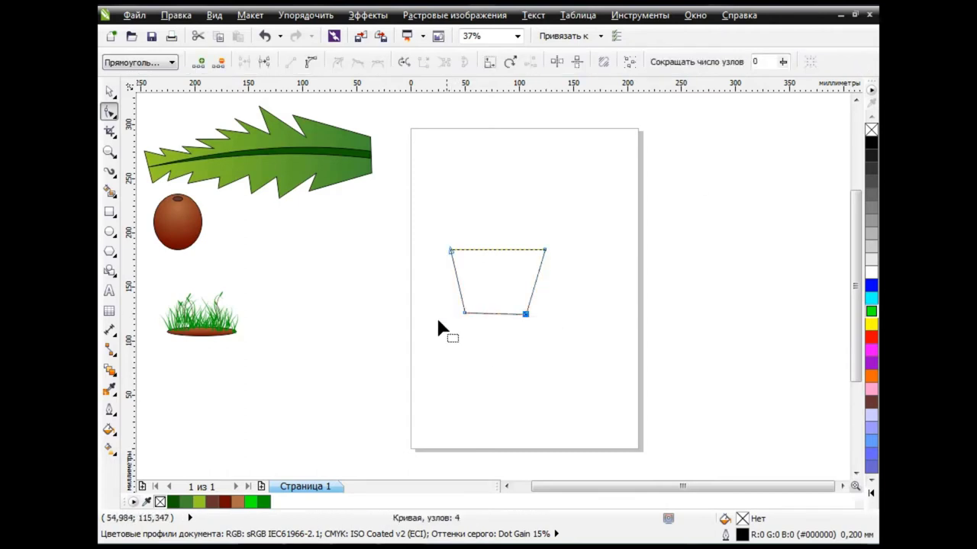
key(space)
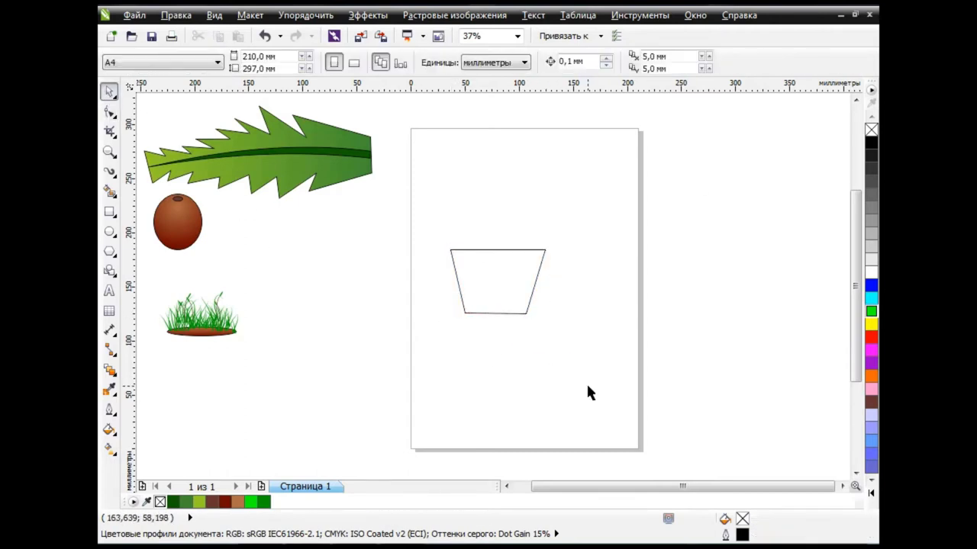
click(510, 282)
click(110, 429)
click(221, 338)
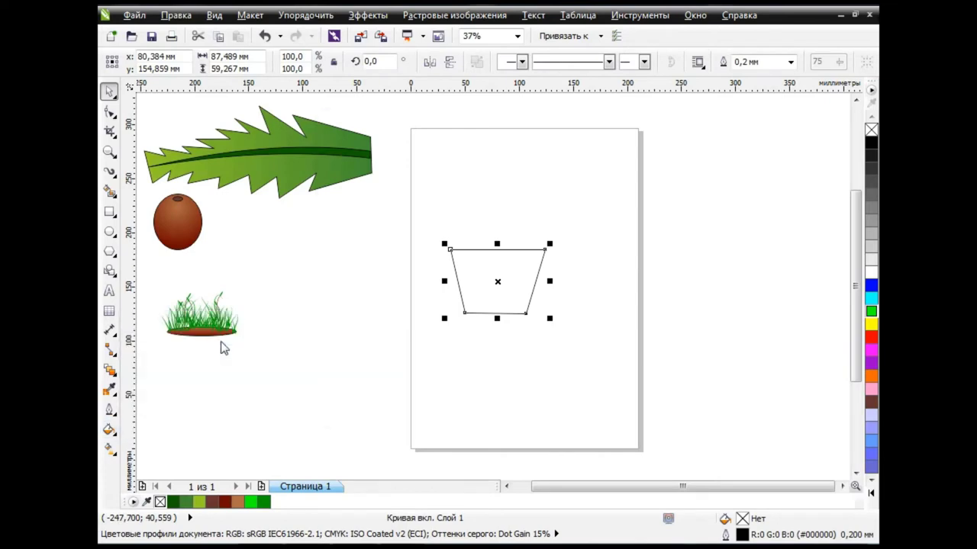
Give the trapezoid a custom fountain fill blending brown, light orange and yellow
click(453, 263)
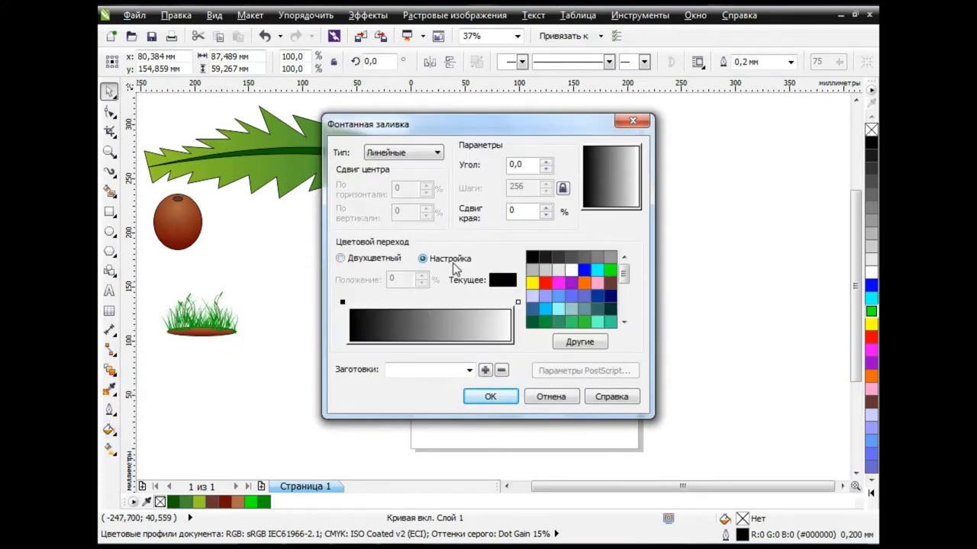
click(602, 343)
text(160)
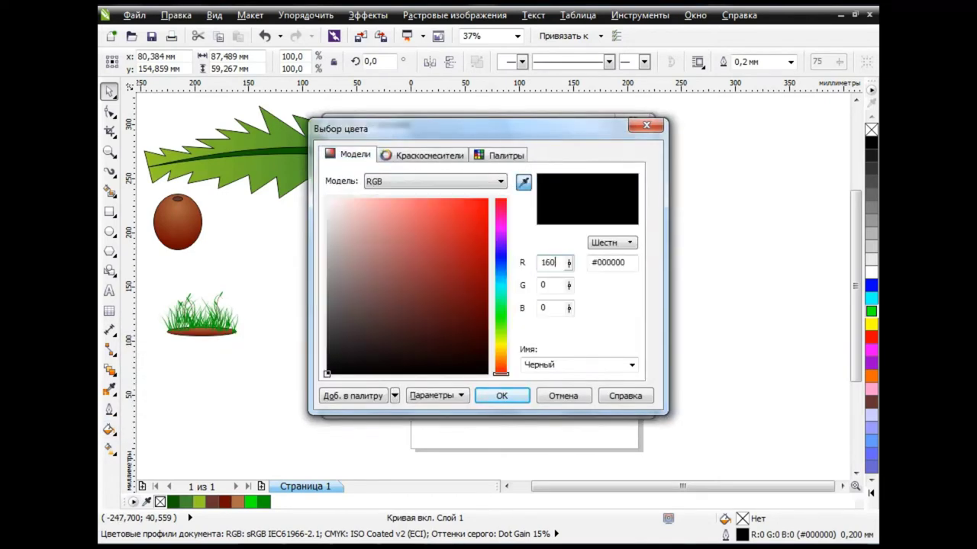
key(Tab)
key(Tab)
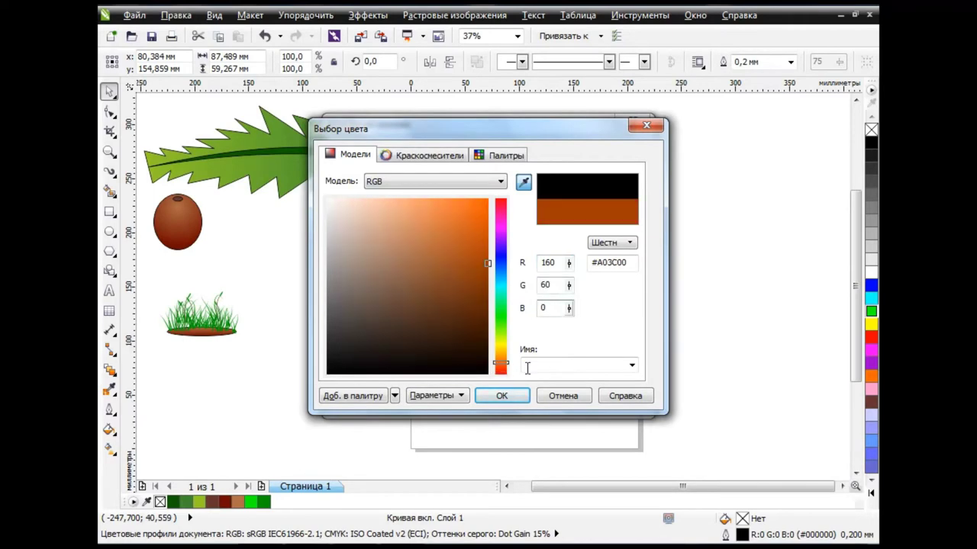
click(501, 395)
double_click(412, 310)
click(580, 341)
text(240)
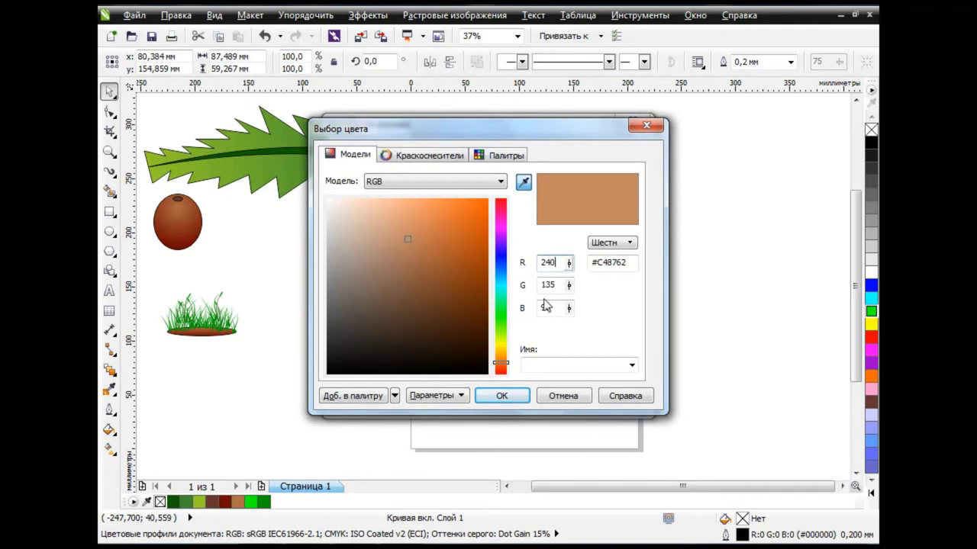
key(Tab)
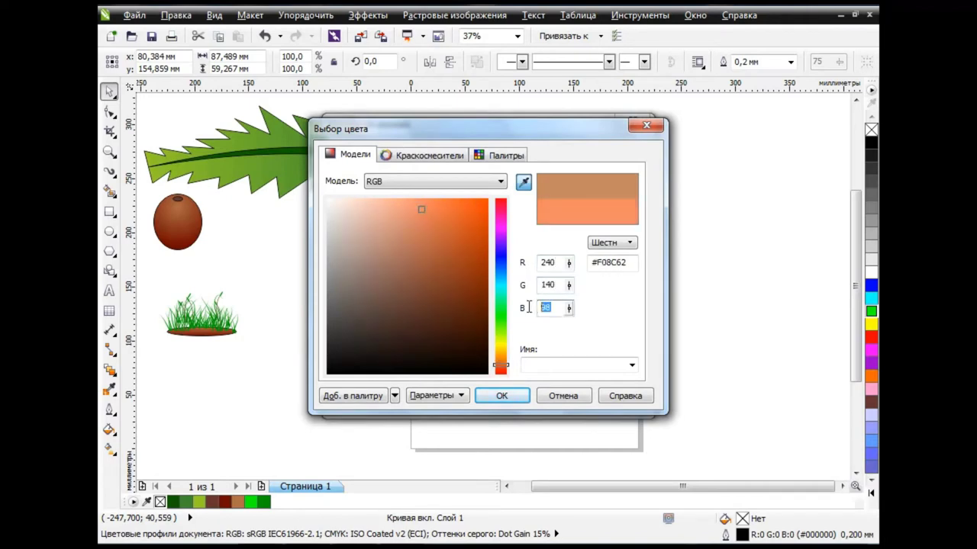
key(Tab)
click(501, 395)
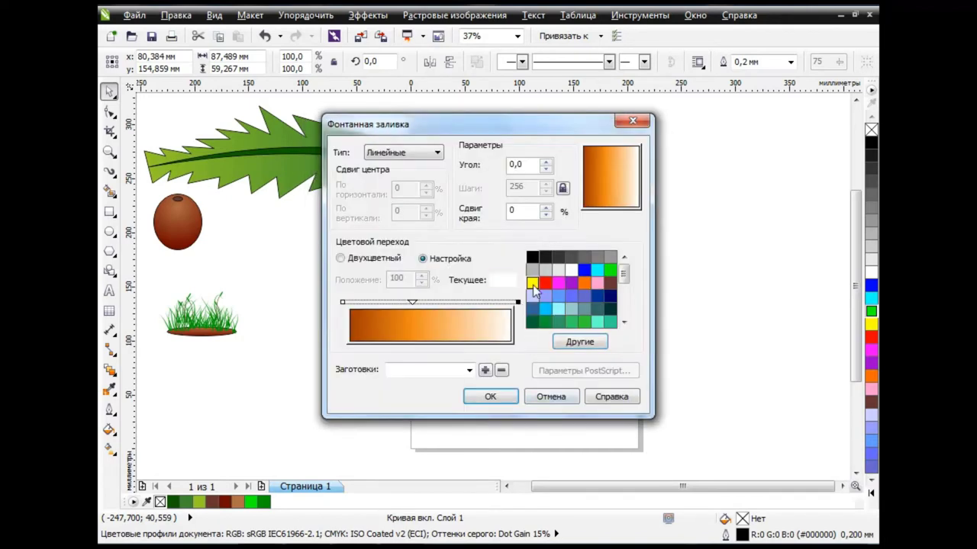
click(532, 283)
click(490, 396)
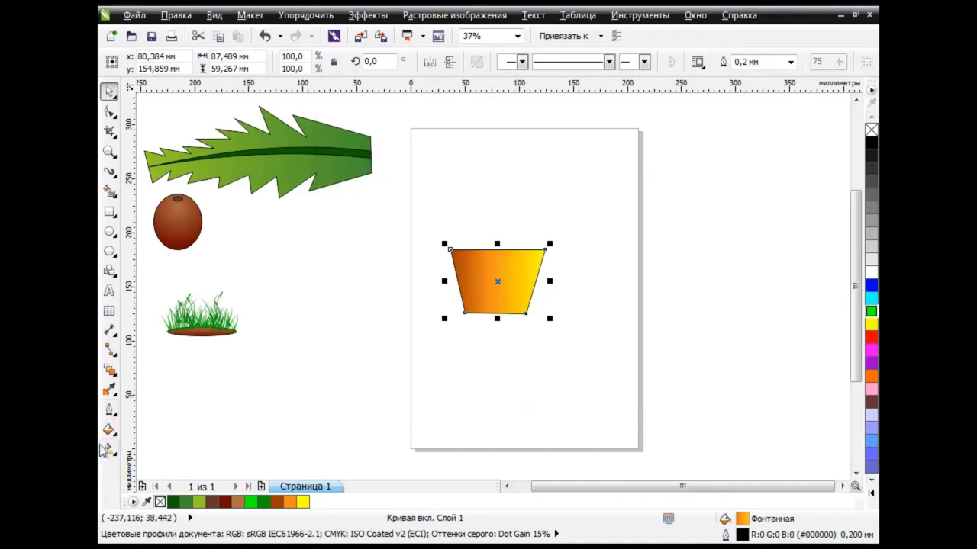
Tilt the gradient diagonally, then scale the trapezoid to 42.7% at the page bottom
click(109, 449)
click(160, 450)
drag(450, 281, 524, 314)
drag(544, 281, 451, 248)
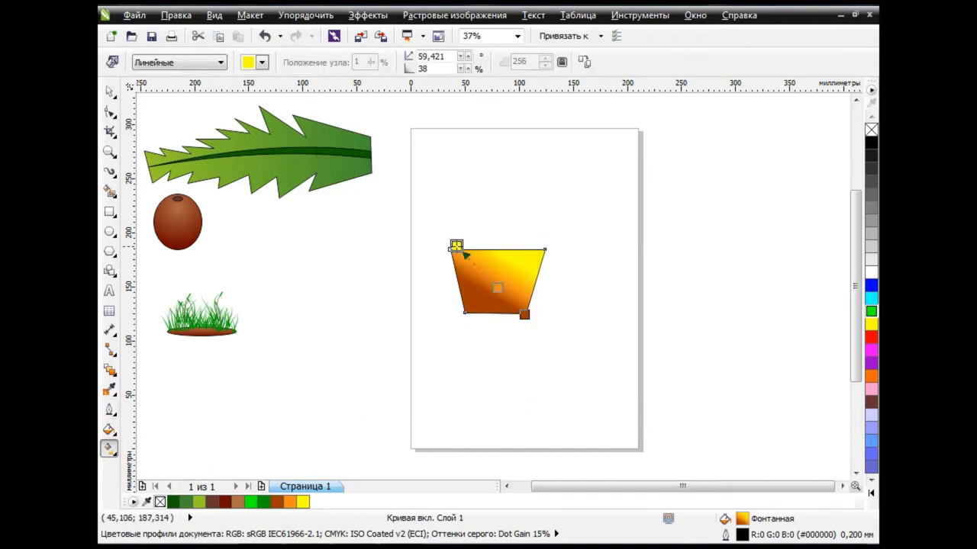
key(space)
mouse_move(539, 245)
mouse_down()
mouse_move(496, 280)
mouse_move(528, 432)
mouse_up()
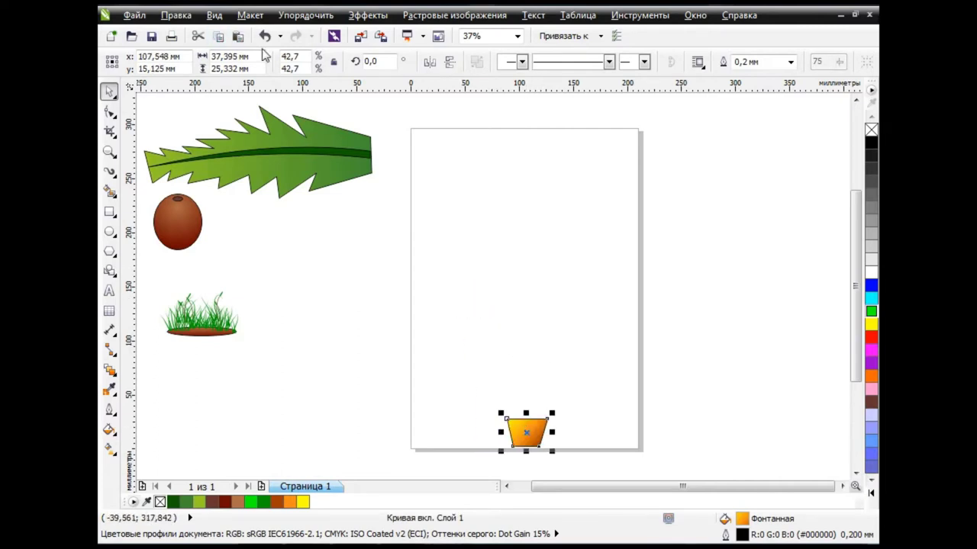
Place an enlarged trapezoid copy at the upper left, rotated about 38 degrees
drag(553, 416, 567, 408)
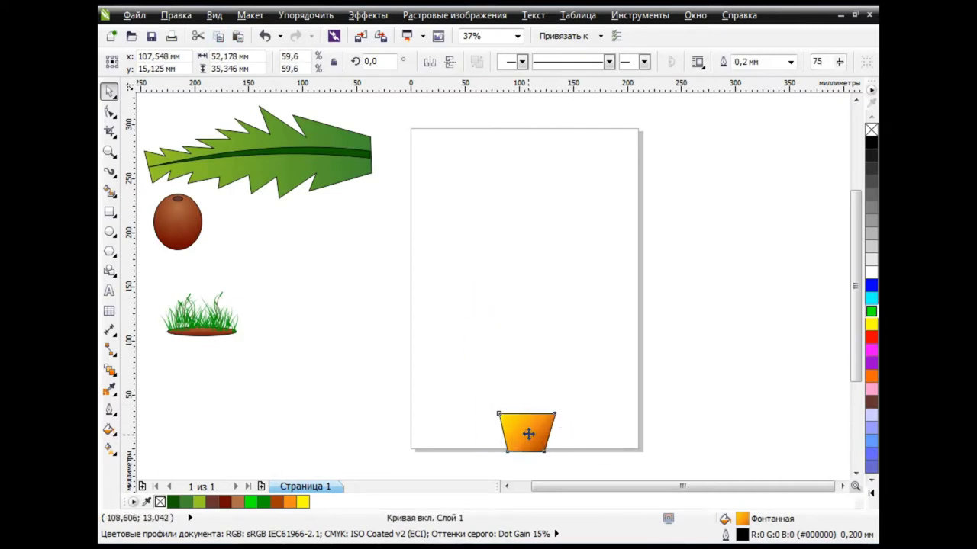
mouse_move(527, 434)
mouse_down()
mouse_move(445, 166)
mouse_move(460, 105)
mouse_up()
click(445, 166)
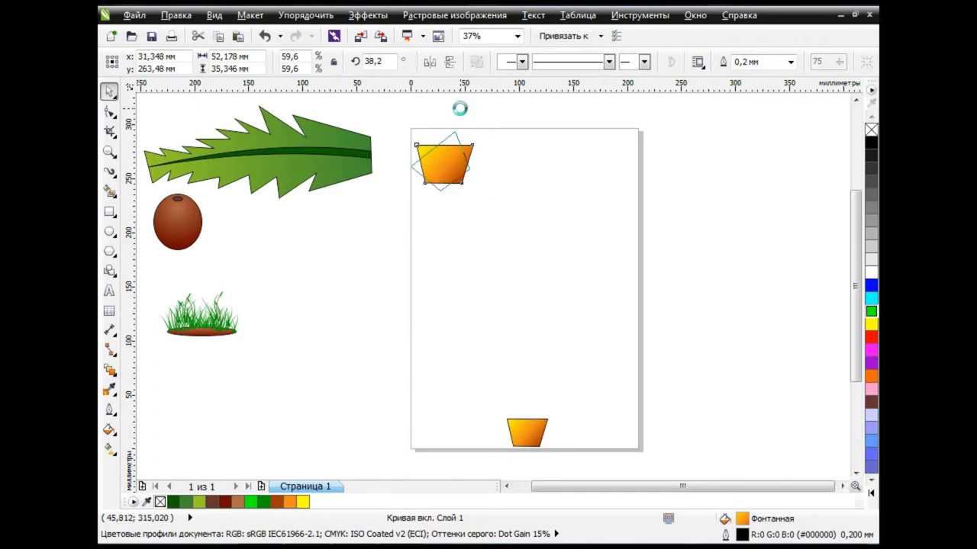
click(639, 226)
Draw a Bezier line from the top trapezoid to the bottom one and bend it gently
click(111, 175)
click(163, 203)
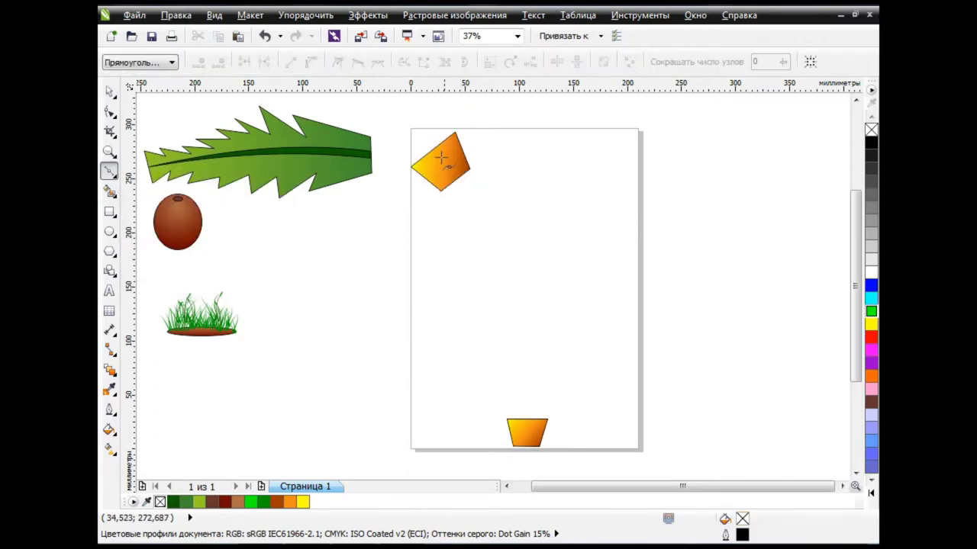
click(439, 160)
drag(527, 436, 527, 462)
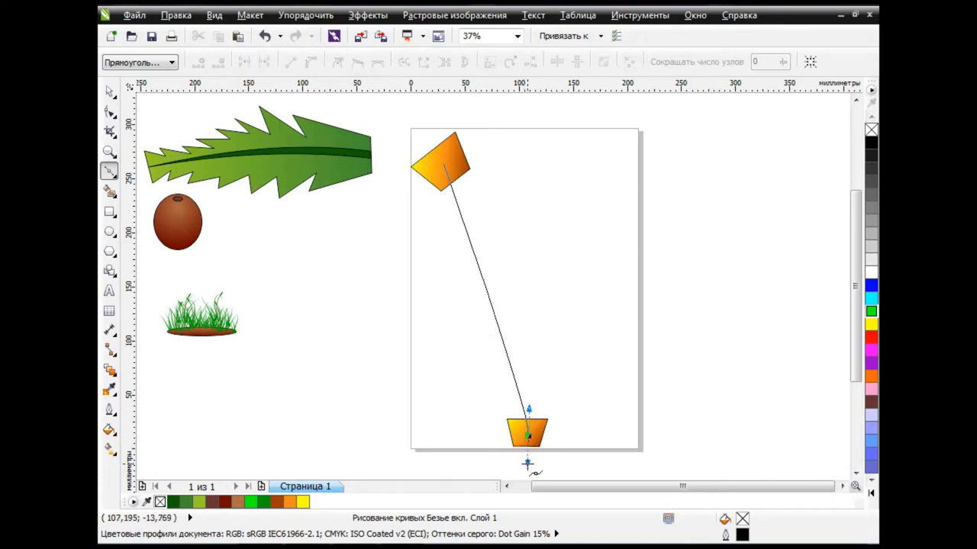
click(111, 114)
click(442, 161)
drag(442, 161, 526, 243)
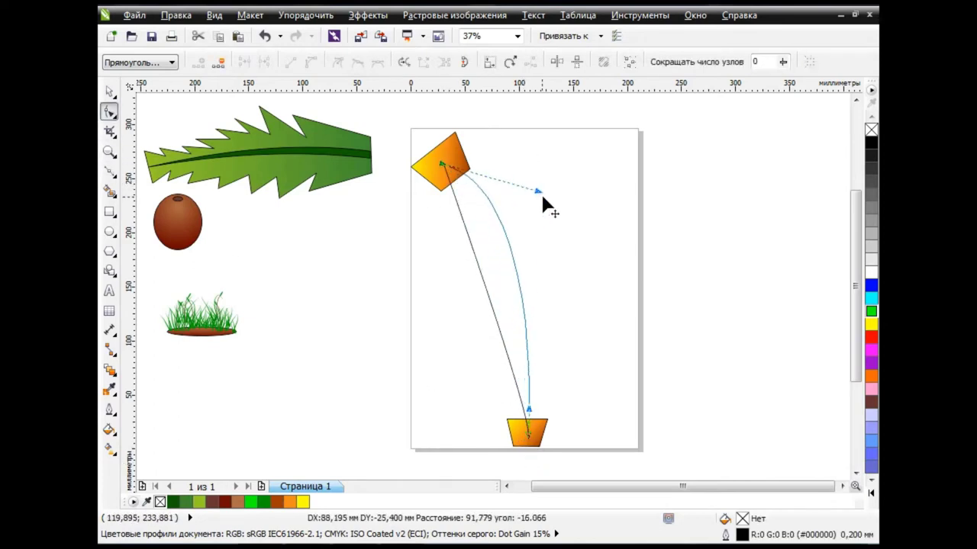
drag(528, 409, 531, 305)
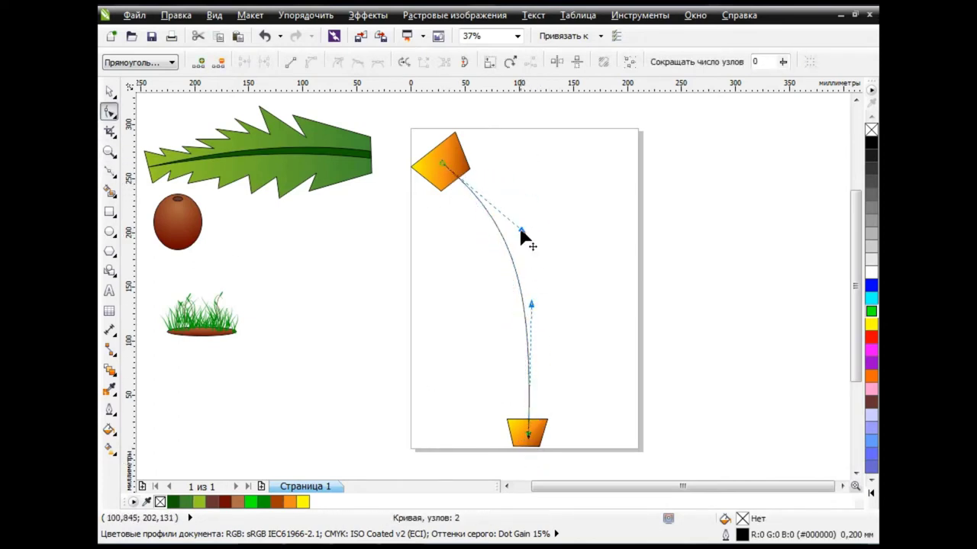
drag(523, 230, 503, 231)
key(space)
Blend the orange diamond into the pot and attach the blend to the curved line as a new path
click(111, 370)
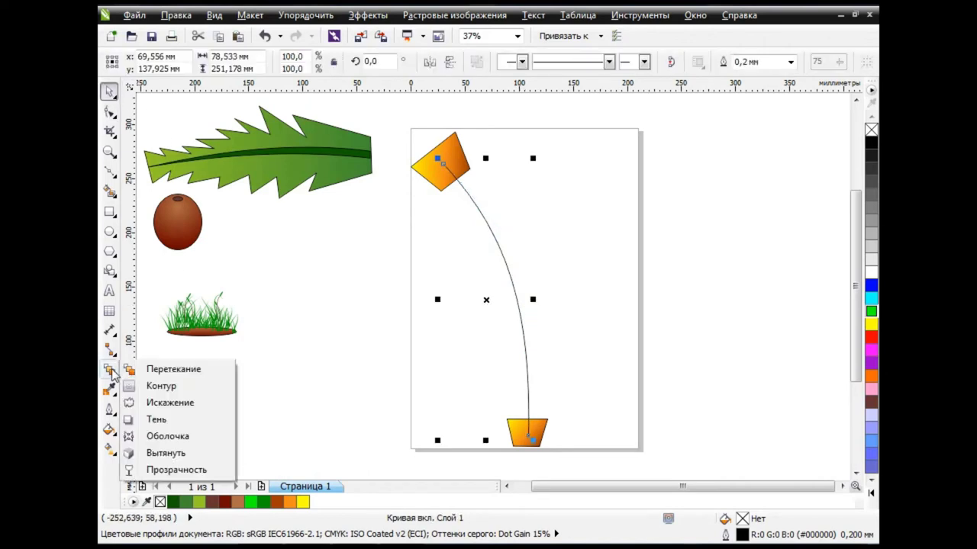
click(160, 371)
drag(466, 186, 536, 458)
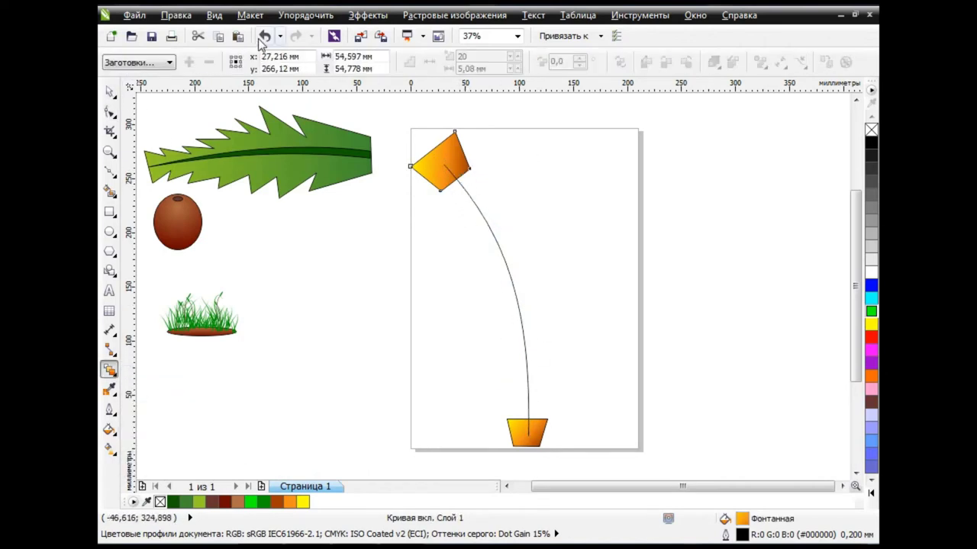
drag(525, 433, 525, 433)
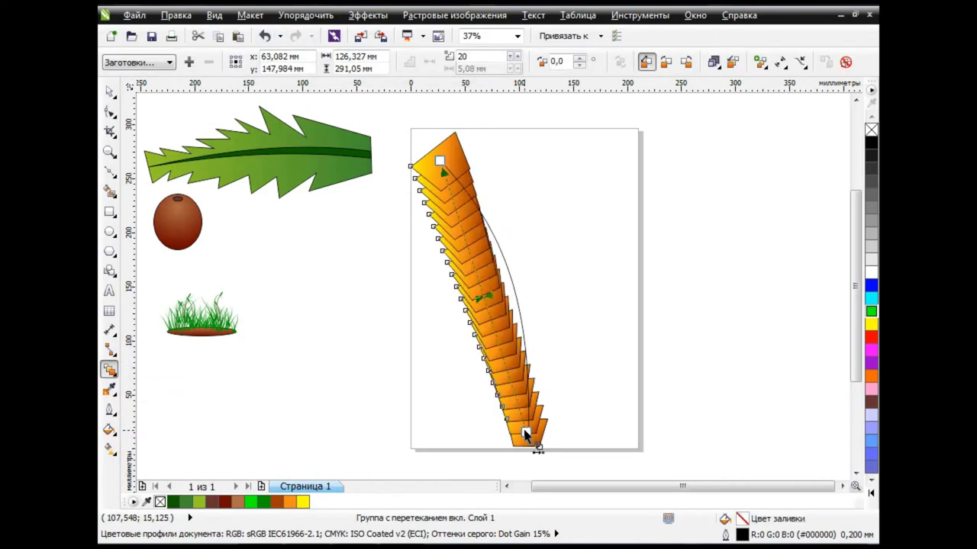
click(781, 62)
click(800, 62)
click(702, 77)
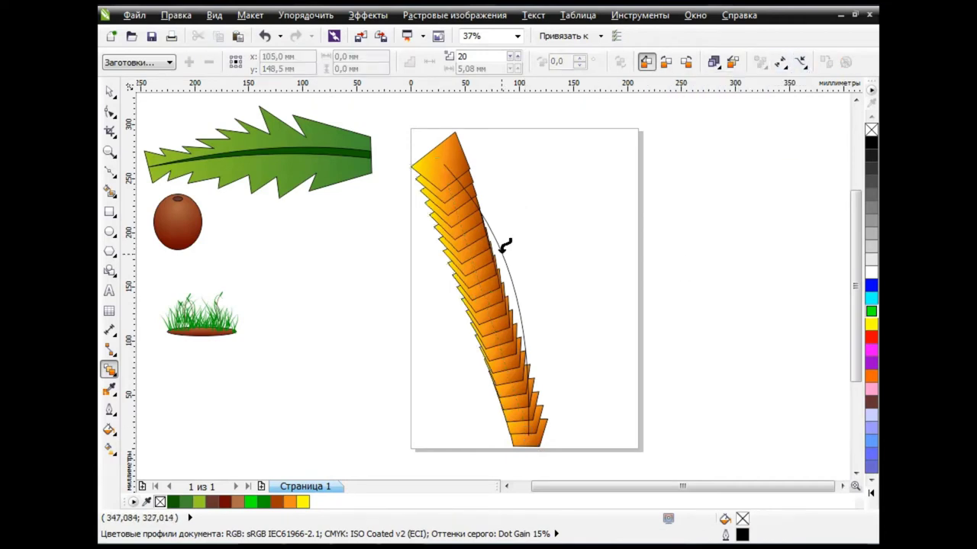
click(503, 260)
Set the blend to 8 steps, rotated to follow the path and spread along the full path
click(517, 61)
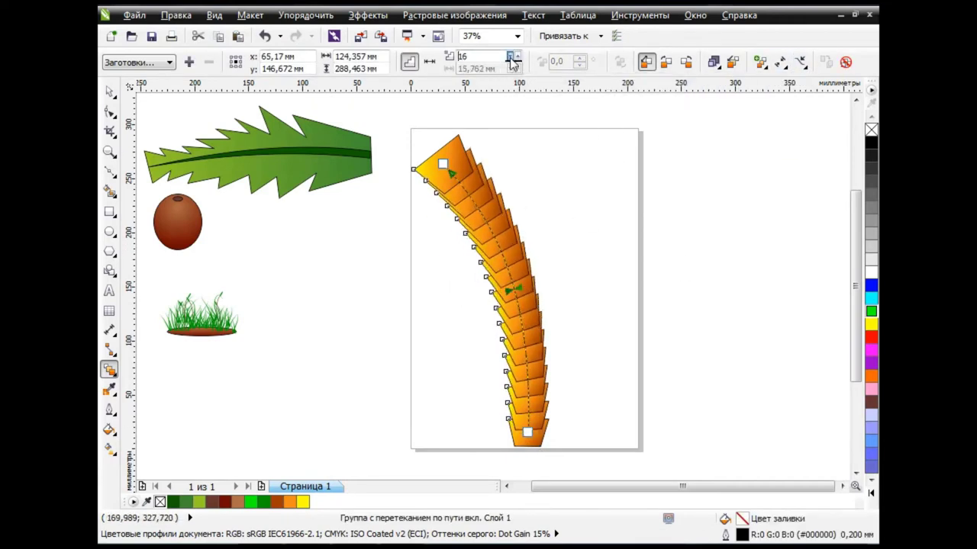
click(517, 61)
click(517, 61)
click(517, 61)
click(517, 56)
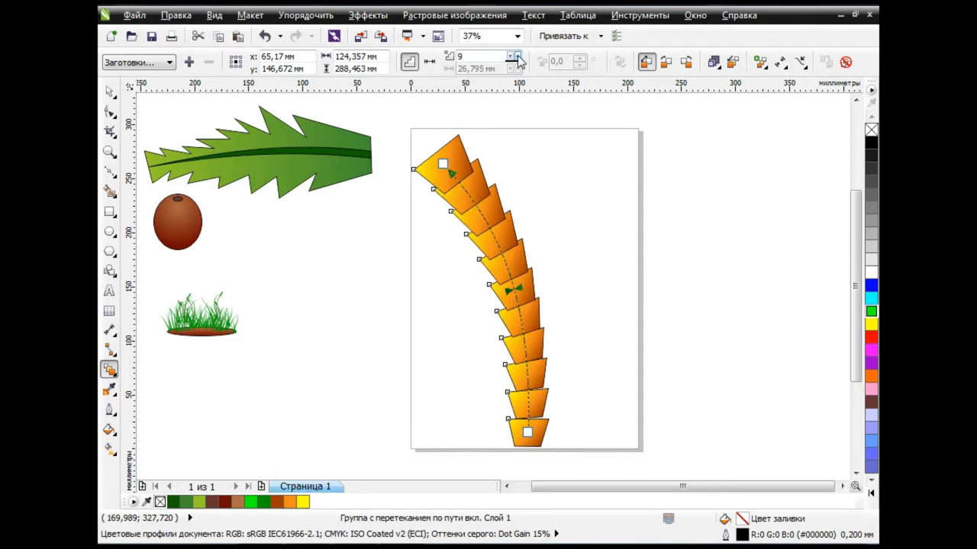
click(762, 64)
click(705, 165)
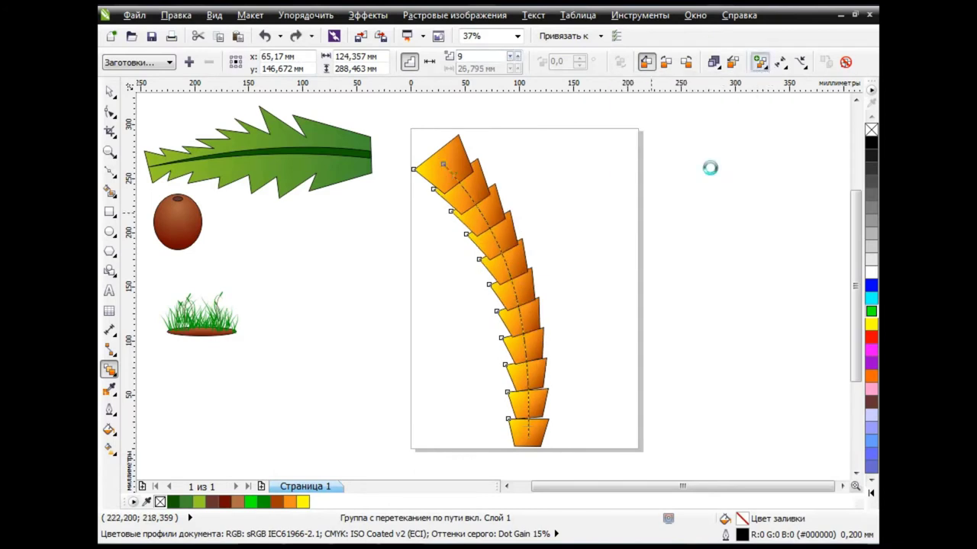
click(761, 64)
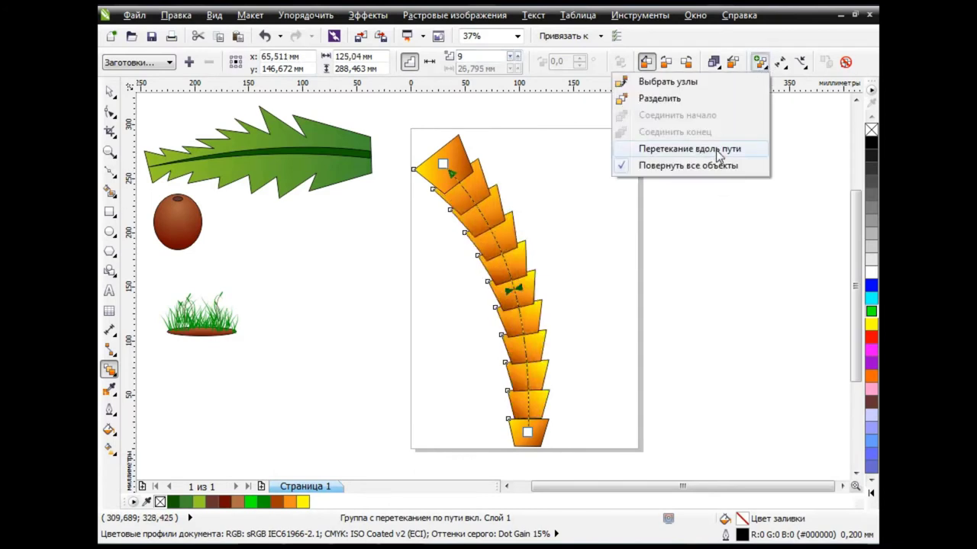
click(718, 150)
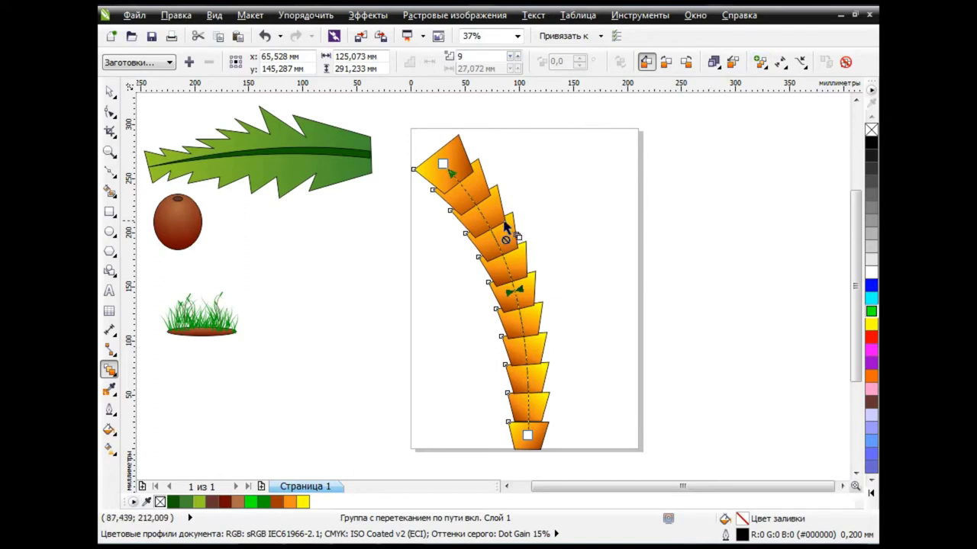
click(515, 59)
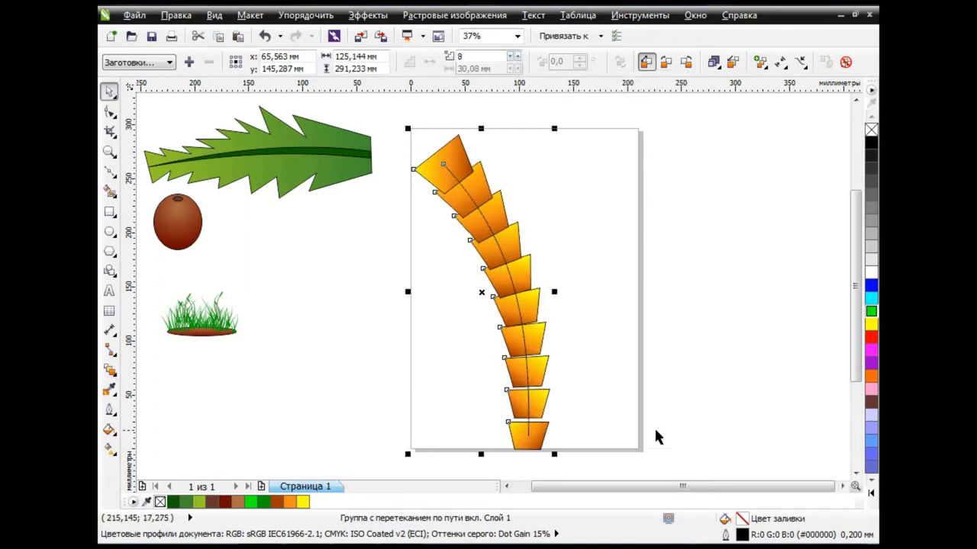
Nudge the blend's bottom piece into place and reselect the finished blend
key(space)
click(530, 435)
drag(529, 435, 529, 430)
click(526, 307)
click(527, 307)
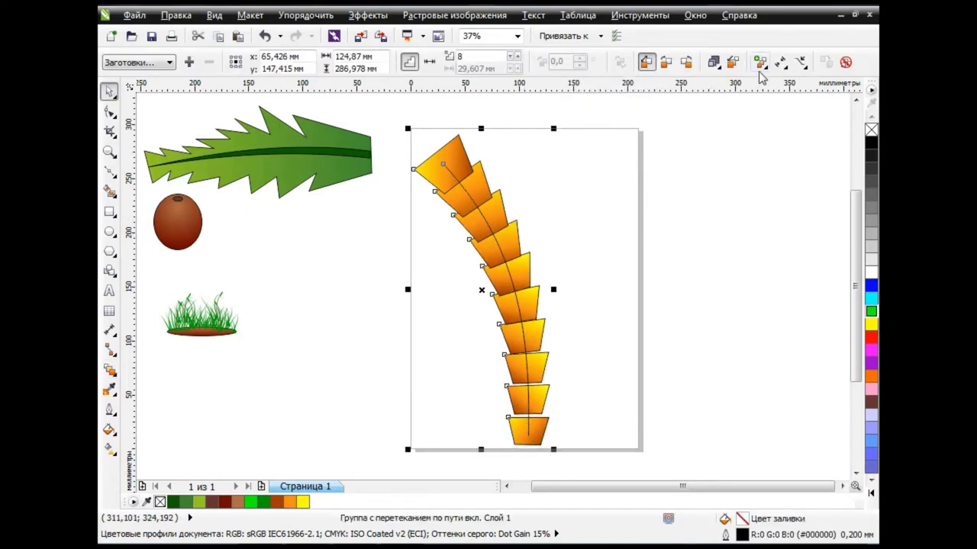
click(109, 111)
click(435, 233)
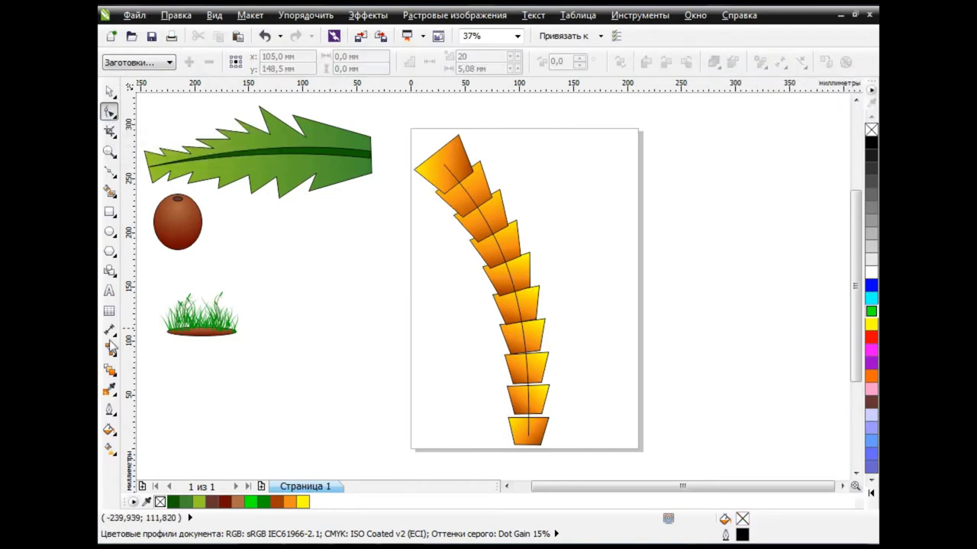
click(109, 369)
click(523, 298)
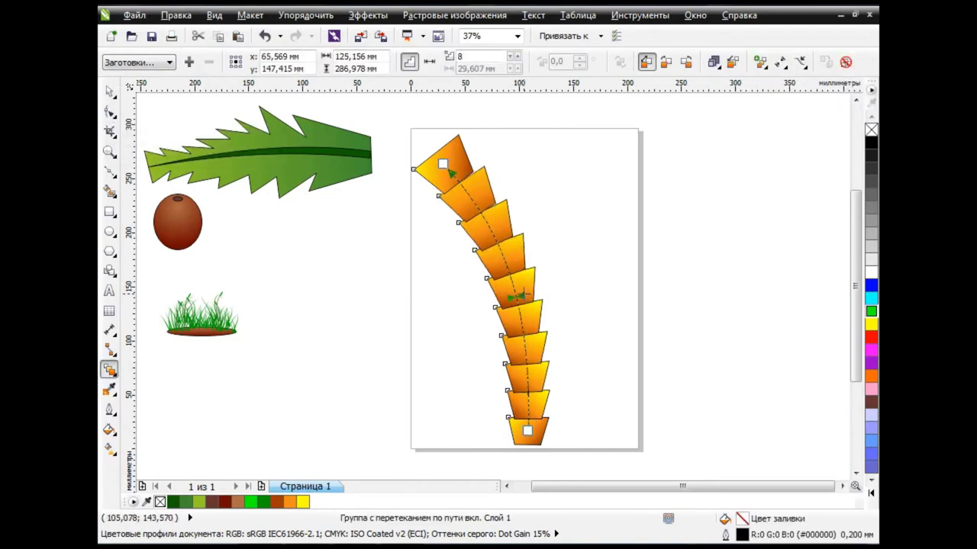
key(space)
click(296, 16)
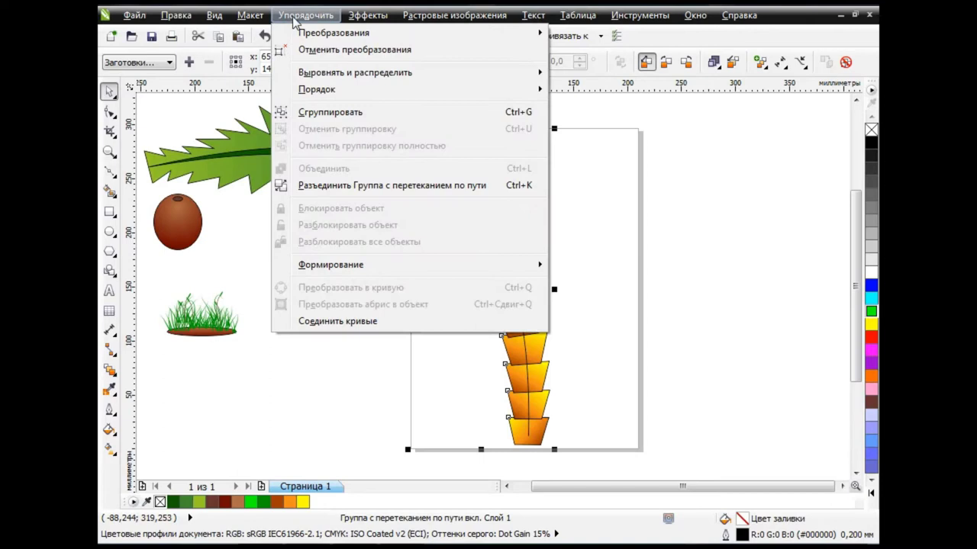
Break the blend from its guide curve, delete the curve, and group the three trunk objects
click(396, 186)
click(597, 242)
click(594, 294)
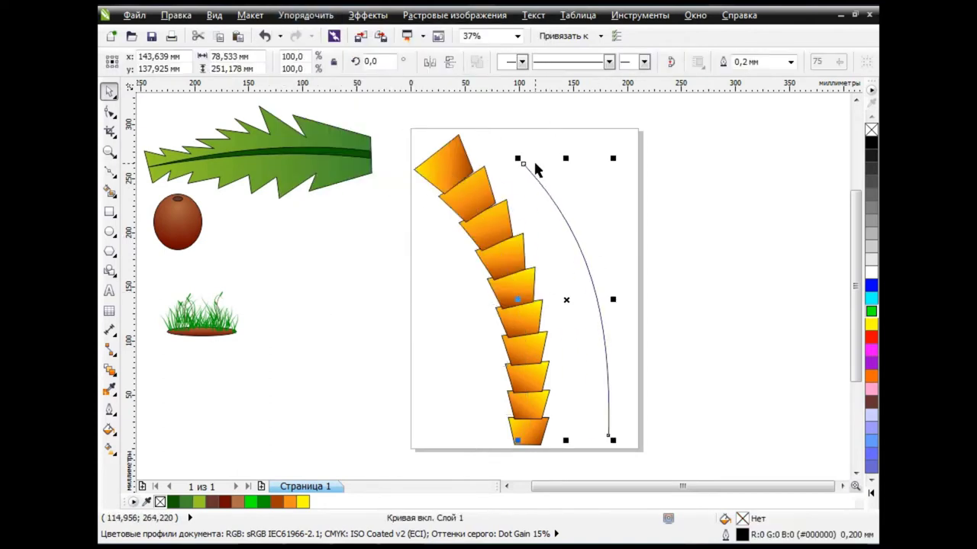
key(Delete)
drag(394, 125, 615, 476)
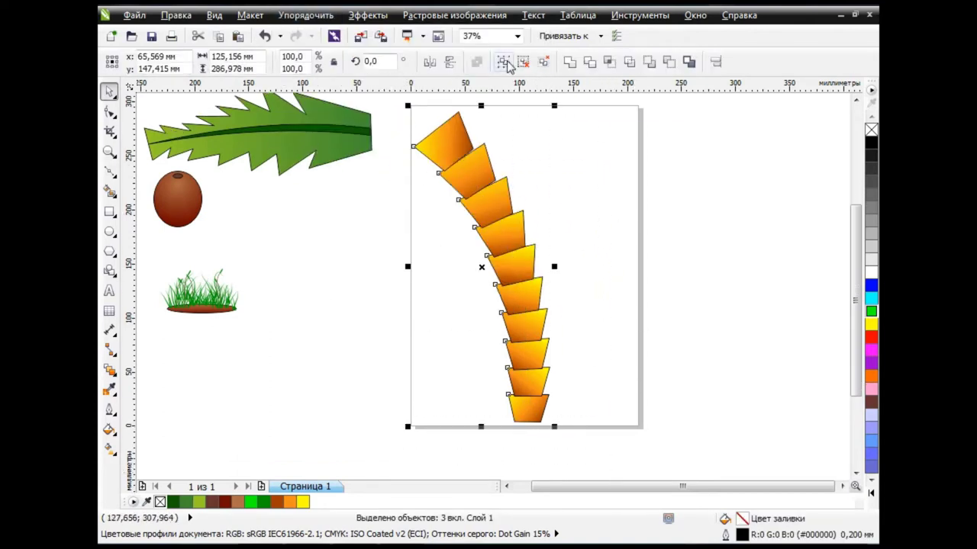
click(503, 61)
Shrink the trunk group to 75.9% and move it up and to the right
scroll(839, 370, up, 2)
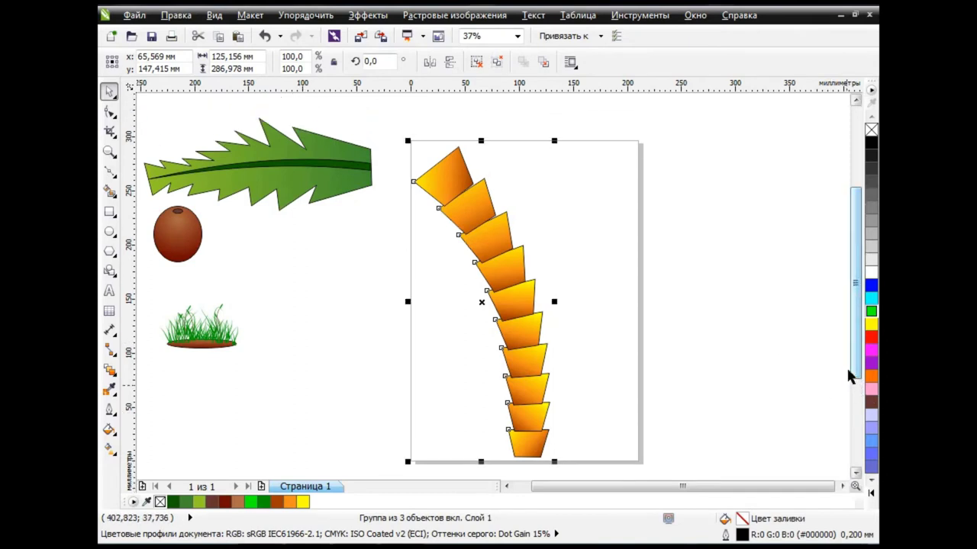
click(664, 303)
click(530, 313)
drag(554, 141, 521, 215)
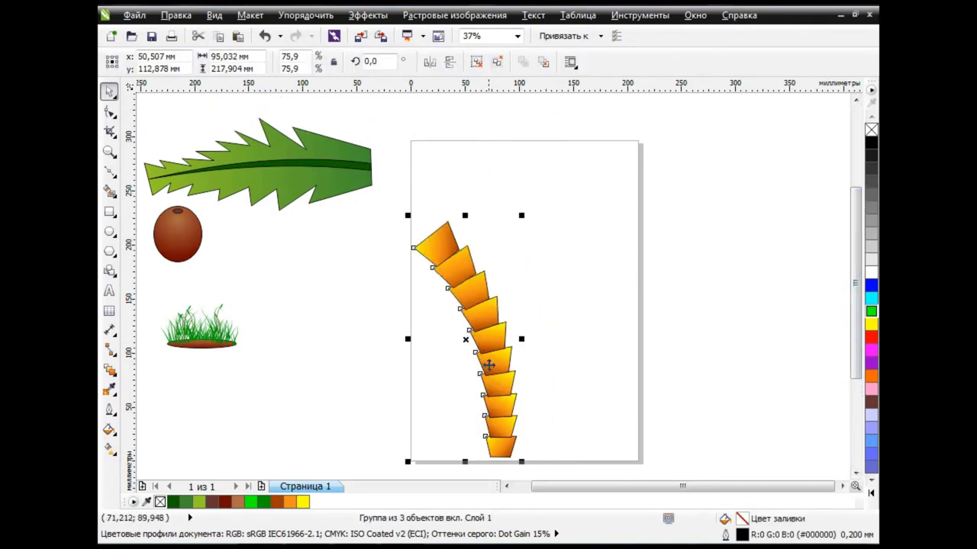
drag(488, 364, 509, 316)
Drag the grass clump onto the base of the trunk
drag(196, 344, 518, 423)
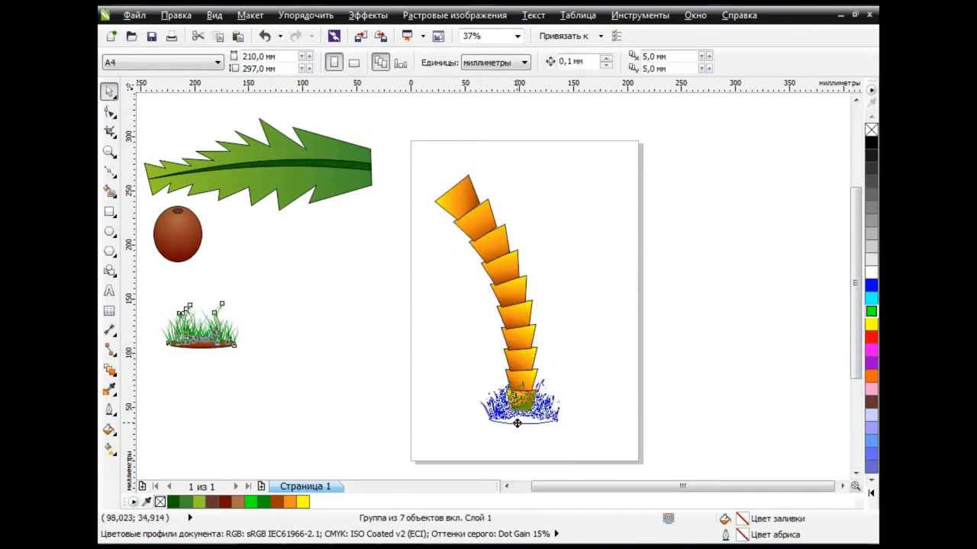
click(576, 424)
click(534, 420)
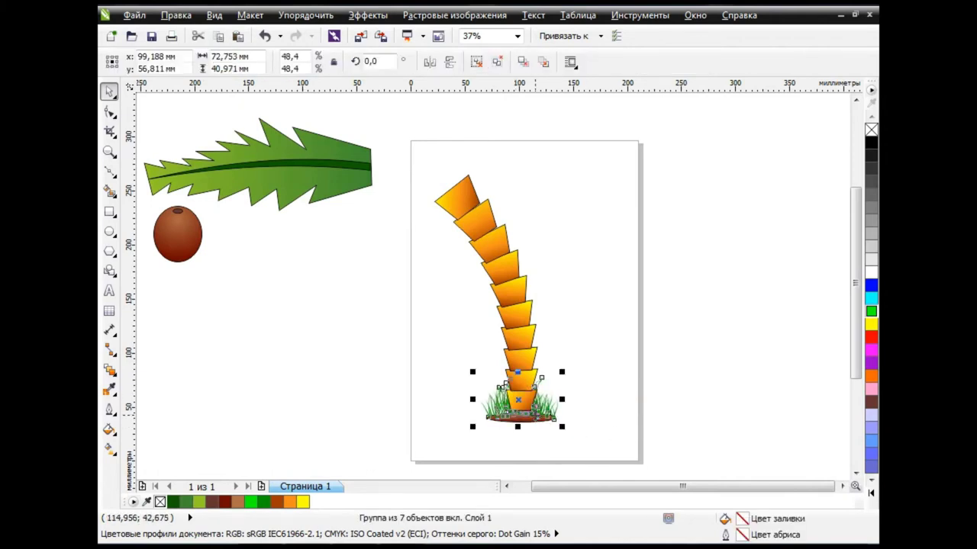
click(614, 395)
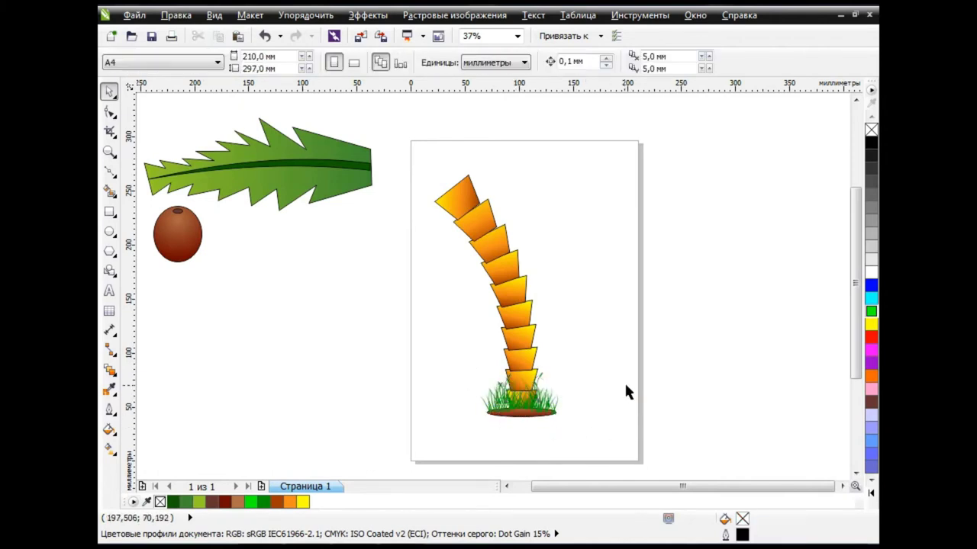
Set the leaf on the trunk top, rotated to droop left and scaled to 75.9%
drag(288, 188, 370, 219)
drag(220, 139, 209, 174)
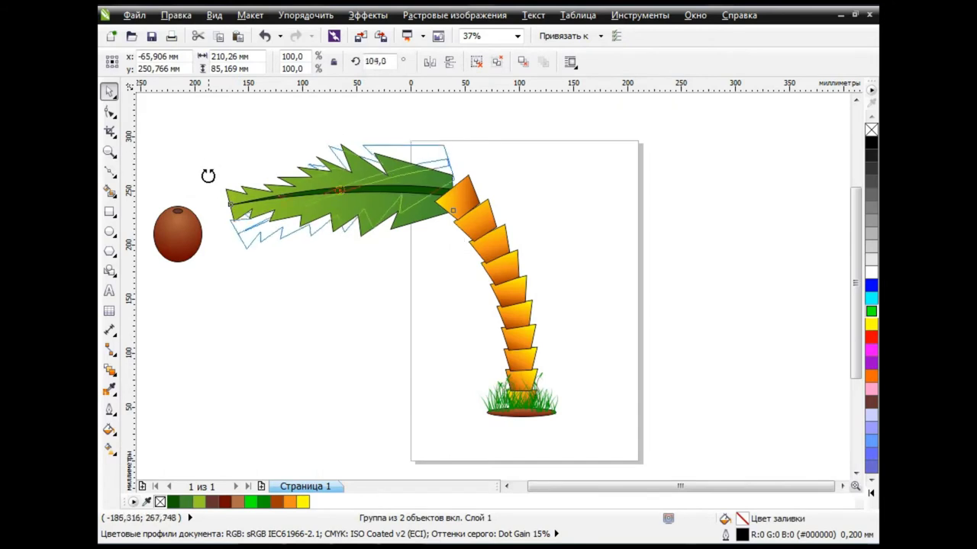
drag(412, 169, 424, 218)
drag(235, 301, 289, 269)
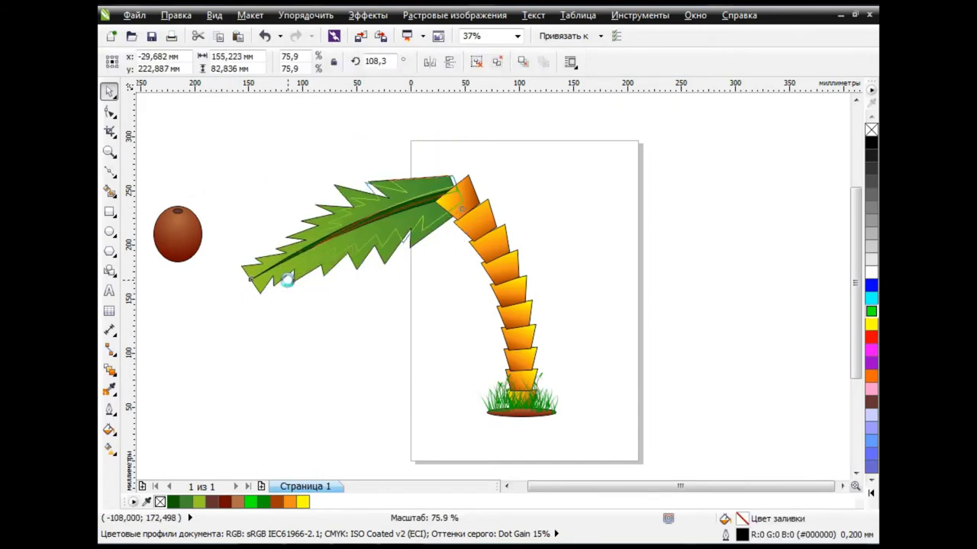
click(418, 267)
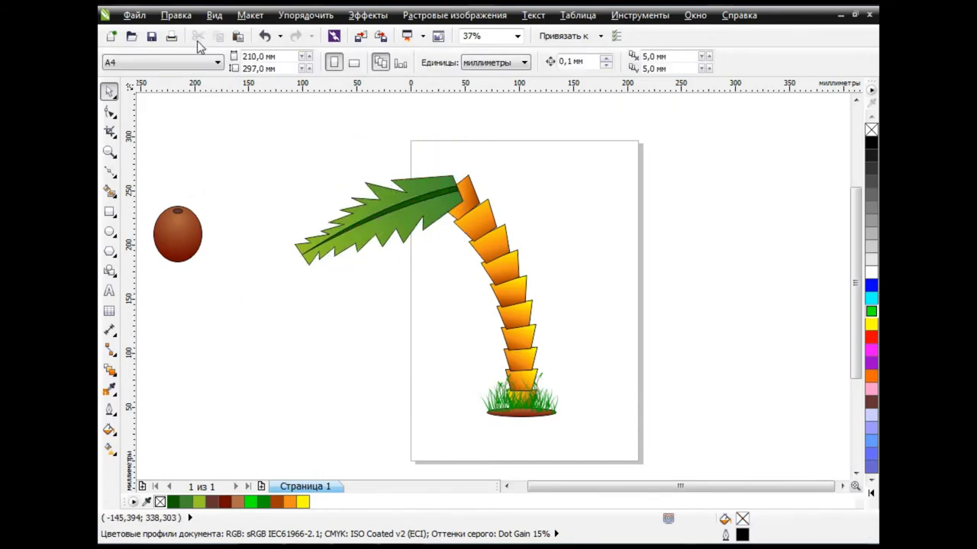
click(396, 207)
Copy the leaf, mirror it horizontally, and place it on the trunk top arching right
click(235, 36)
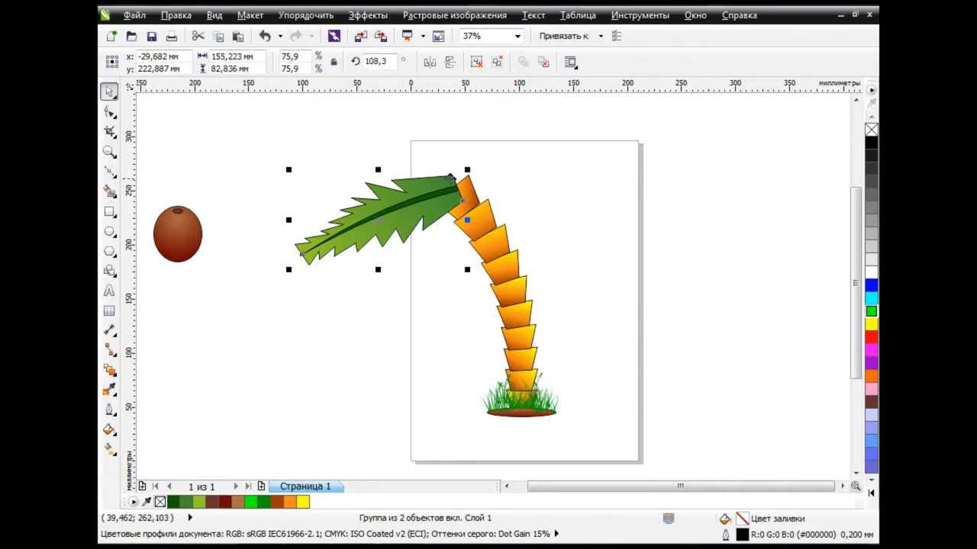
click(430, 62)
drag(367, 204, 532, 200)
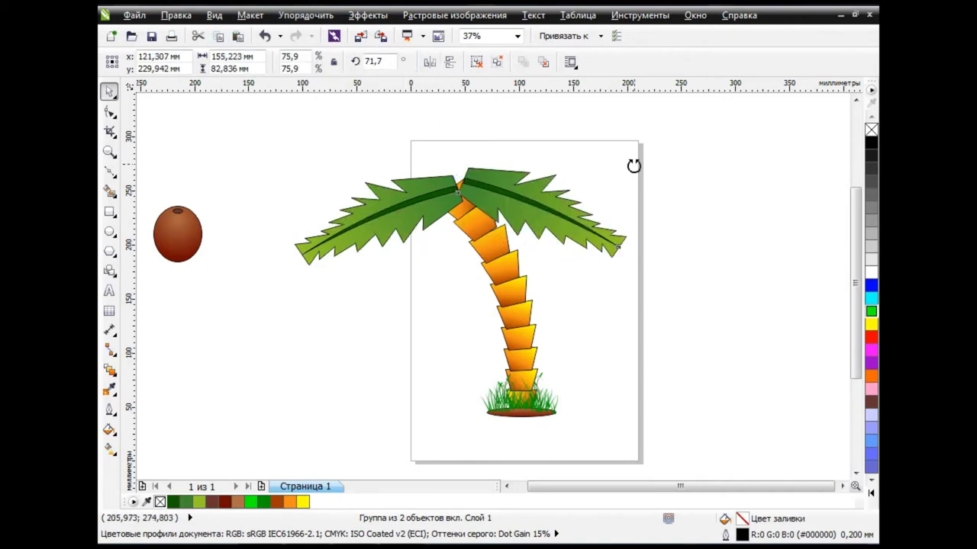
drag(632, 163, 616, 138)
click(511, 184)
key(Escape)
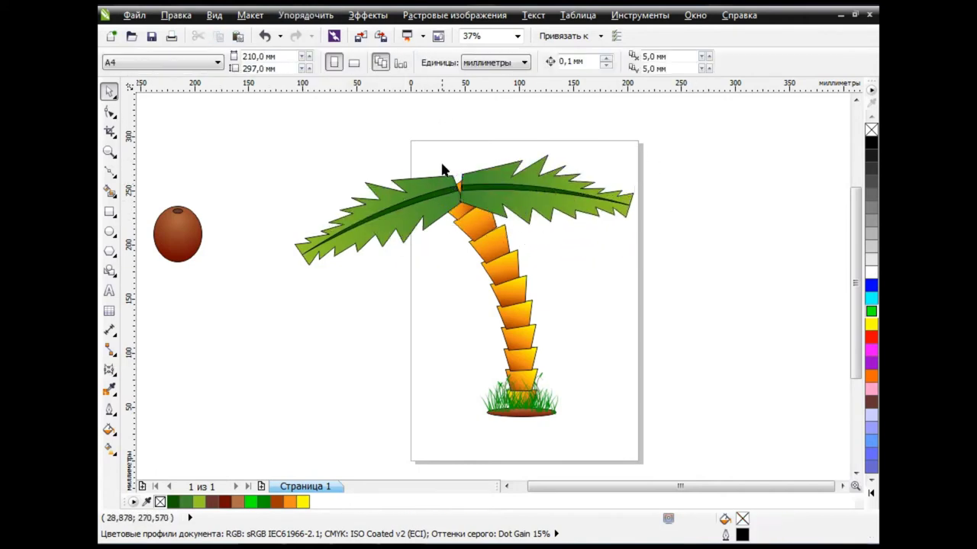
click(542, 209)
Reshape the right palm leaf with the Envelope tool, raising its edges near the trunk
click(114, 379)
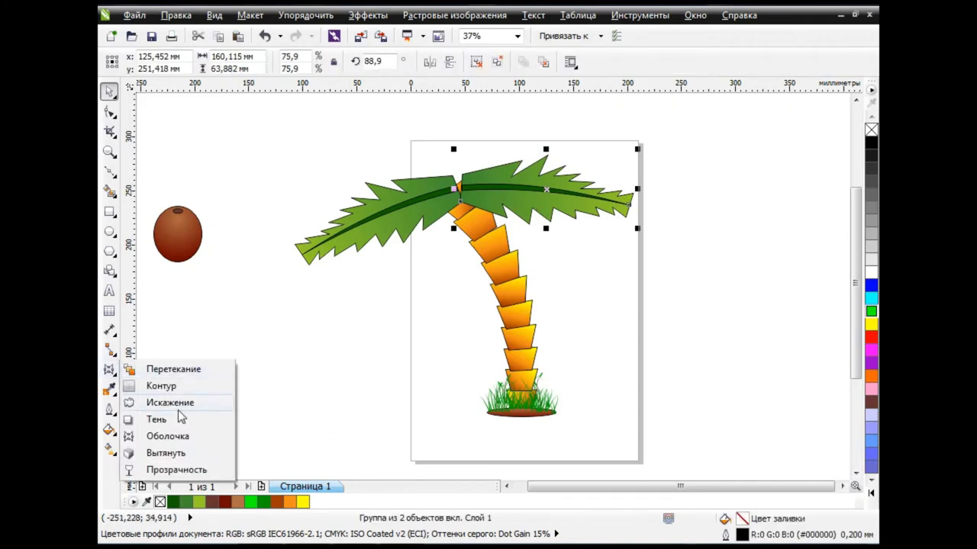
click(146, 435)
drag(545, 155, 545, 146)
click(458, 155)
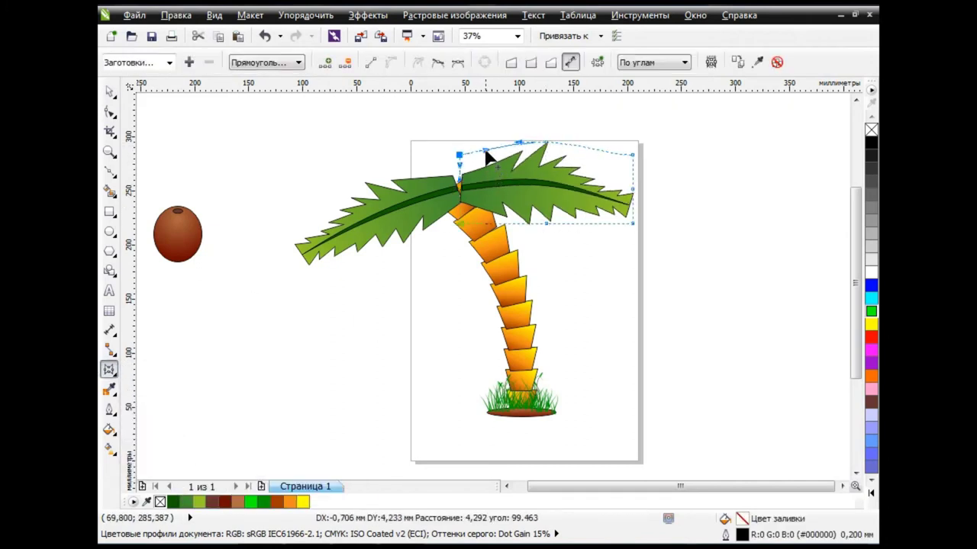
drag(547, 222, 547, 202)
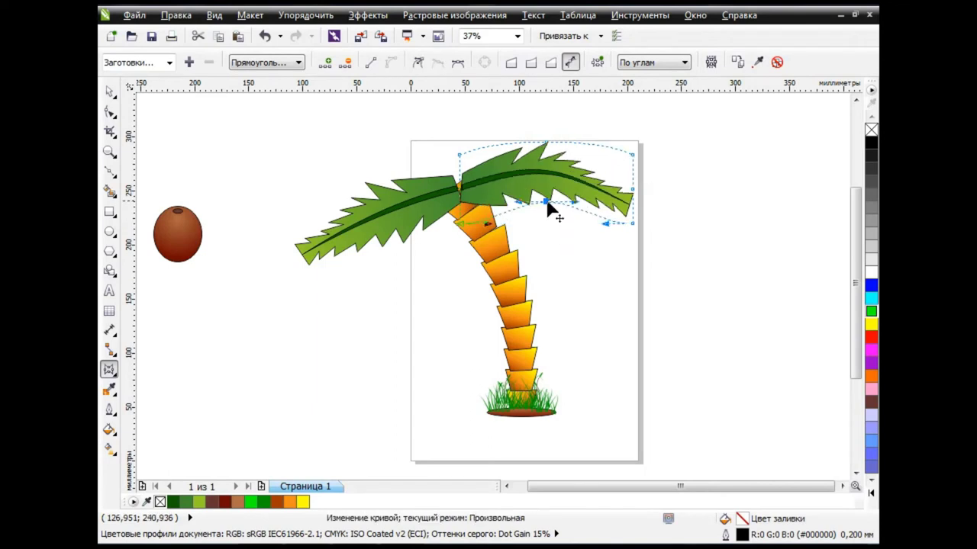
drag(490, 227, 488, 207)
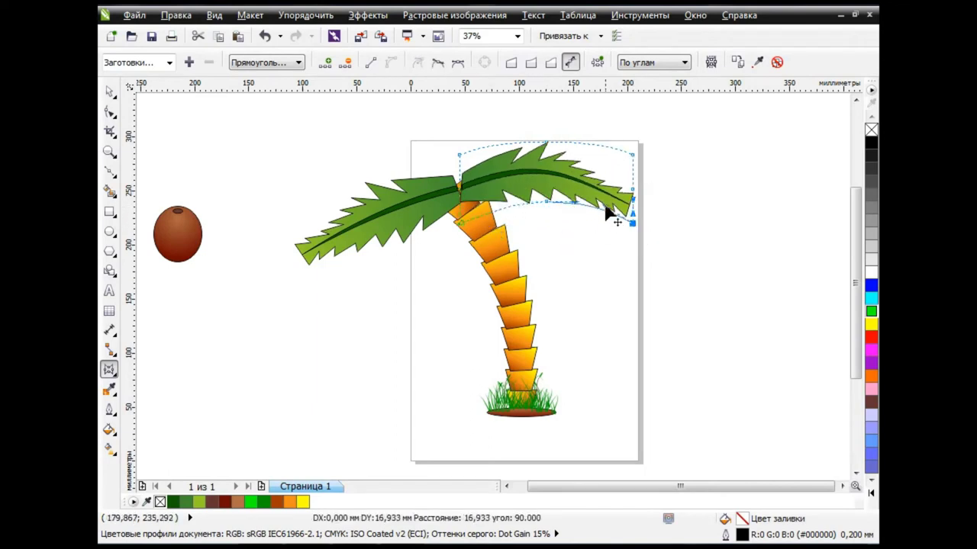
click(631, 156)
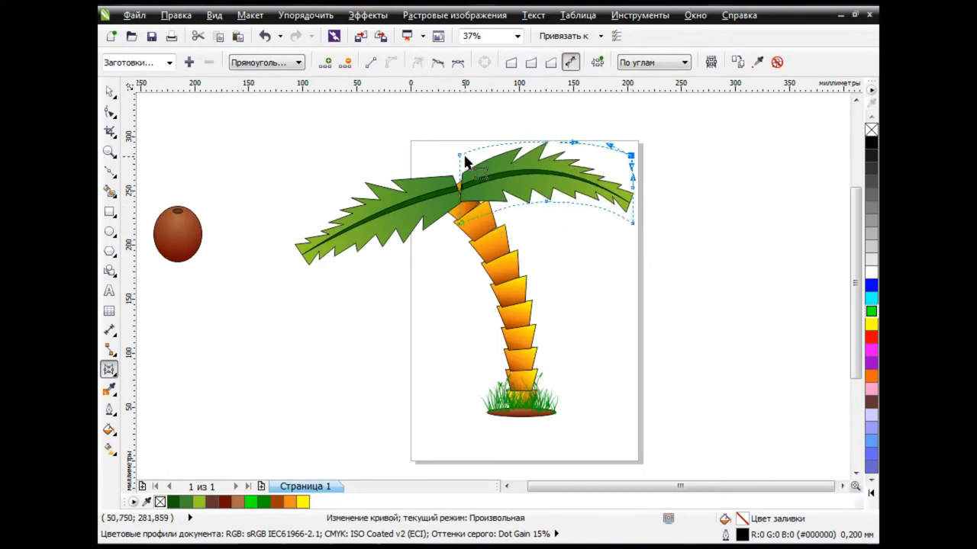
mouse_move(460, 157)
mouse_down()
mouse_move(476, 164)
mouse_move(487, 150)
mouse_up()
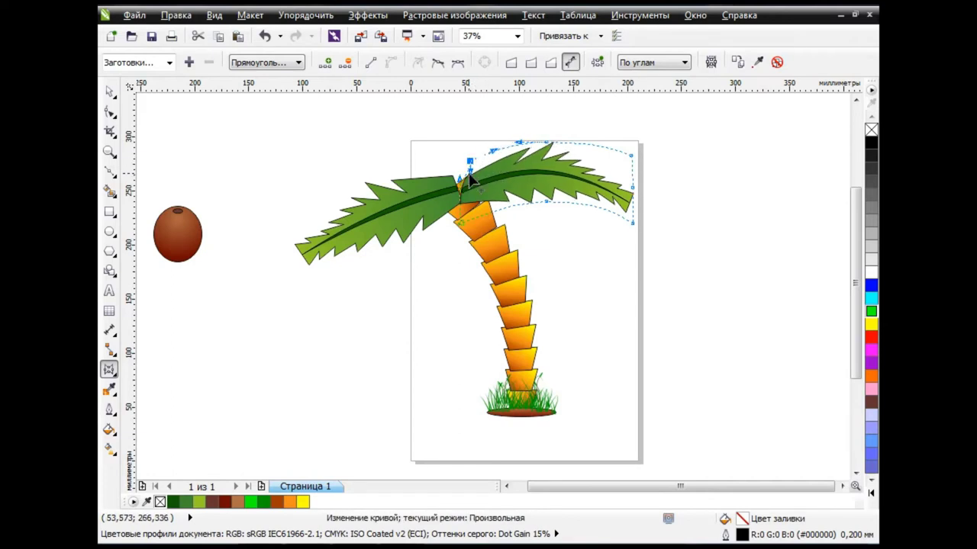
key(space)
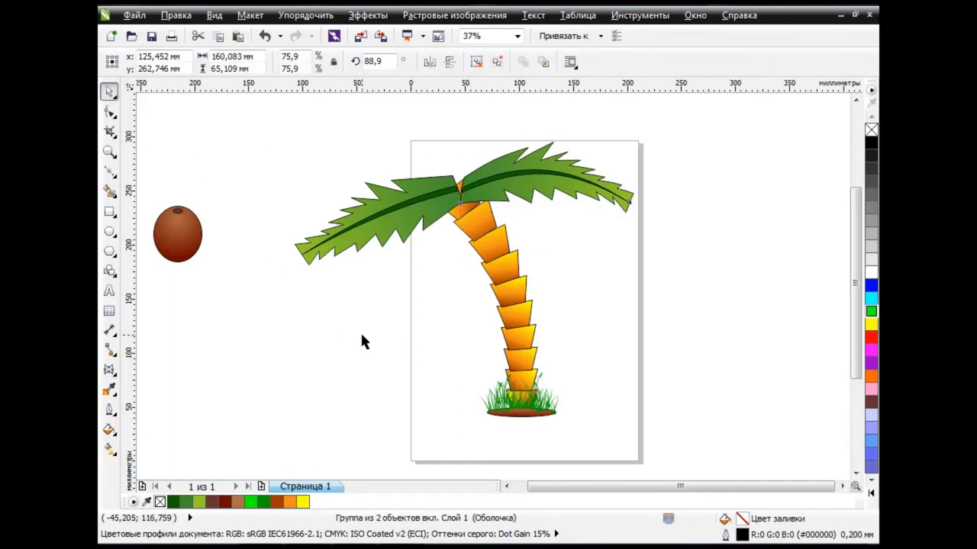
click(362, 341)
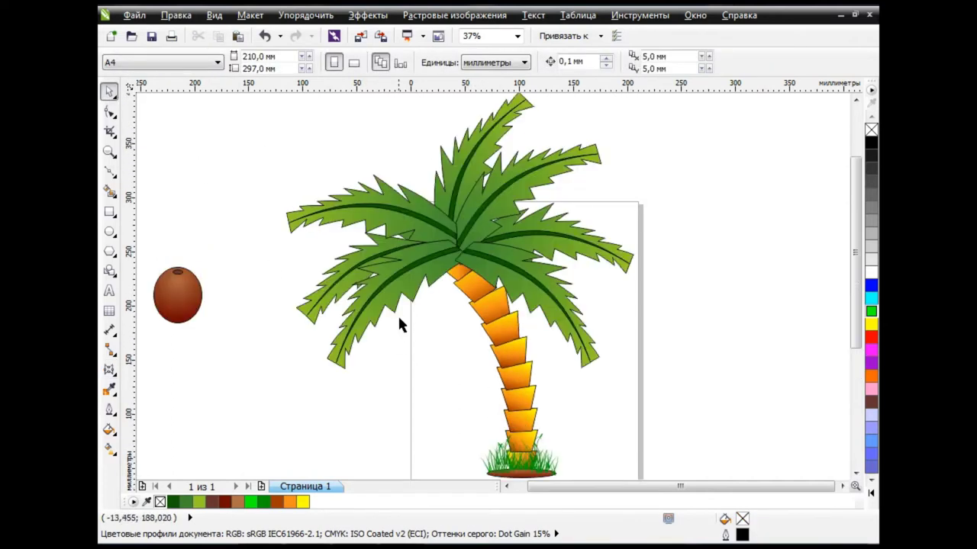
Move the coconut under the crown, bring it to front, and duplicate it into a cluster of four
mouse_move(183, 295)
mouse_down()
mouse_move(473, 273)
mouse_move(487, 252)
mouse_move(465, 267)
mouse_up()
key(shift+Page_Up)
key(Escape)
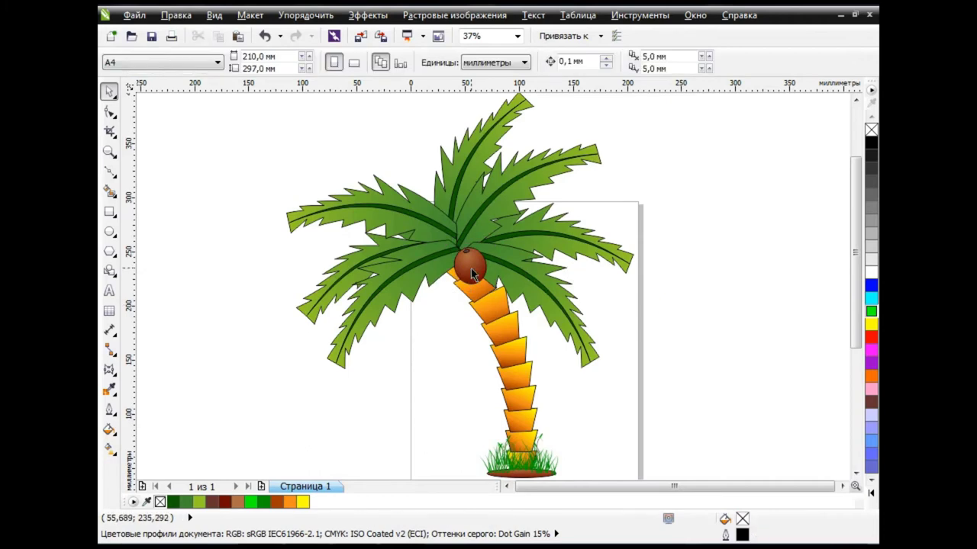
scroll(479, 274, down, 1)
drag(356, 157, 618, 395)
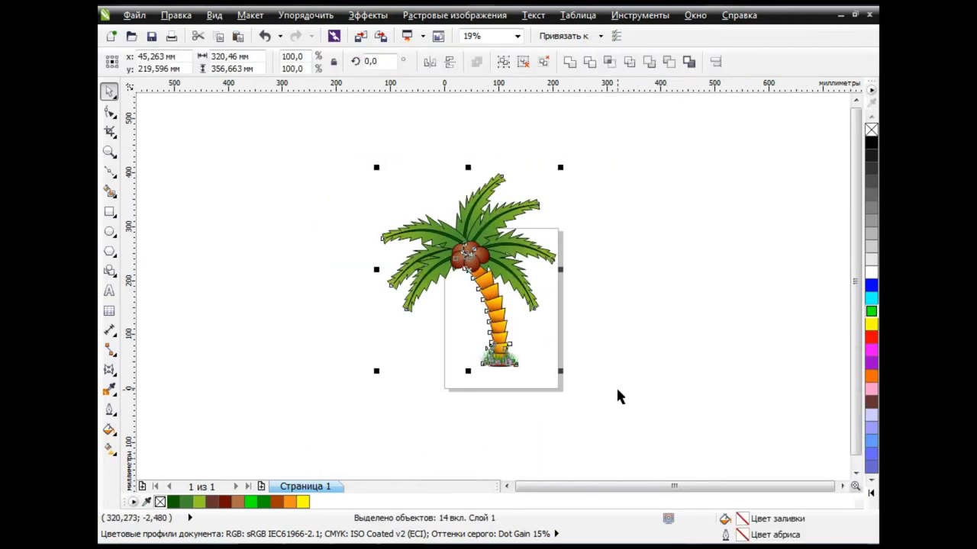
Group the palm tree's 14 objects and shrink it to about half size on the page
click(502, 64)
drag(560, 167, 463, 274)
drag(448, 371, 497, 319)
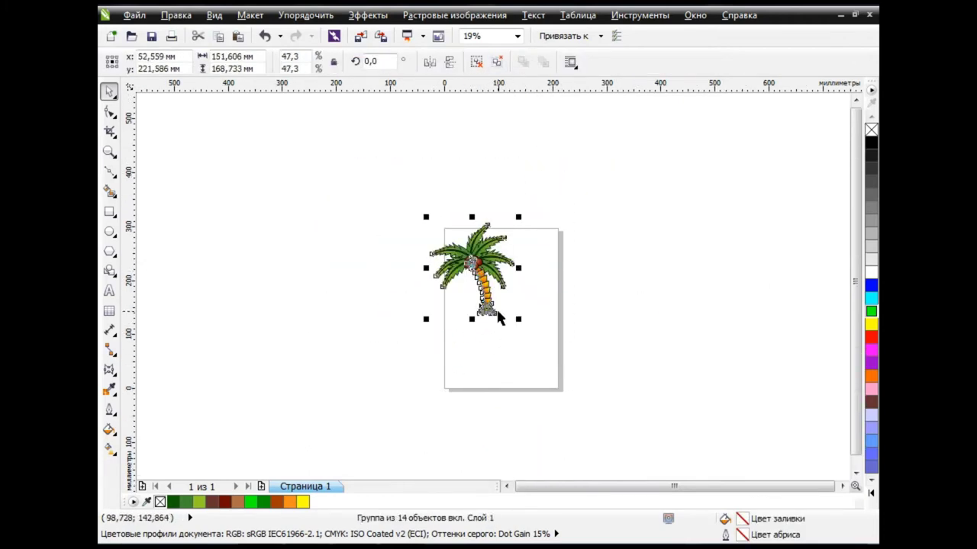
scroll(497, 318, up, 2)
scroll(499, 307, down, 1)
click(630, 264)
drag(467, 212, 258, 204)
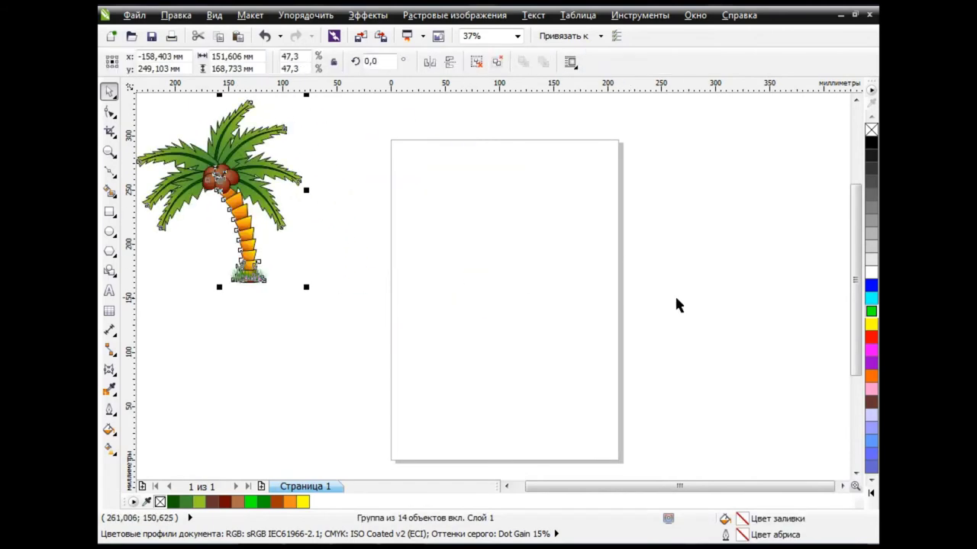
key(ctrl+z)
click(459, 304)
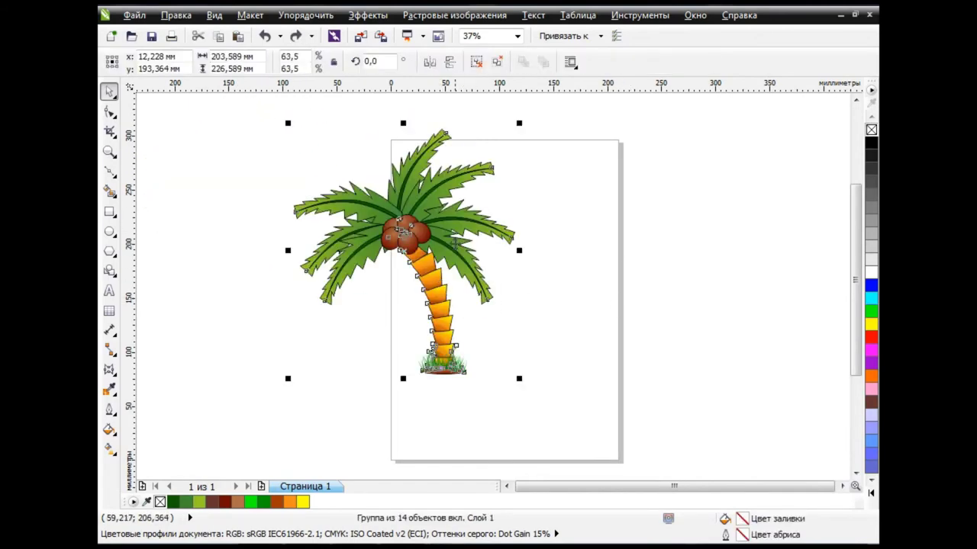
Place a mirrored, smaller and taller copy of the palm to the right
drag(455, 243, 596, 247)
mouse_move(584, 312)
mouse_down()
mouse_move(470, 316)
mouse_move(518, 287)
mouse_up()
click(430, 62)
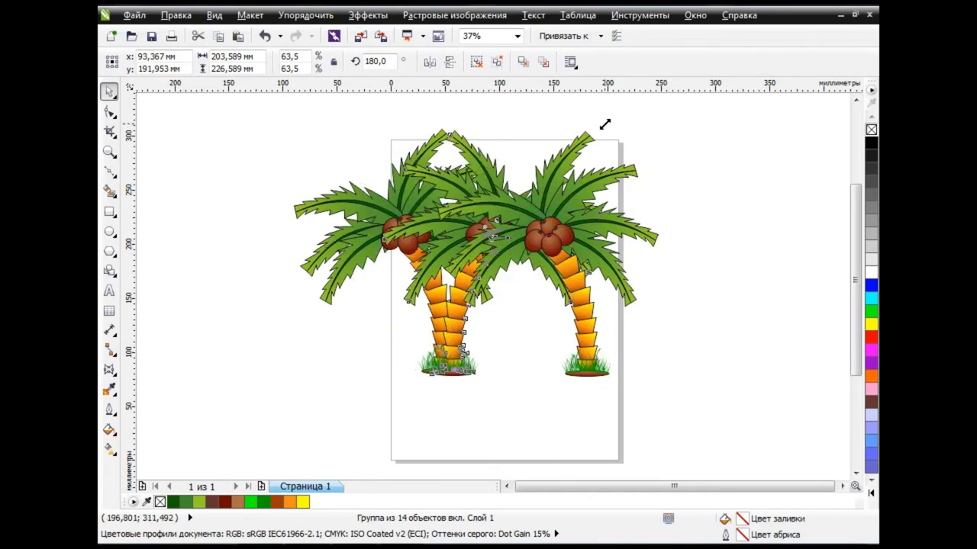
drag(604, 124, 565, 171)
drag(470, 169, 470, 148)
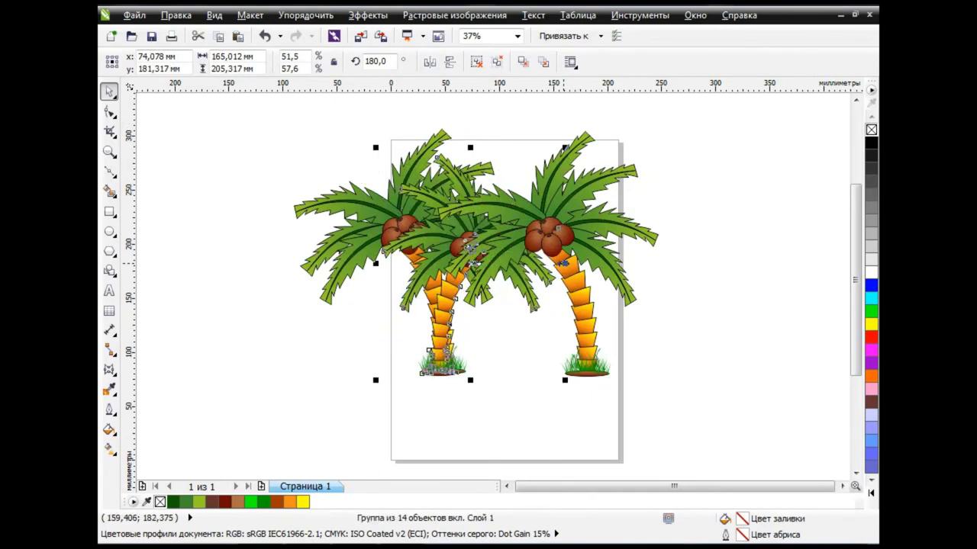
Add a small, slightly tilted palm copy over the main trunks
drag(563, 263, 465, 247)
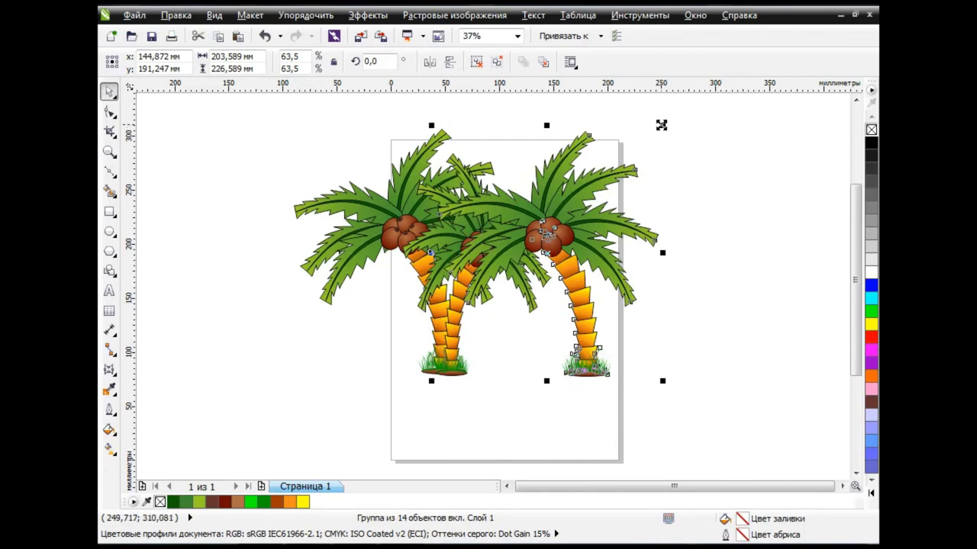
drag(661, 124, 601, 168)
drag(546, 246, 473, 307)
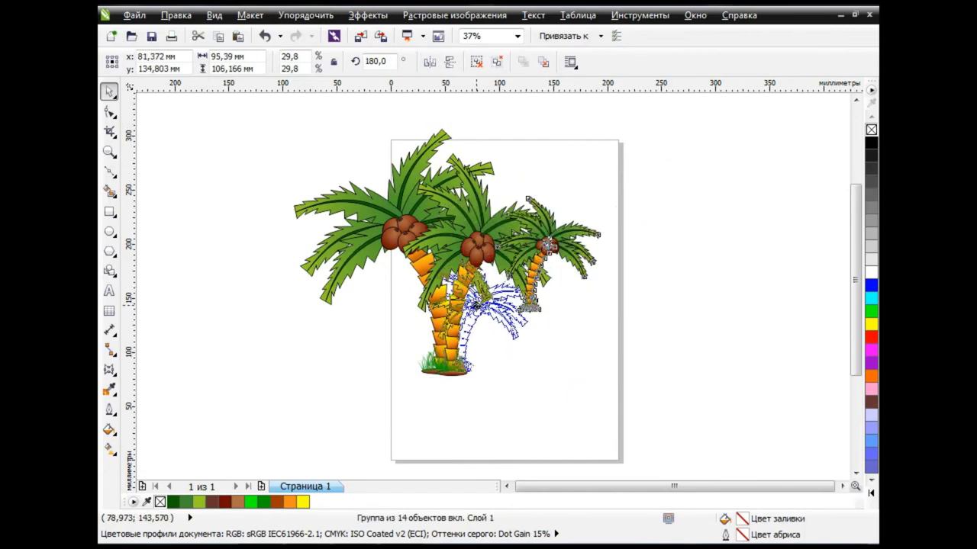
click(473, 307)
drag(530, 382, 519, 389)
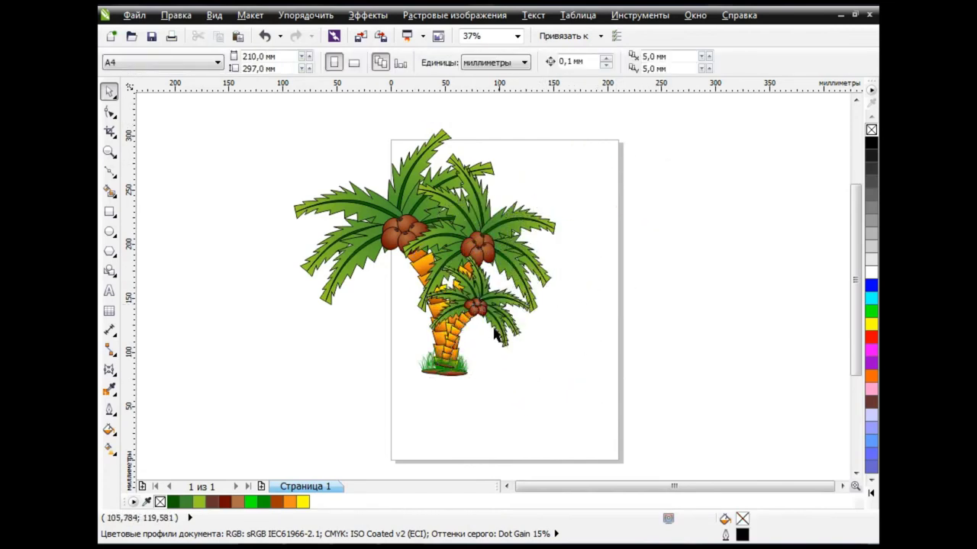
click(592, 320)
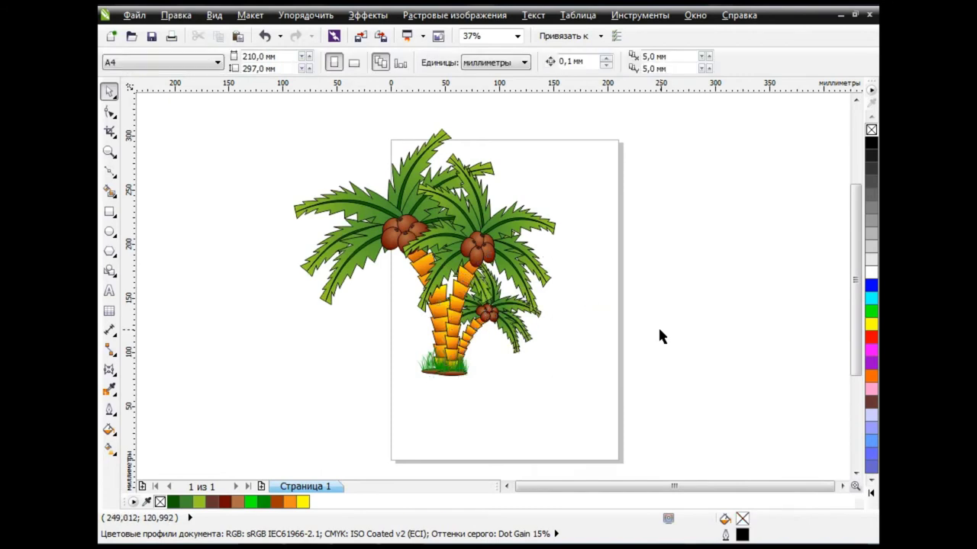
Move all three palms together to the upper left, off the page, and shrink them slightly
drag(266, 115, 625, 359)
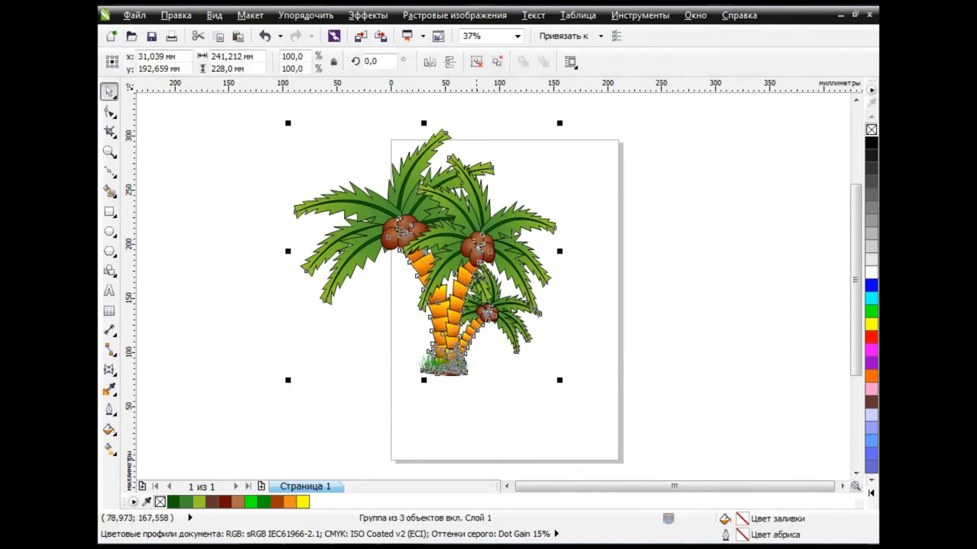
drag(476, 279, 324, 252)
click(623, 255)
click(297, 321)
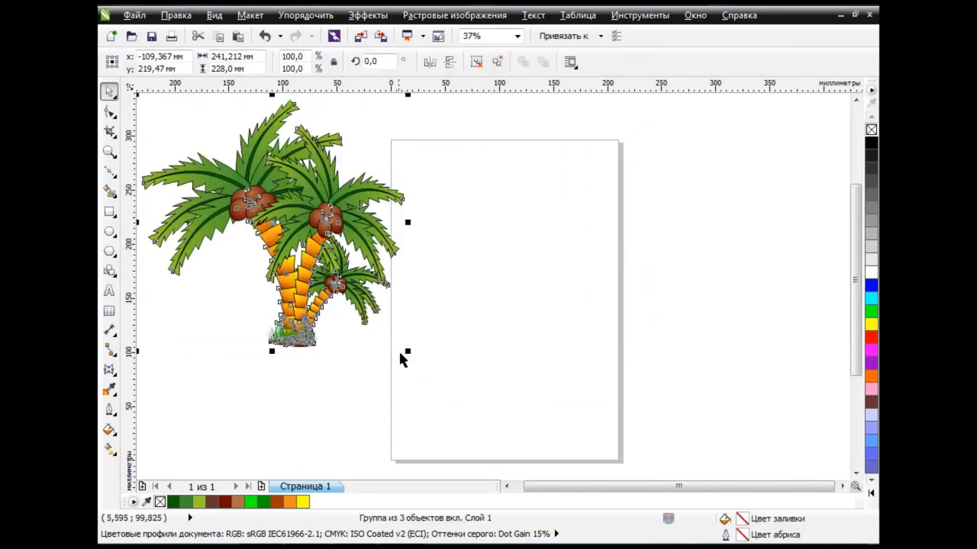
mouse_move(407, 344)
mouse_down()
mouse_move(334, 282)
mouse_move(663, 354)
mouse_up()
click(619, 290)
Draw a 268 × 75 mm ellipse and give its custom fountain fill an orange stop (red 190)
click(109, 231)
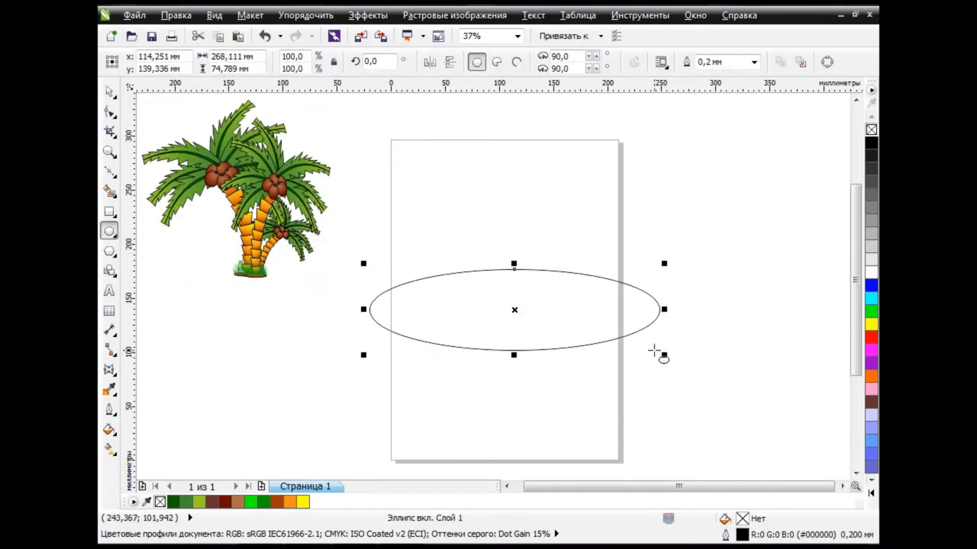
click(112, 432)
click(152, 338)
click(424, 259)
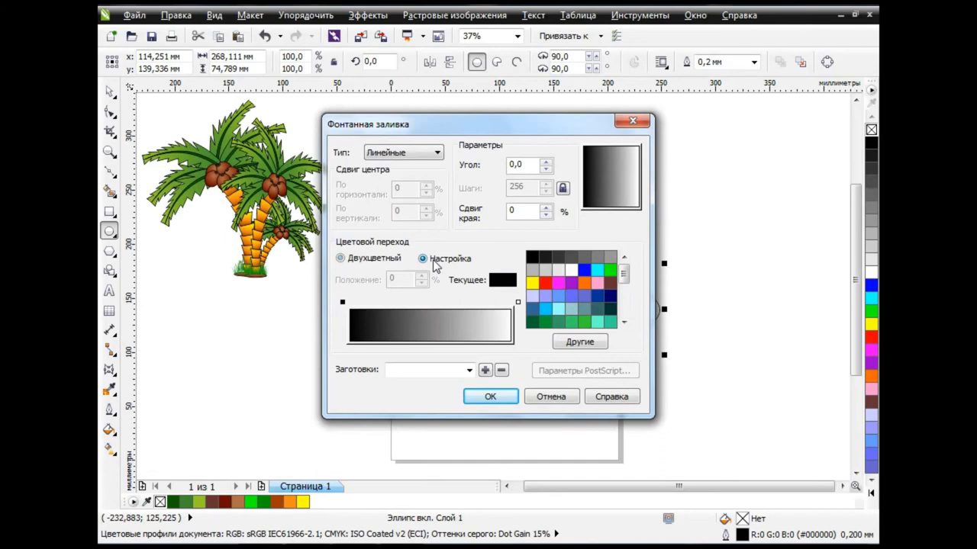
click(588, 343)
click(348, 154)
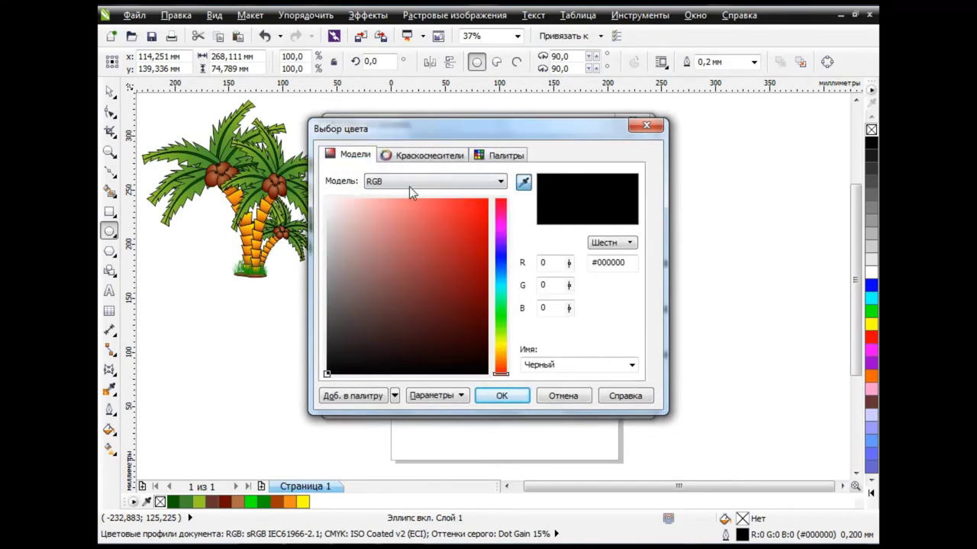
double_click(545, 262)
text(190)
key(Tab)
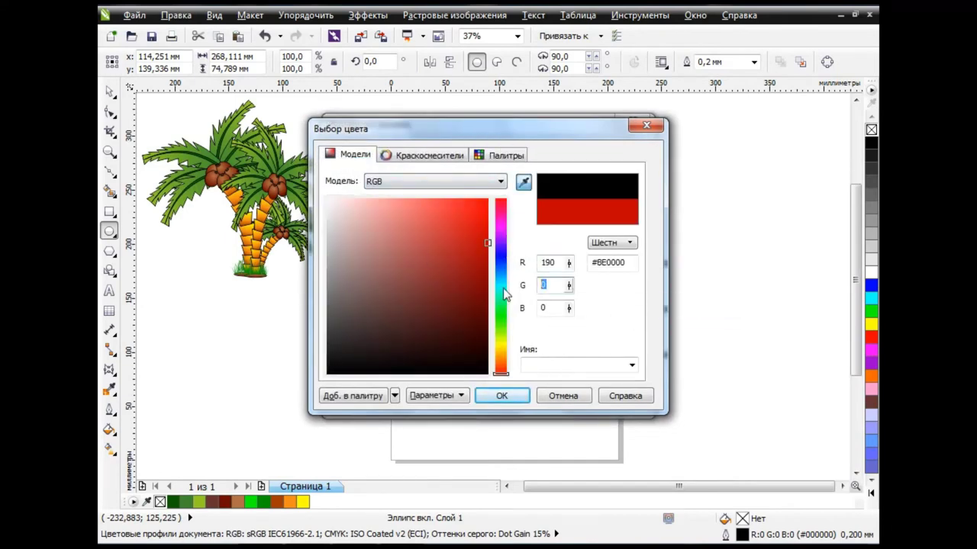
key(Tab)
click(501, 395)
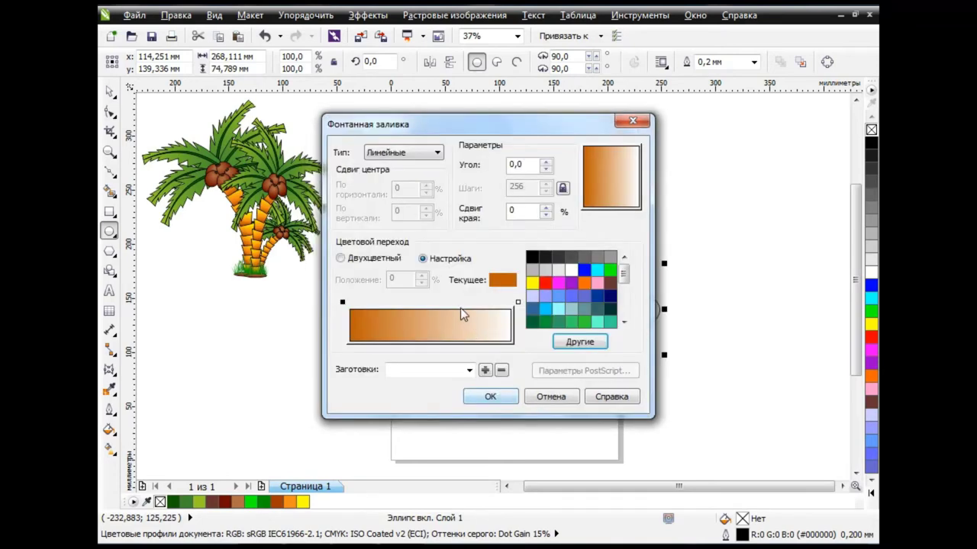
Add a light yellow gradient stop and apply the fill as a Radial gradient
double_click(458, 302)
click(531, 282)
click(579, 342)
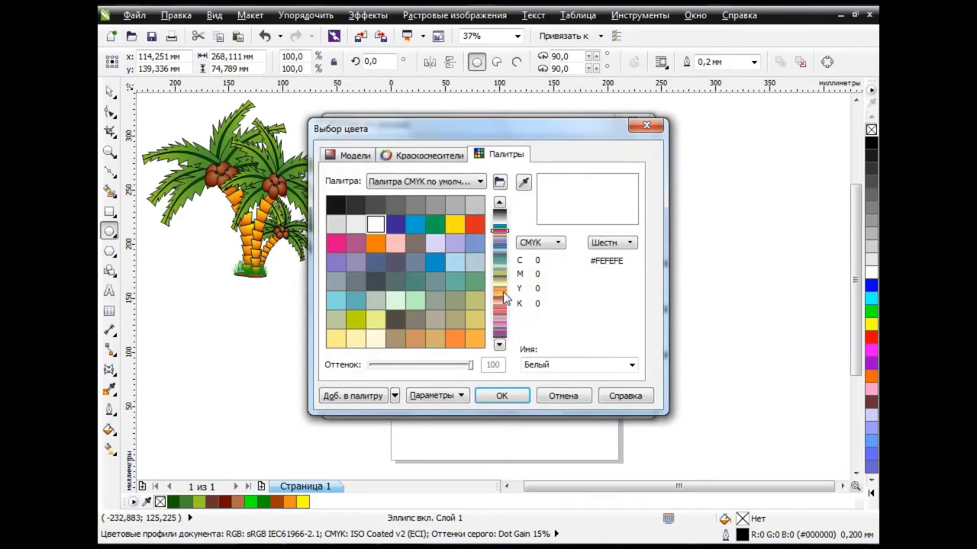
click(502, 351)
click(359, 203)
click(501, 395)
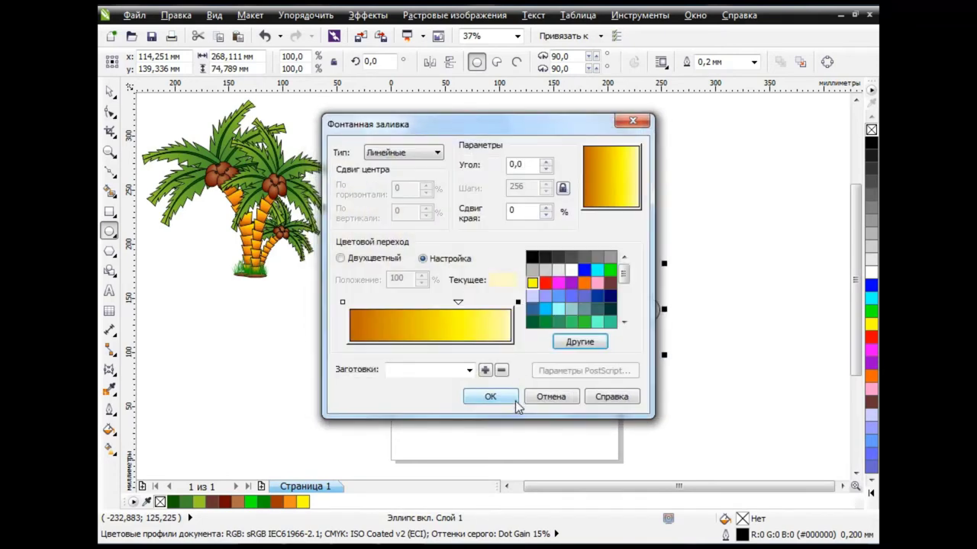
click(403, 151)
click(397, 166)
click(490, 396)
Shift the radial gradient's yellow highlight up toward the top and tighten its centre
key(g)
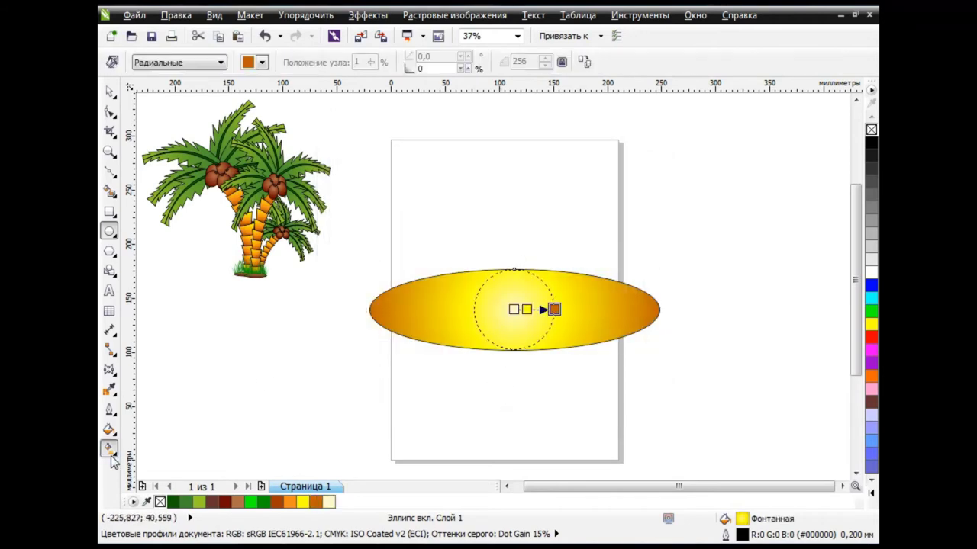
drag(514, 310, 496, 280)
mouse_move(554, 309)
mouse_down()
mouse_move(513, 305)
mouse_move(528, 310)
mouse_up()
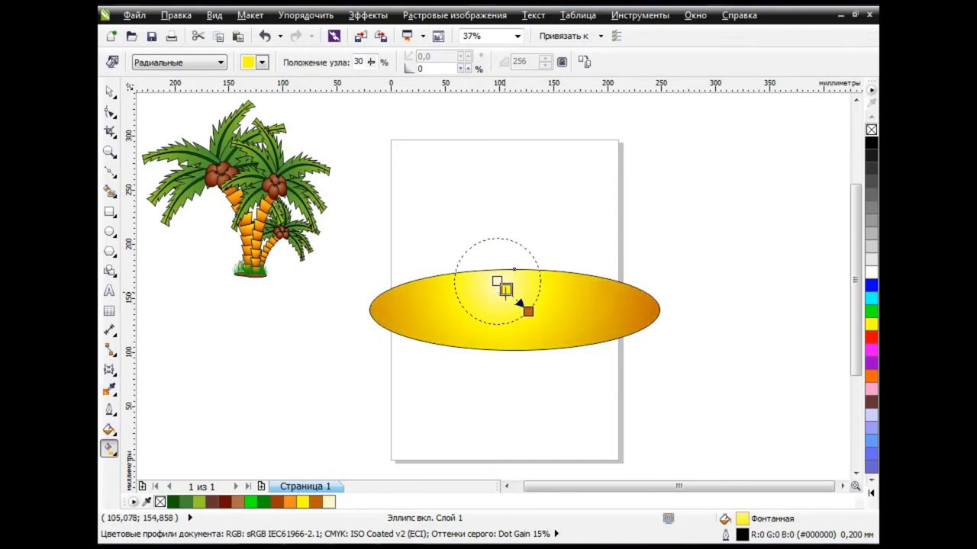
drag(497, 281, 478, 263)
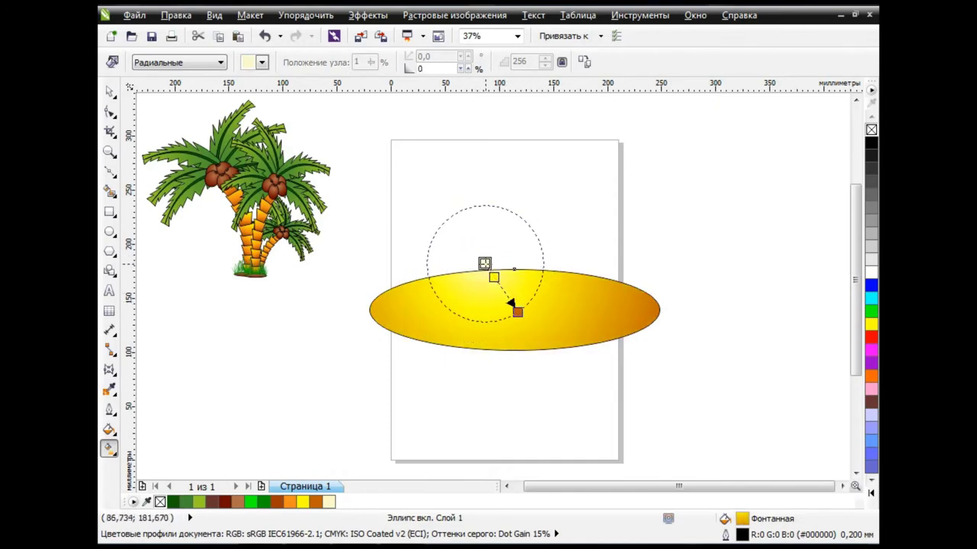
key(space)
click(416, 405)
Give the island ellipse the two-colour mineral fractal texture fill
key(Tab)
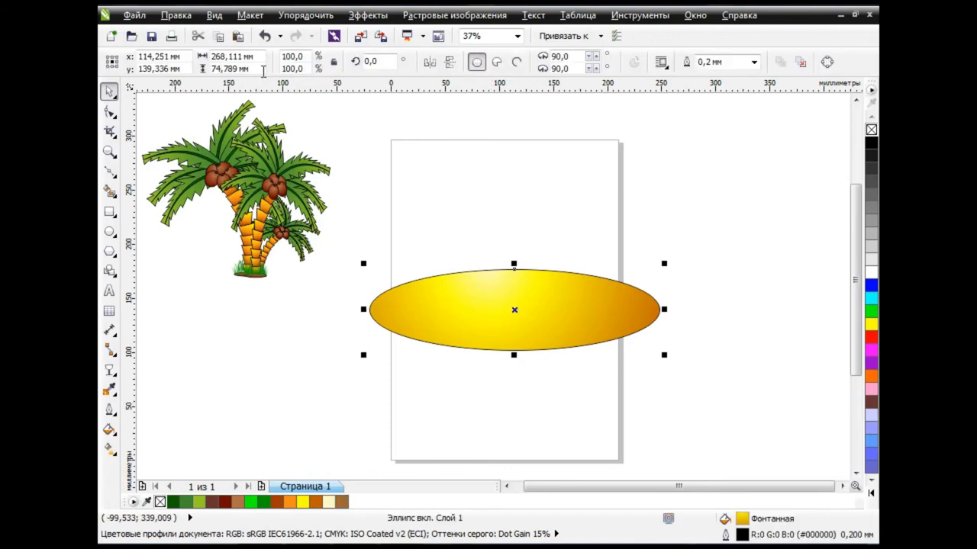
click(119, 419)
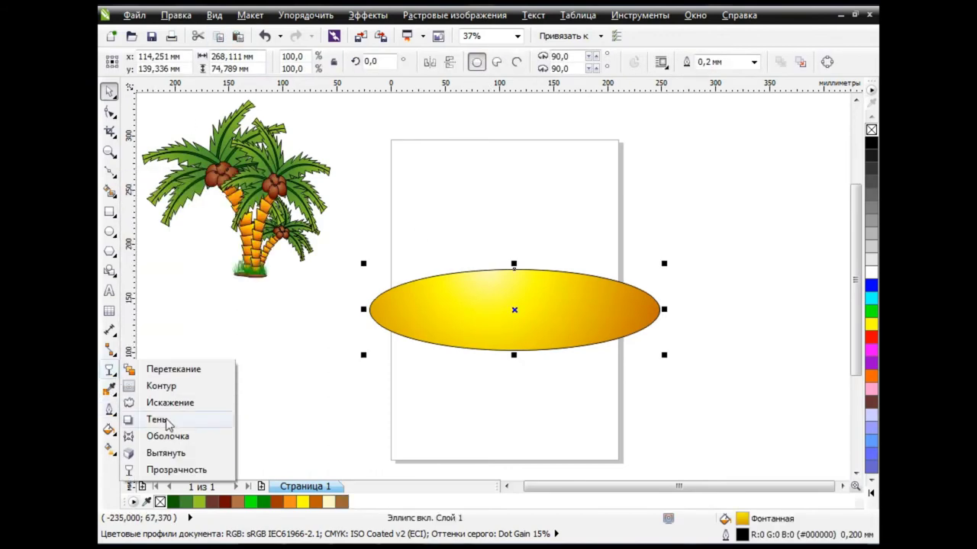
click(199, 372)
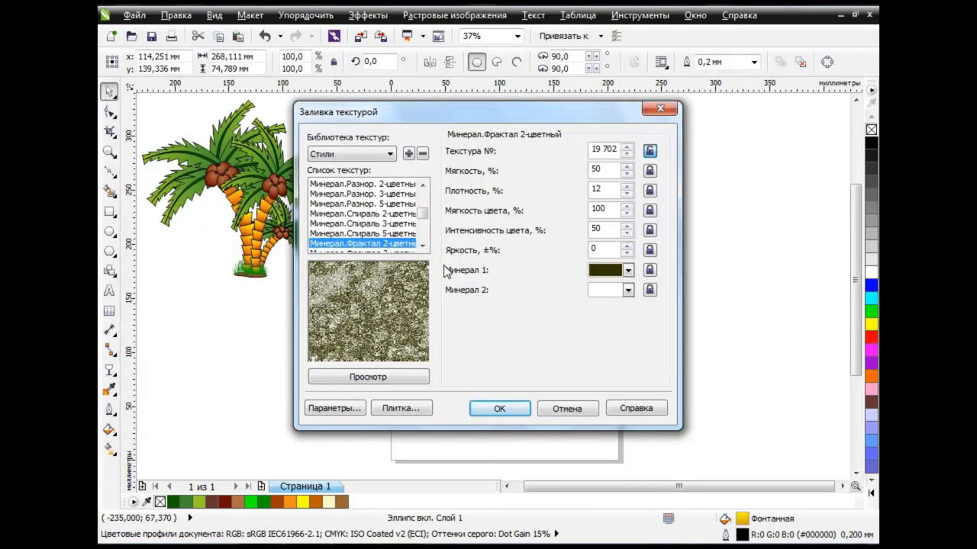
key(Down)
key(Up)
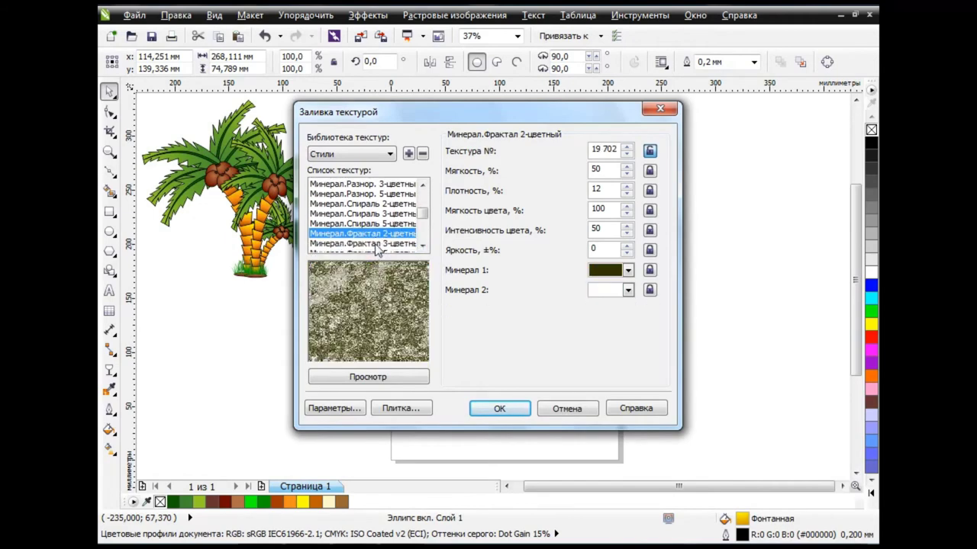
key(Up)
key(Down)
Colour the texture's two minerals yellow-orange and light yellow
click(628, 271)
click(657, 309)
click(628, 291)
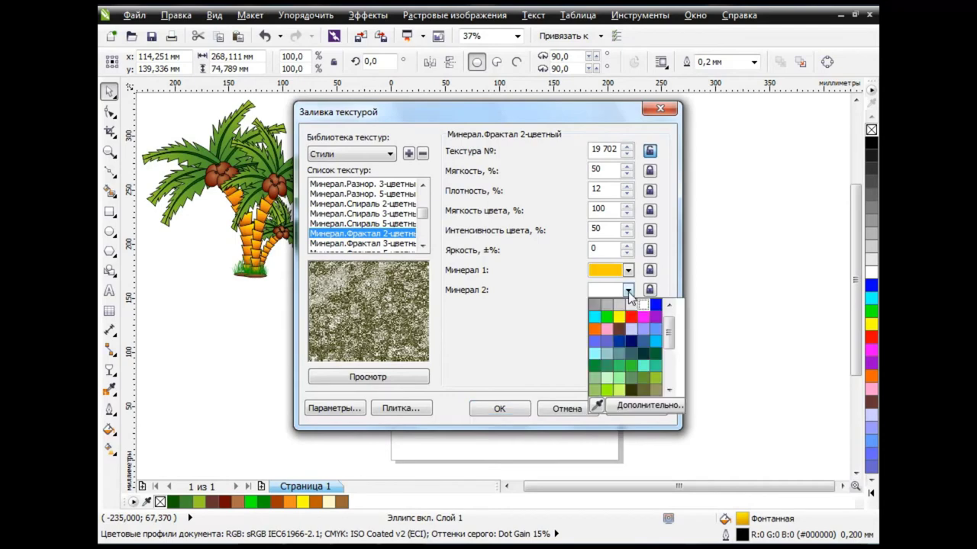
drag(670, 345, 670, 356)
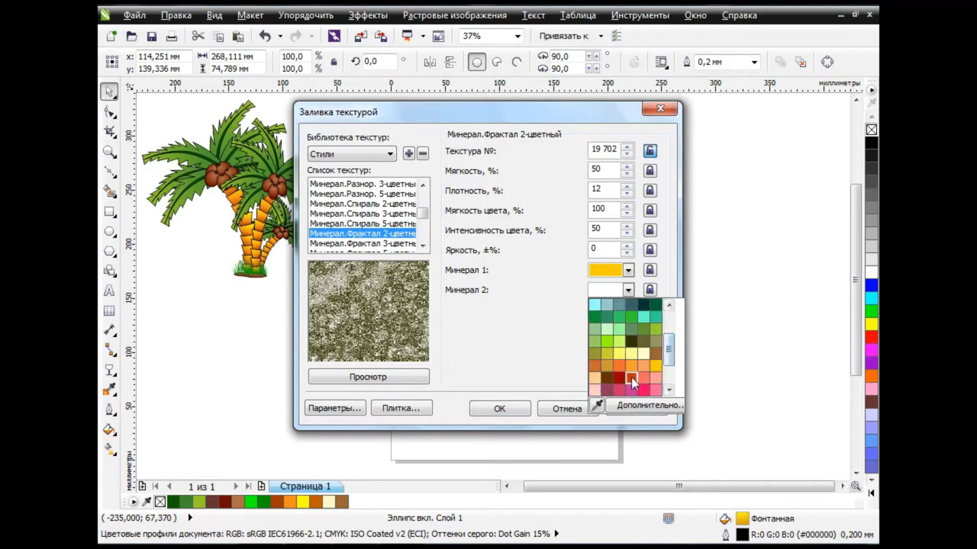
click(631, 377)
click(367, 376)
click(628, 291)
click(631, 354)
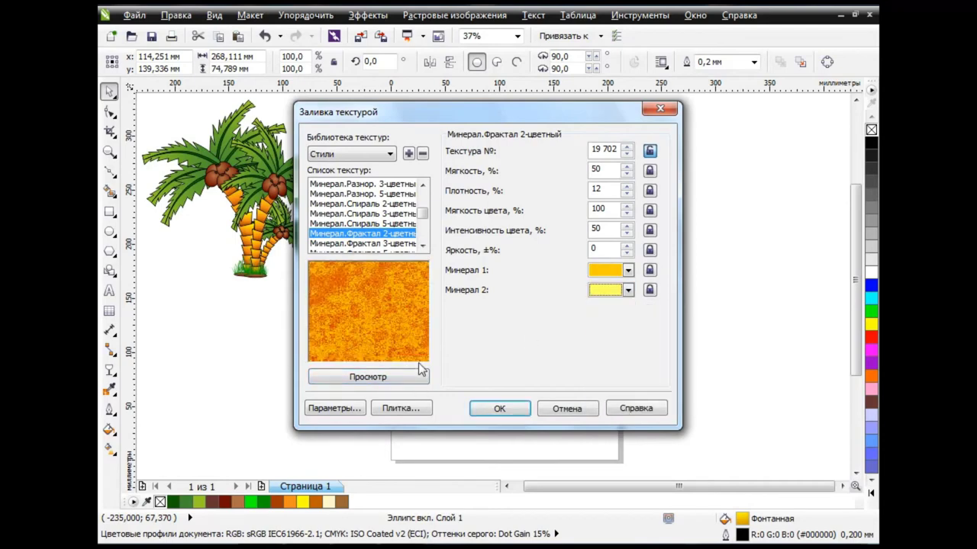
click(419, 372)
Change the first mineral colour to darker gold and apply the texture fill
click(628, 291)
click(628, 270)
drag(669, 336, 670, 349)
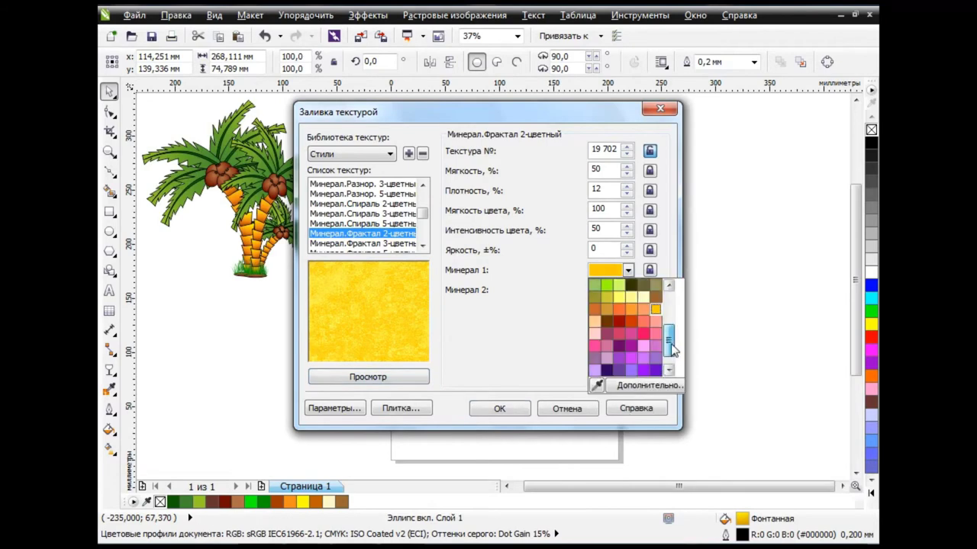
click(607, 323)
click(401, 374)
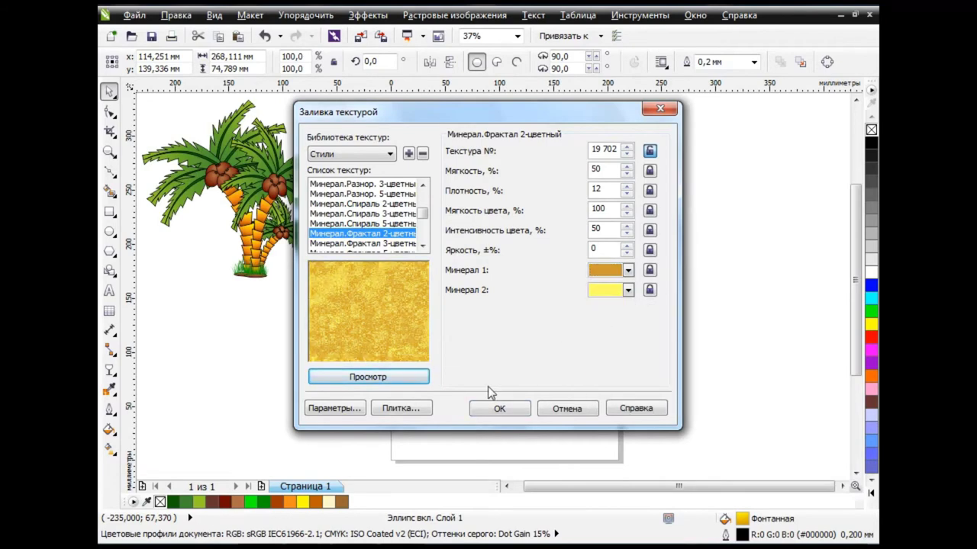
click(499, 408)
Make the textured ellipse uniformly transparent at about 65%
click(109, 369)
click(145, 466)
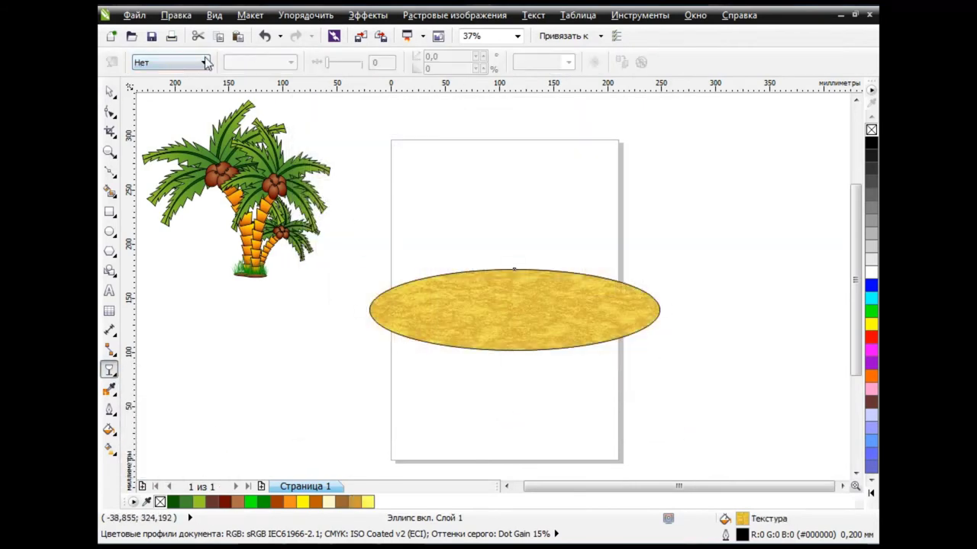
click(204, 63)
click(186, 88)
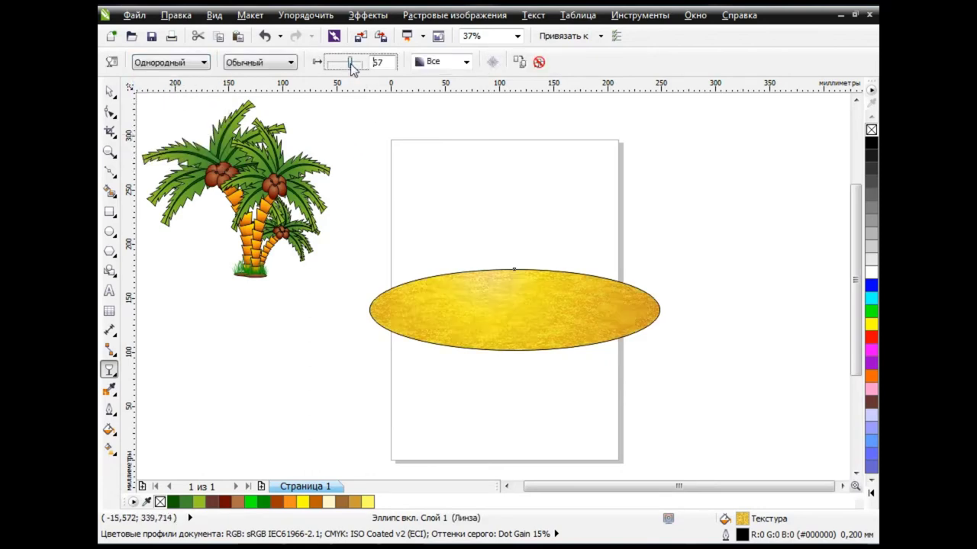
drag(344, 63, 353, 63)
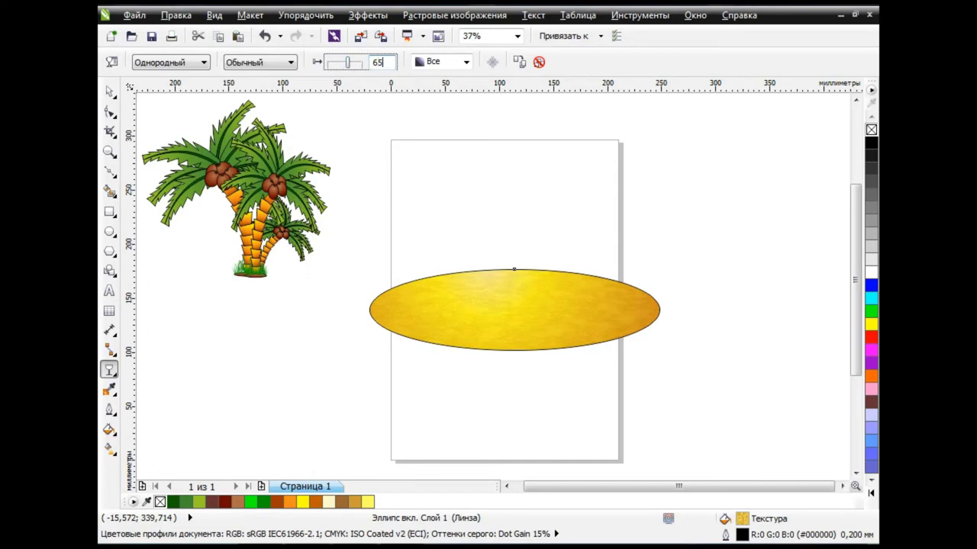
click(109, 91)
drag(349, 220, 762, 408)
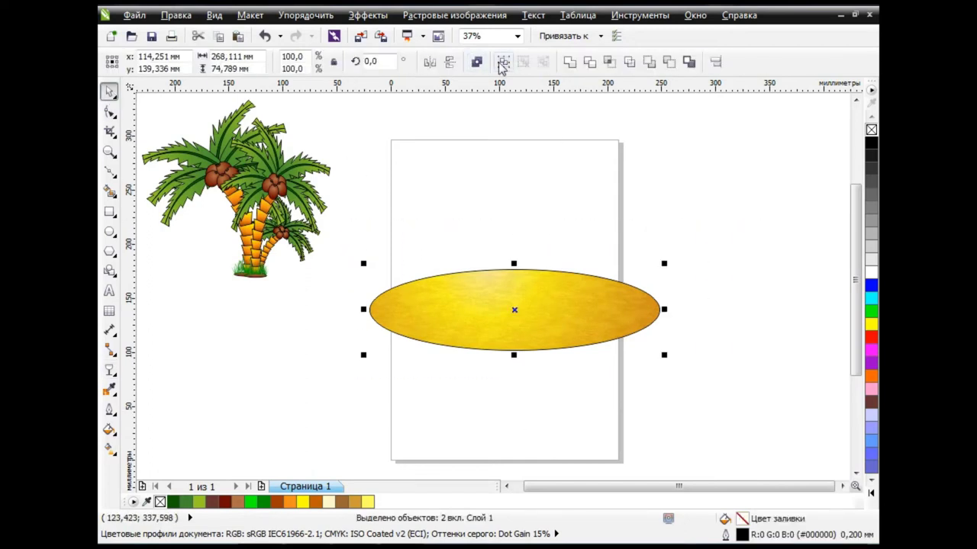
click(716, 305)
Draw a wide rectangle from the island's middle downward and mirror a copy above it
key(F6)
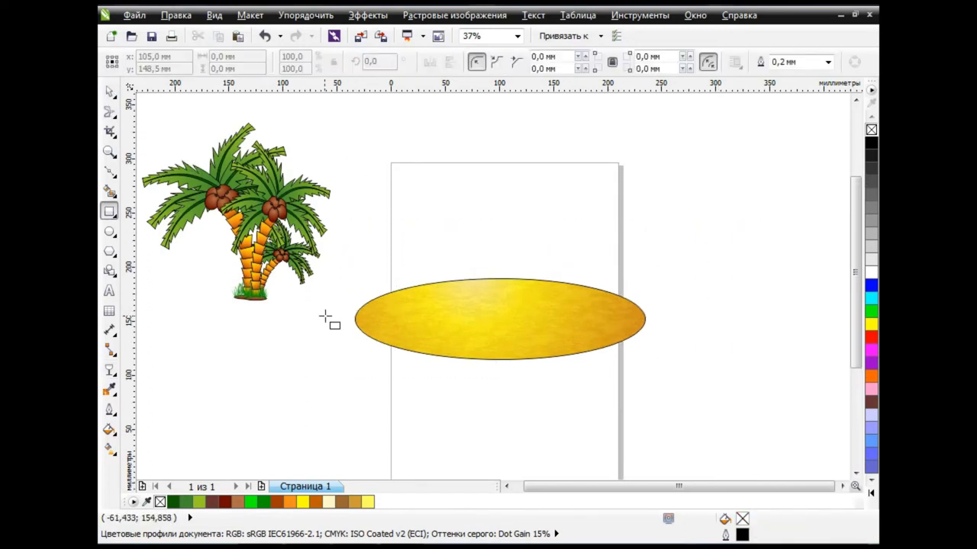
drag(325, 316, 680, 440)
key(space)
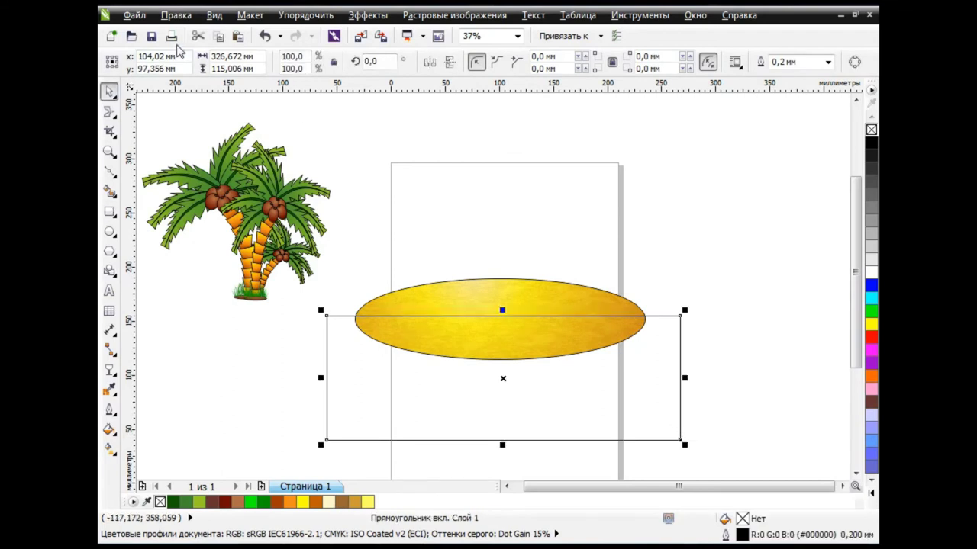
drag(502, 444, 494, 107)
Smudge the lower rectangle's top edge into waves and nudge it slightly lower
click(652, 369)
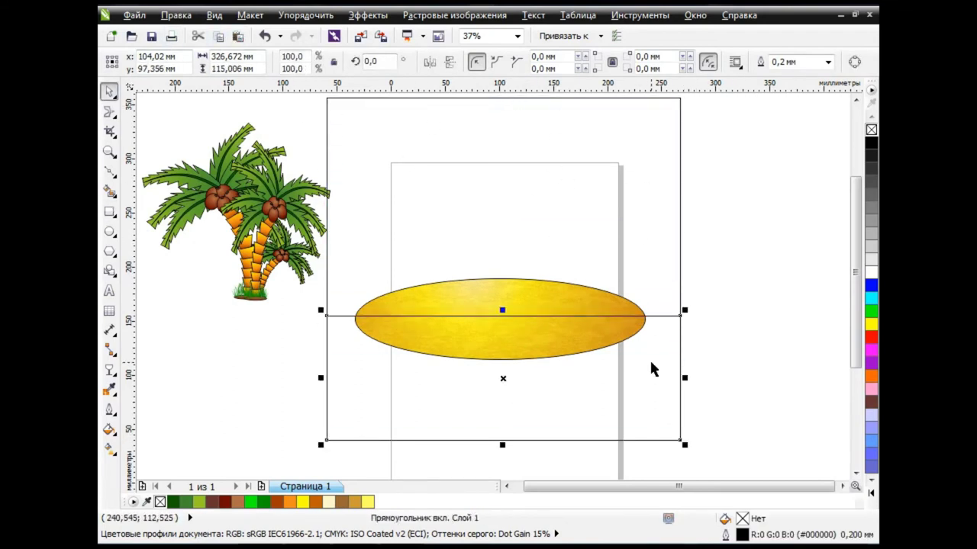
click(110, 112)
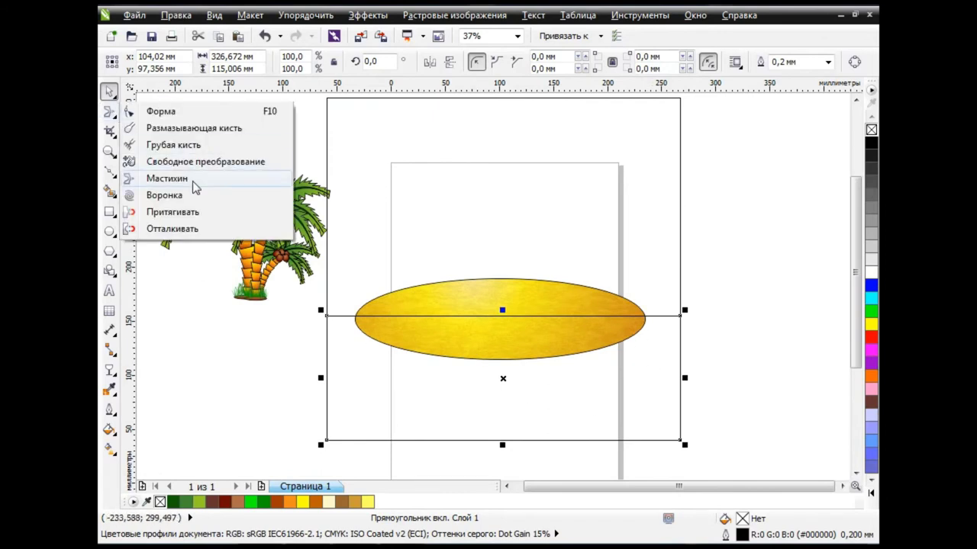
click(193, 182)
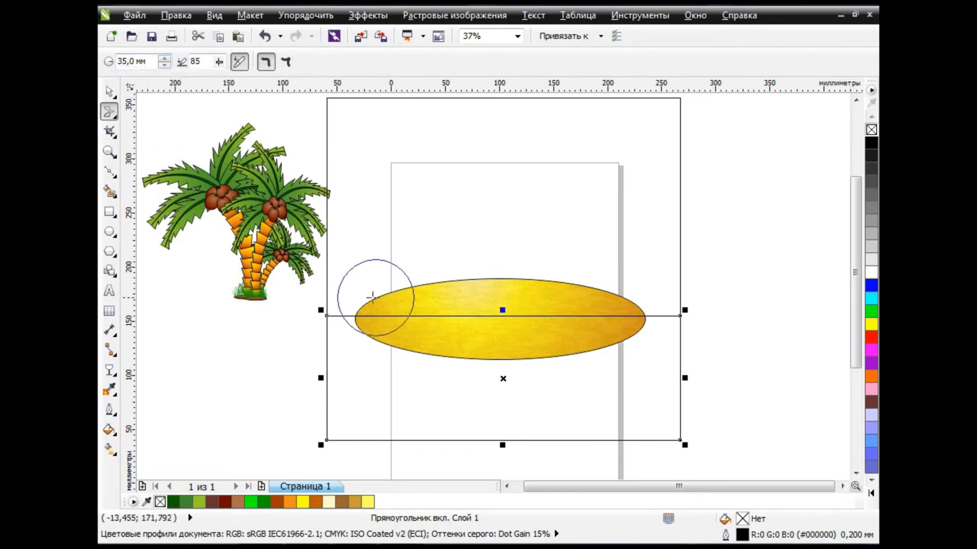
mouse_move(377, 313)
mouse_down()
mouse_move(451, 326)
mouse_move(545, 305)
mouse_move(562, 323)
mouse_move(642, 313)
mouse_move(646, 349)
mouse_up()
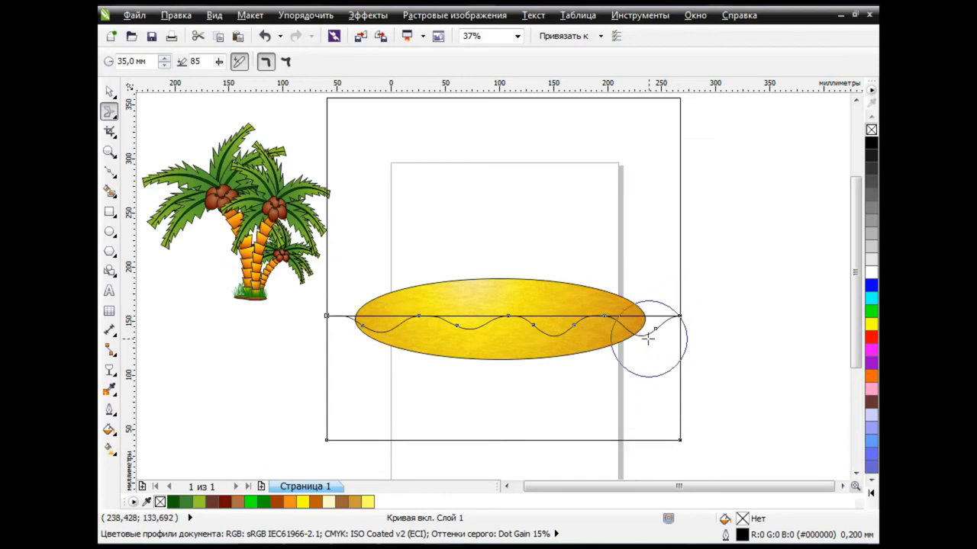
key(space)
key(space)
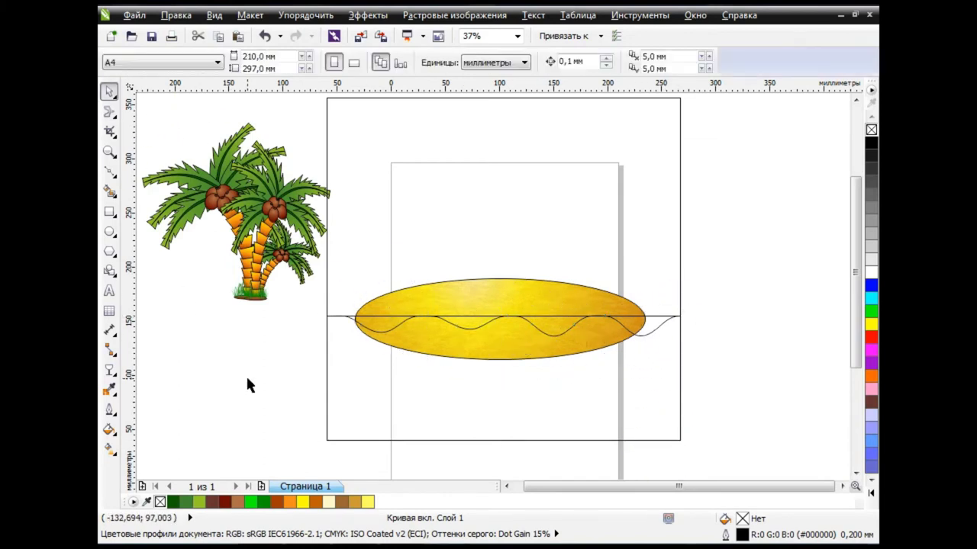
key(space)
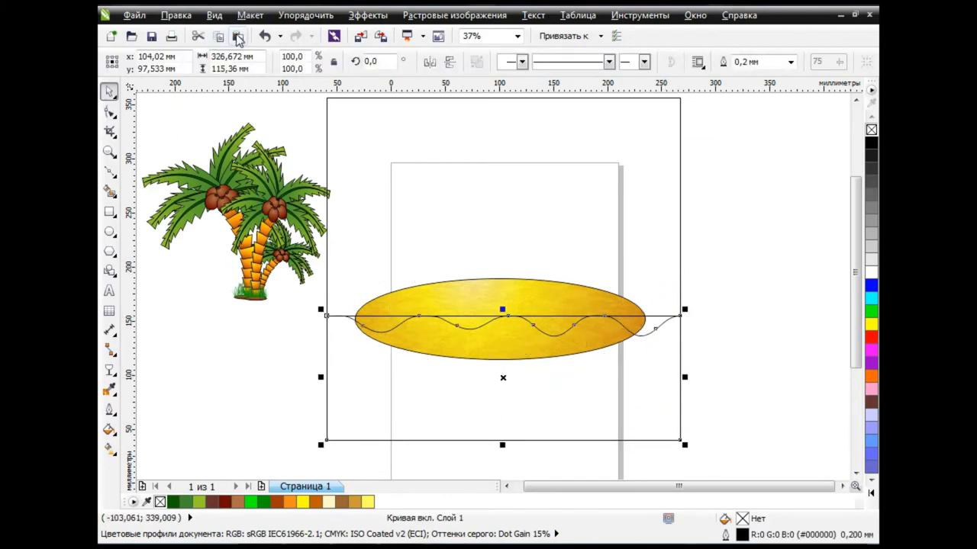
drag(503, 378, 503, 383)
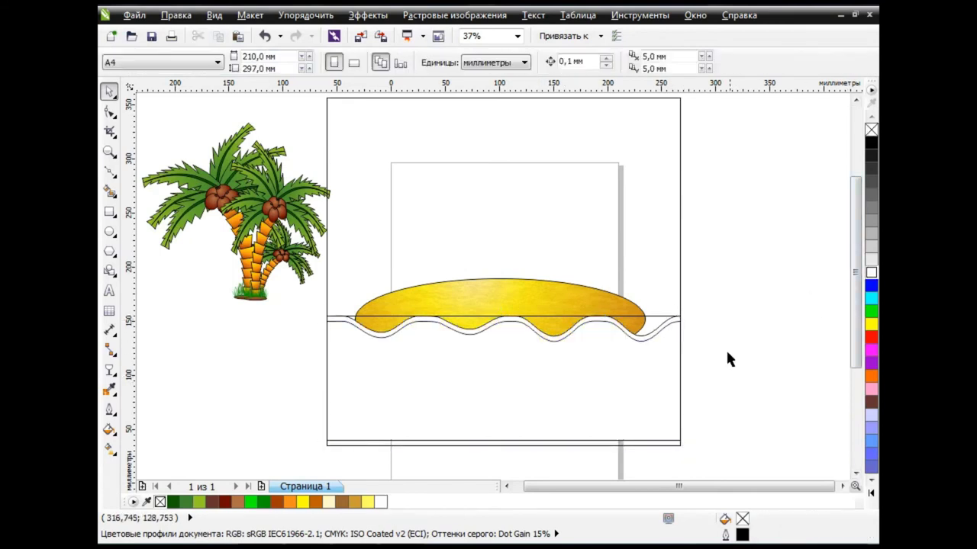
Fill the sea shape with a sky-blue to light-cyan custom gradient
click(111, 432)
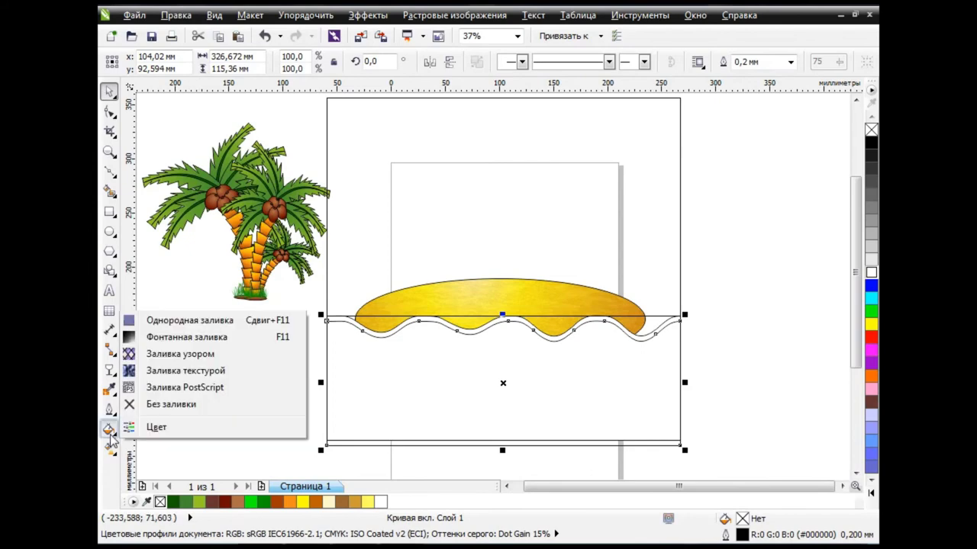
click(167, 334)
click(422, 259)
click(545, 308)
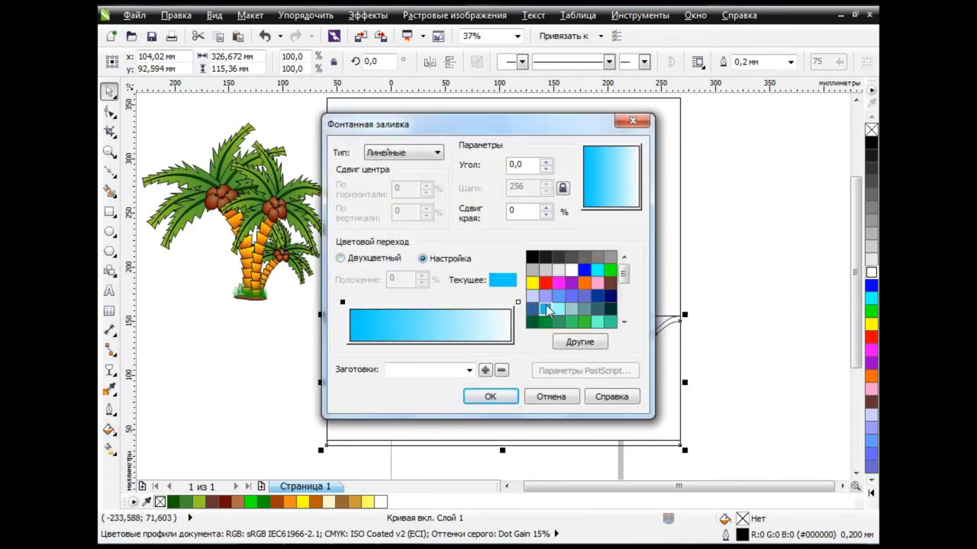
click(518, 303)
click(557, 308)
click(490, 396)
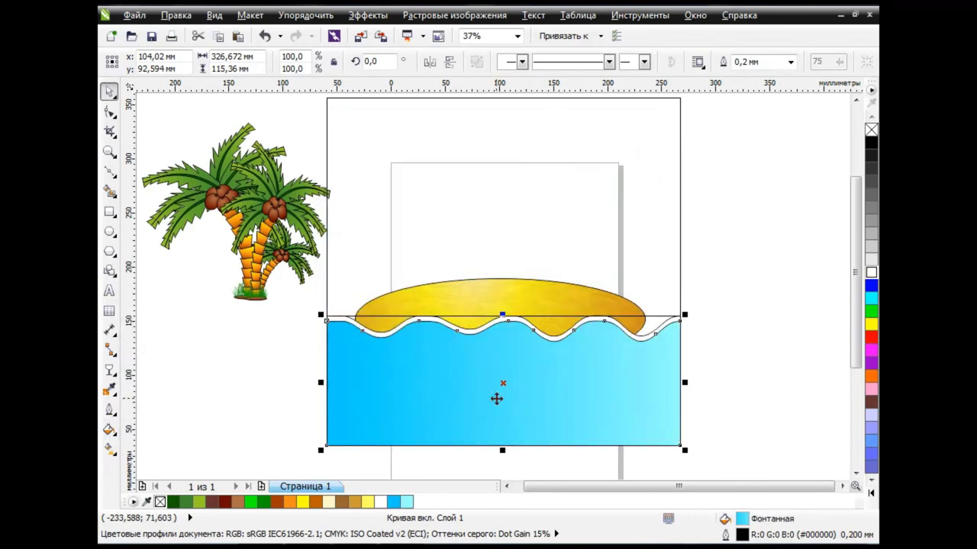
Reorient the sea gradient to run from the wave top to the bottom edge
click(112, 450)
drag(375, 384, 478, 330)
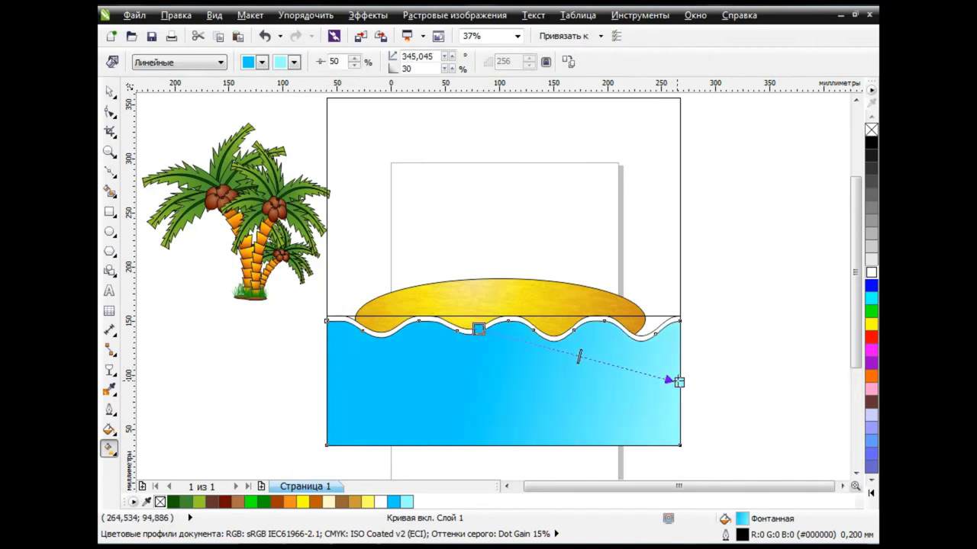
drag(678, 382, 580, 453)
mouse_move(478, 330)
mouse_down()
mouse_move(506, 353)
mouse_move(537, 342)
mouse_move(529, 354)
mouse_up()
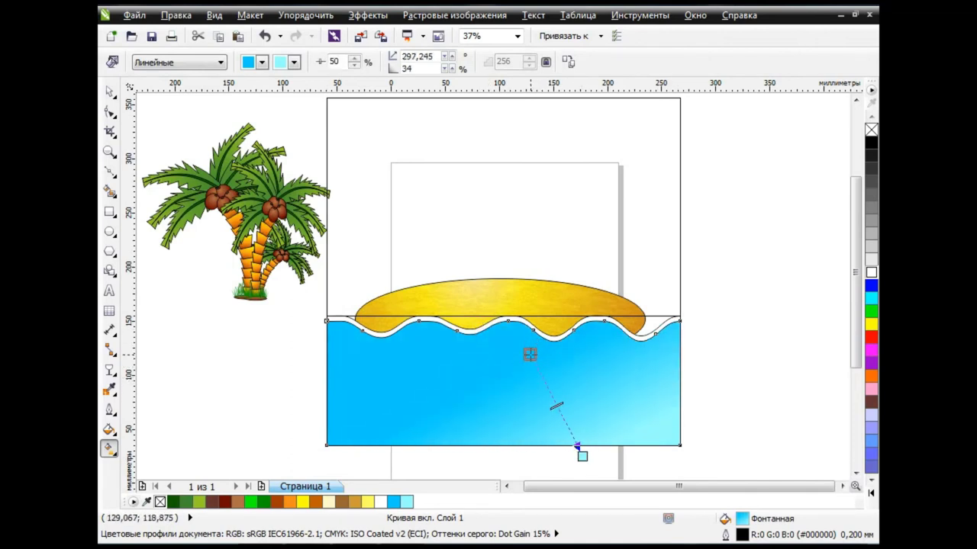
click(111, 94)
click(227, 330)
Draw a small Bezier wave stroke on the sea and bend it into a curve
click(110, 171)
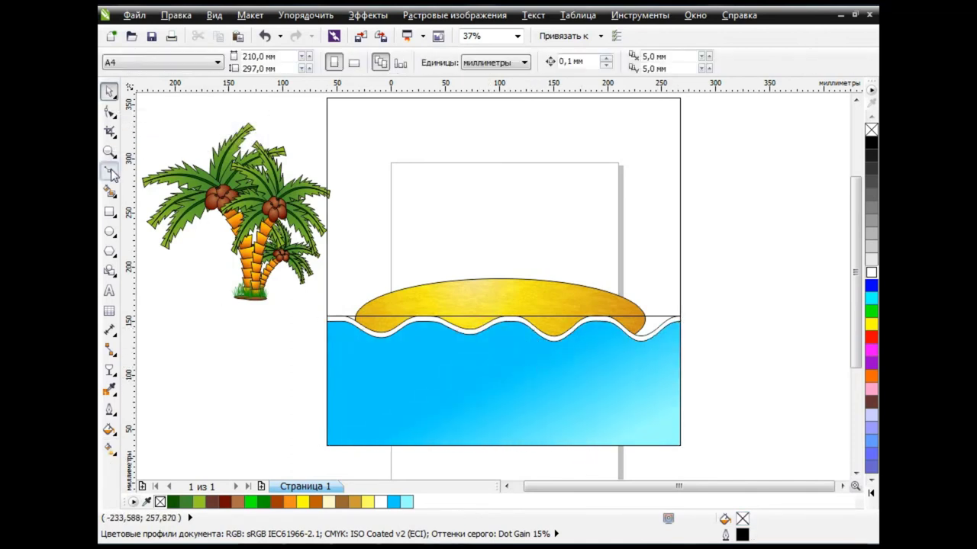
click(145, 203)
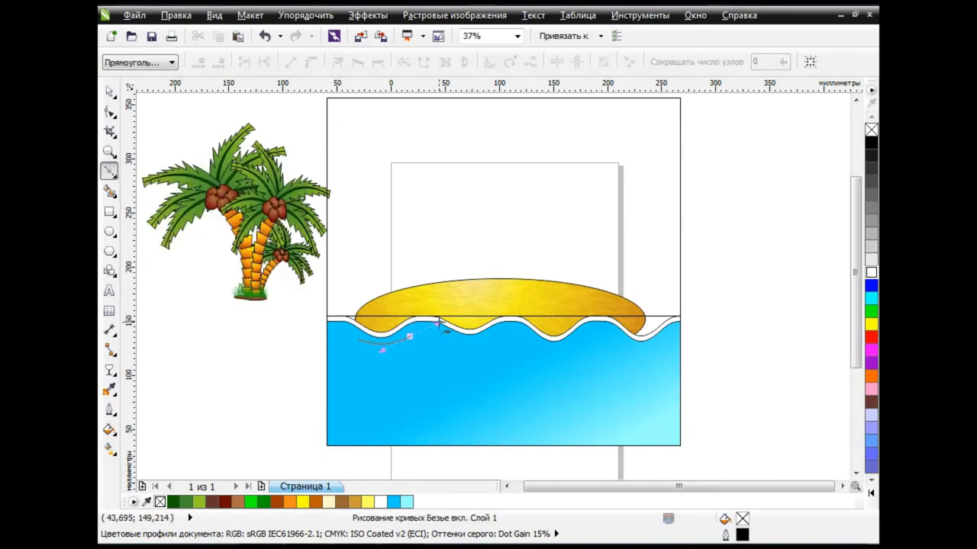
click(357, 341)
click(358, 345)
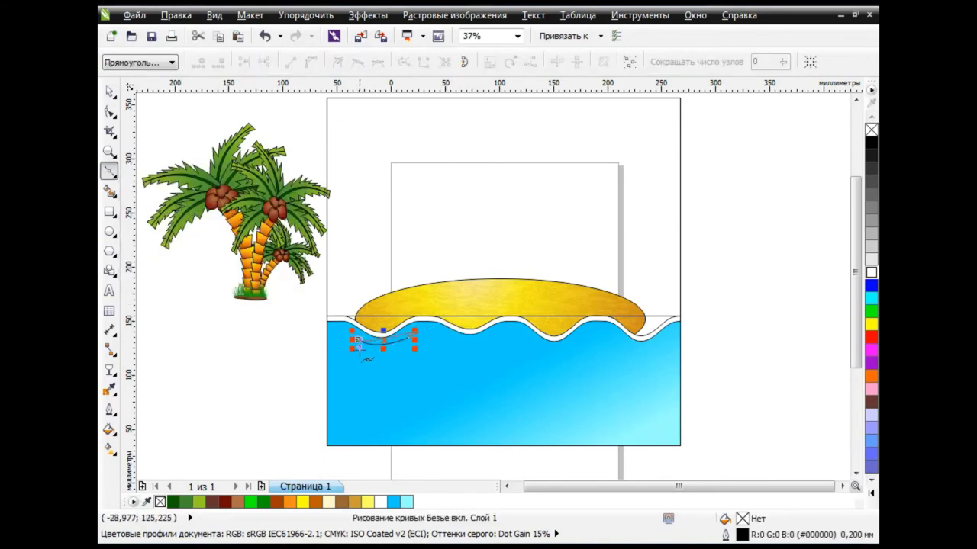
click(109, 111)
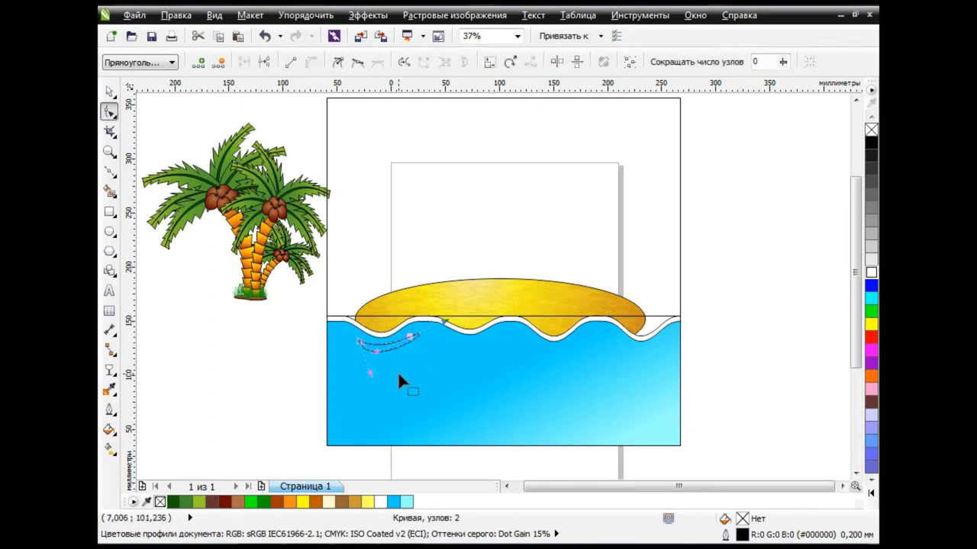
mouse_move(408, 333)
mouse_down()
mouse_move(382, 364)
mouse_move(384, 348)
mouse_move(408, 330)
mouse_up()
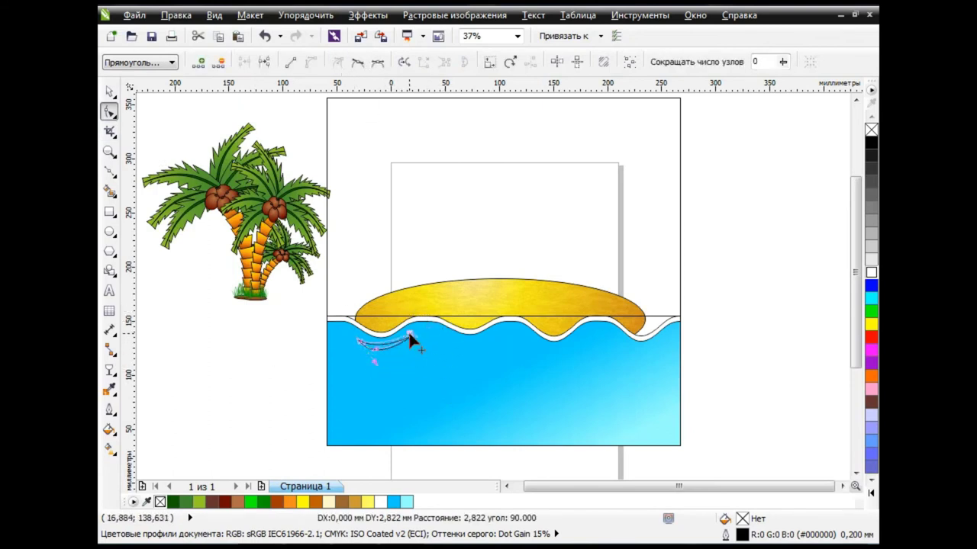
click(110, 91)
click(244, 370)
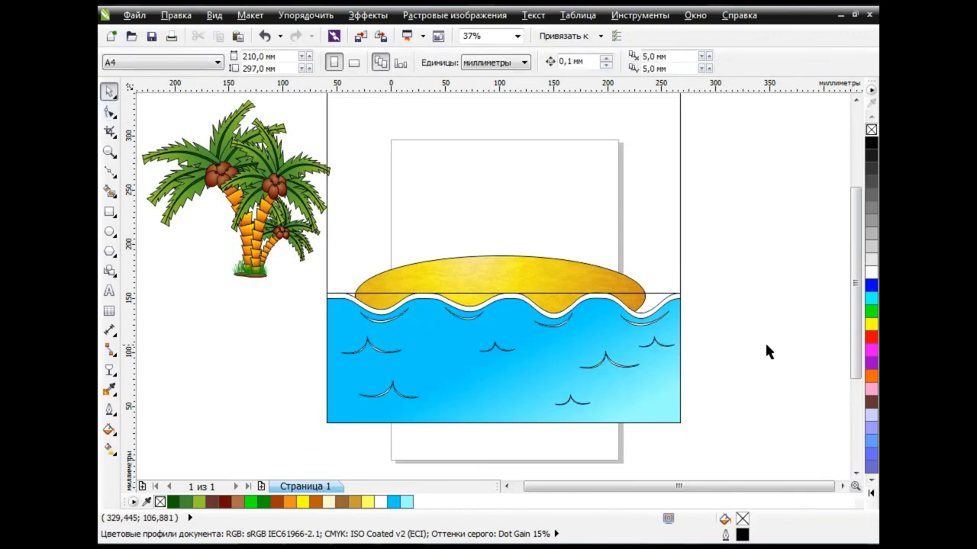
scroll(768, 349, up, 1)
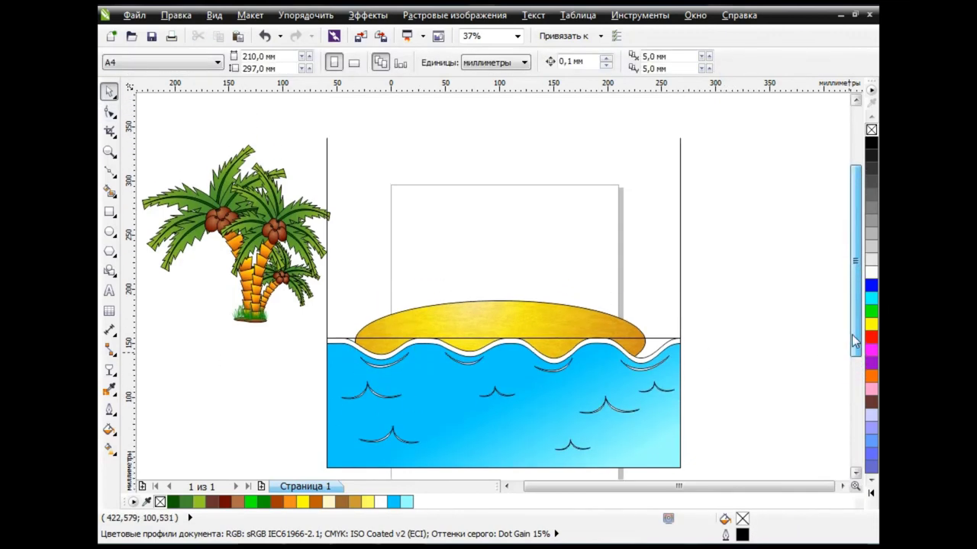
Stretch the sky rectangle to the wave line and set a custom blue gradient start colour
click(652, 194)
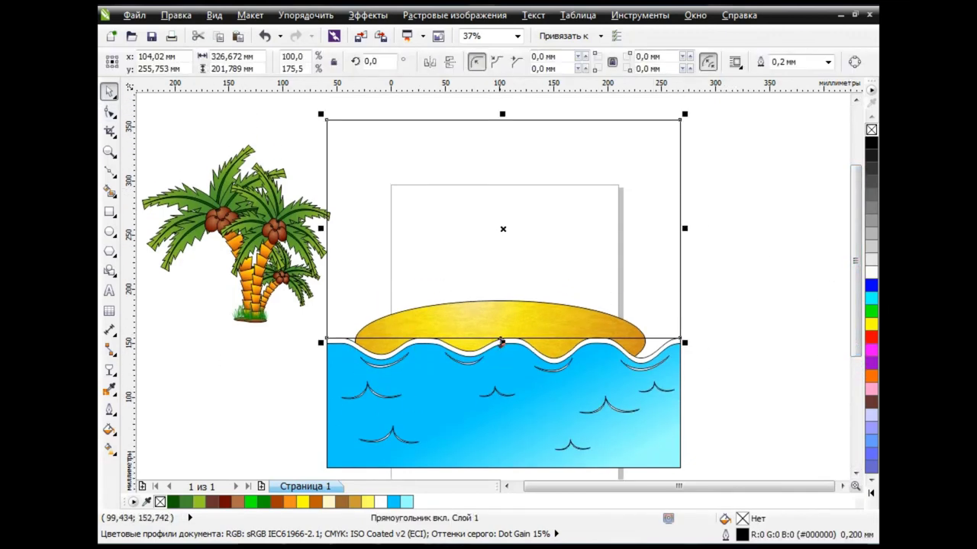
mouse_move(503, 339)
mouse_down()
mouse_move(503, 368)
mouse_move(503, 343)
mouse_up()
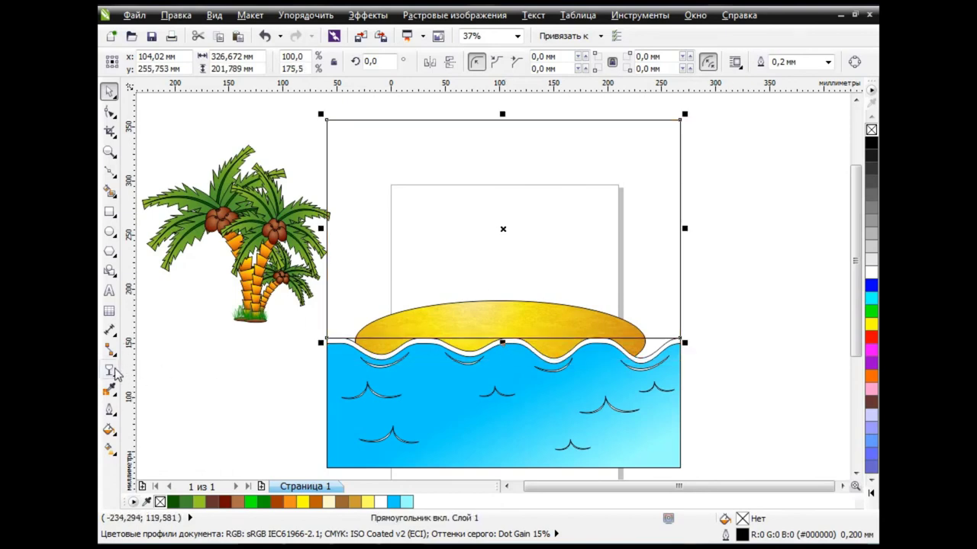
click(109, 429)
click(205, 335)
click(423, 258)
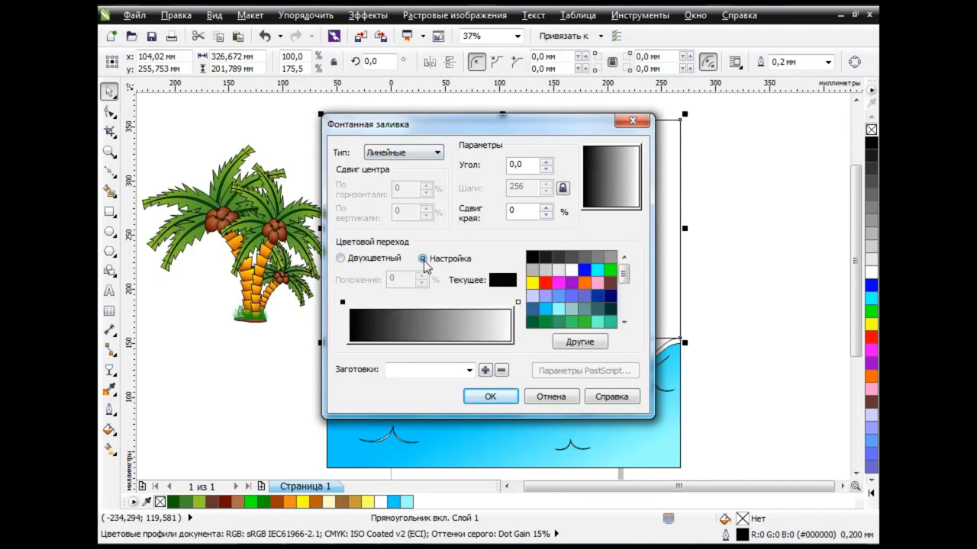
click(576, 343)
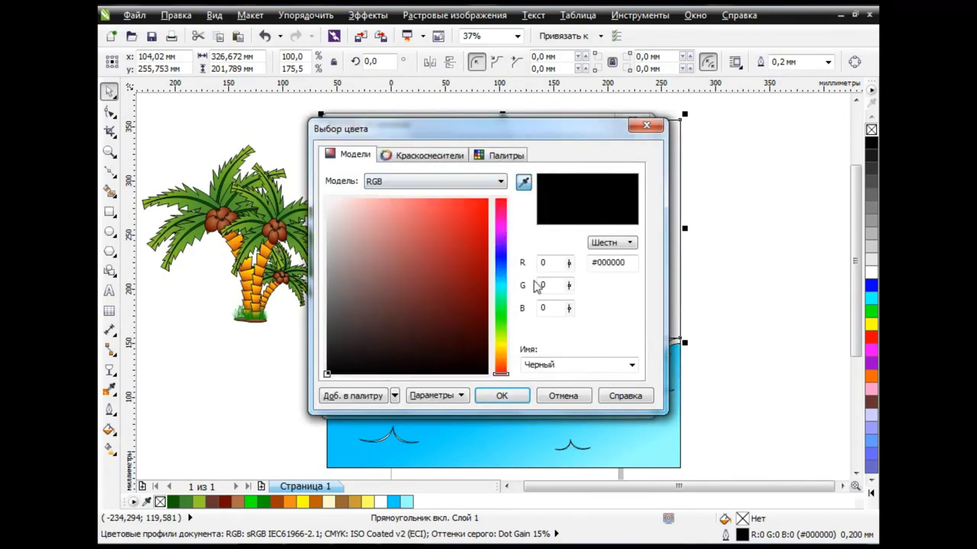
text(80)
double_click(543, 286)
text(175)
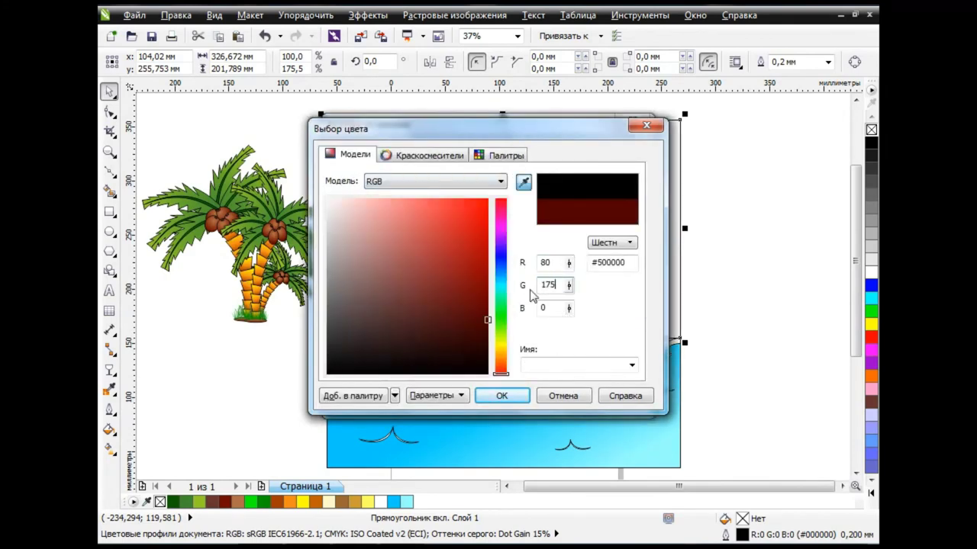
key(Tab)
text(230)
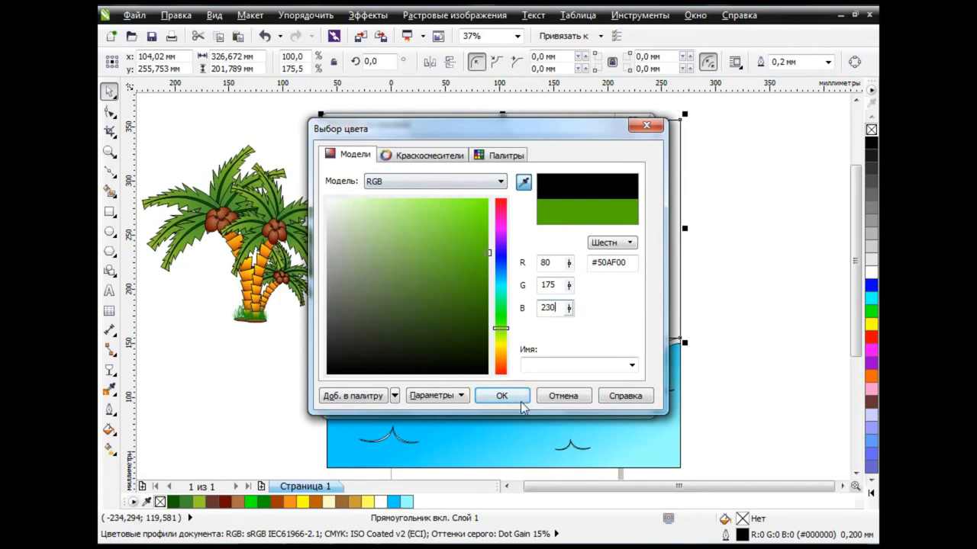
click(501, 395)
Set the gradient's end to a grey RGB colour and apply the blue-to-grey fill to the sky
click(580, 343)
click(348, 154)
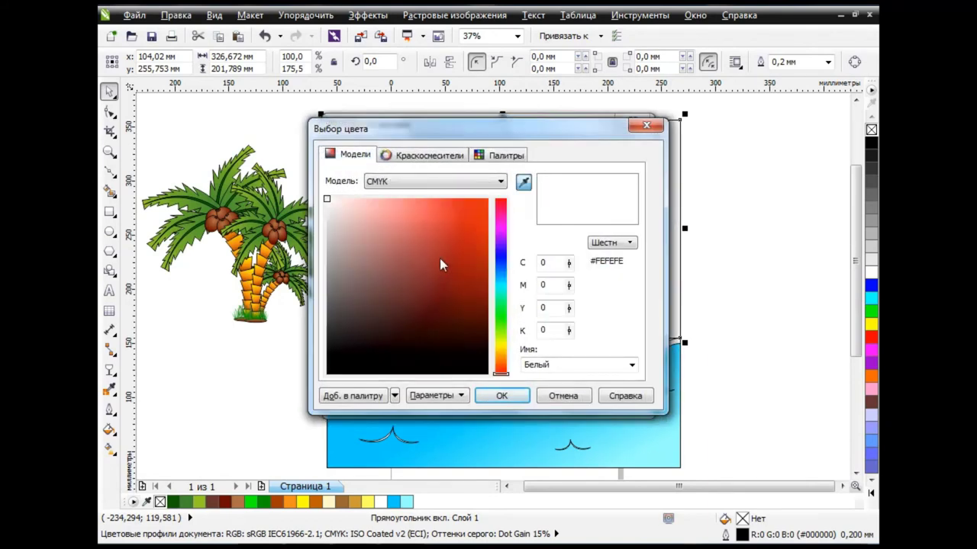
click(457, 182)
click(396, 216)
text(185)
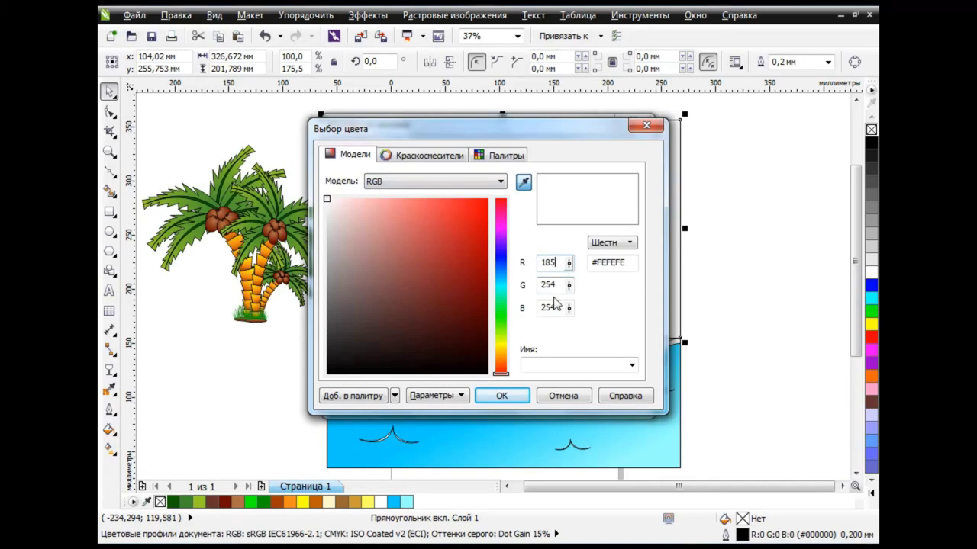
key(Tab)
text(1)
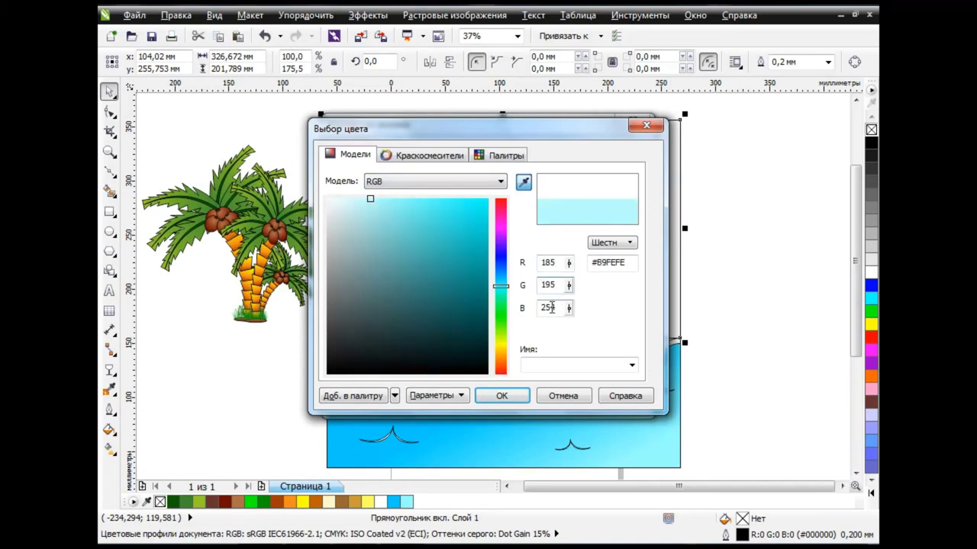
key(Tab)
text(61)
click(502, 395)
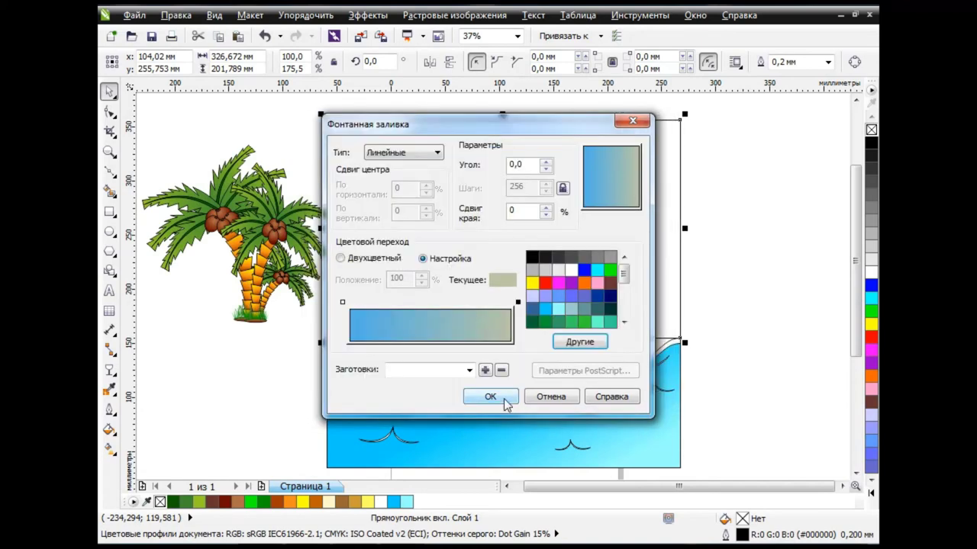
click(503, 398)
Make the sky gradient radial, centred at the horizon and reaching the sky top
click(110, 449)
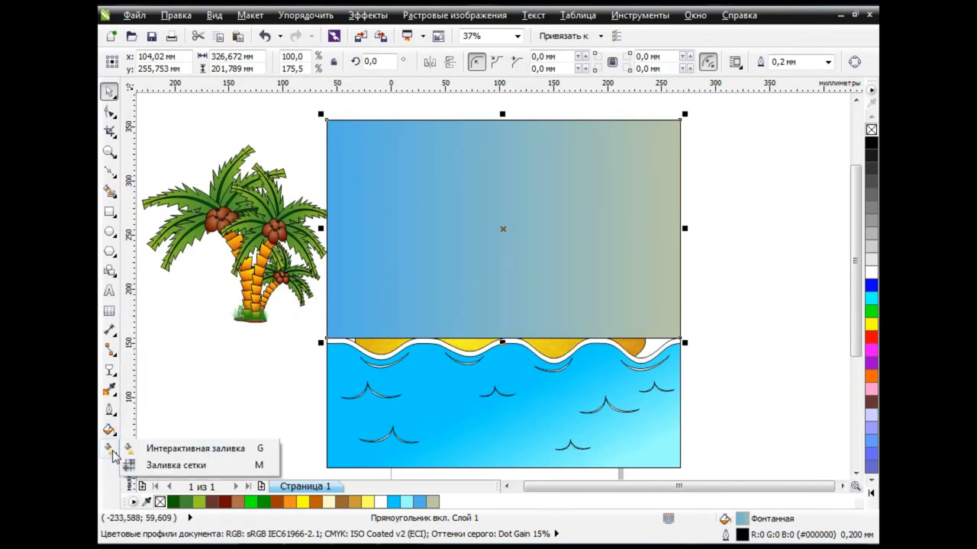
click(183, 444)
click(191, 62)
click(197, 106)
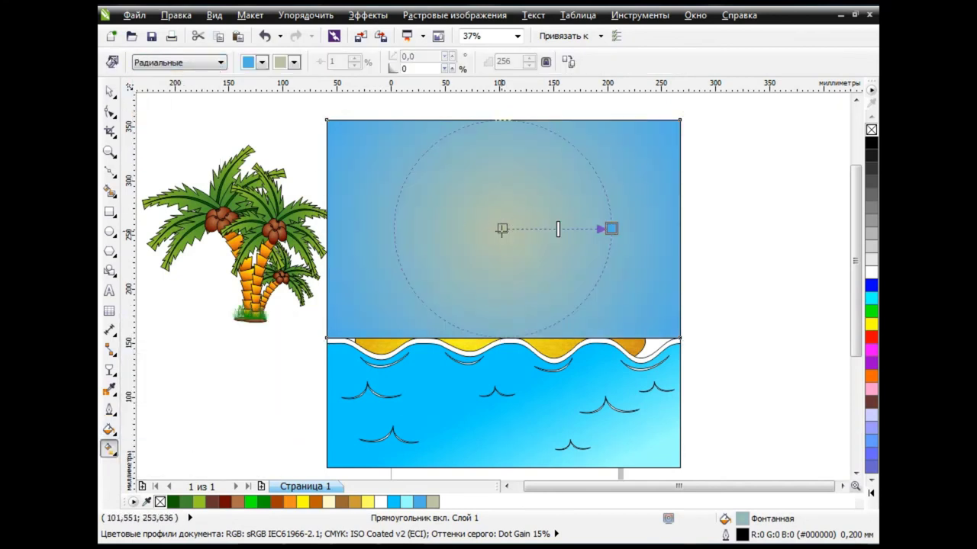
drag(502, 229, 499, 338)
drag(608, 228, 500, 101)
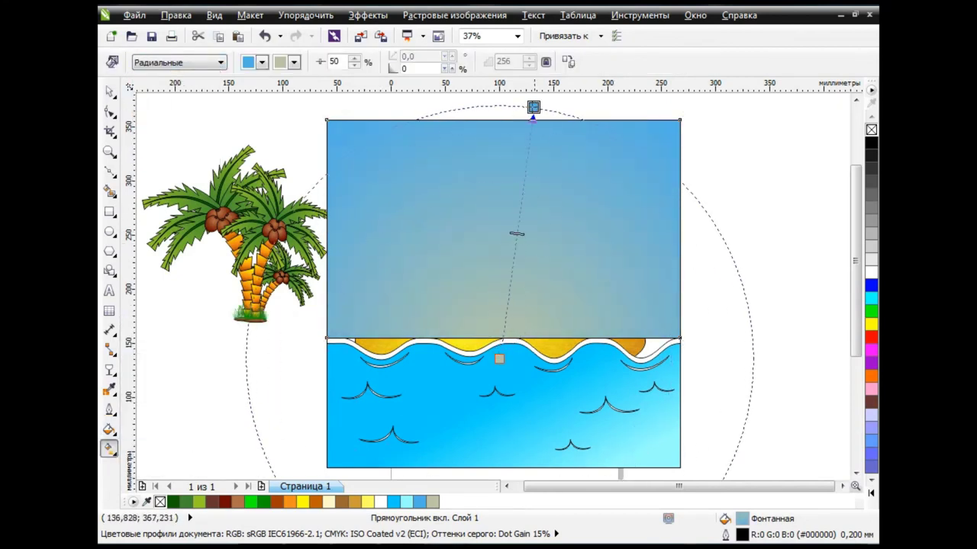
click(758, 243)
Send the sky behind the island and stretch the island to the sky's left and right edges
key(space)
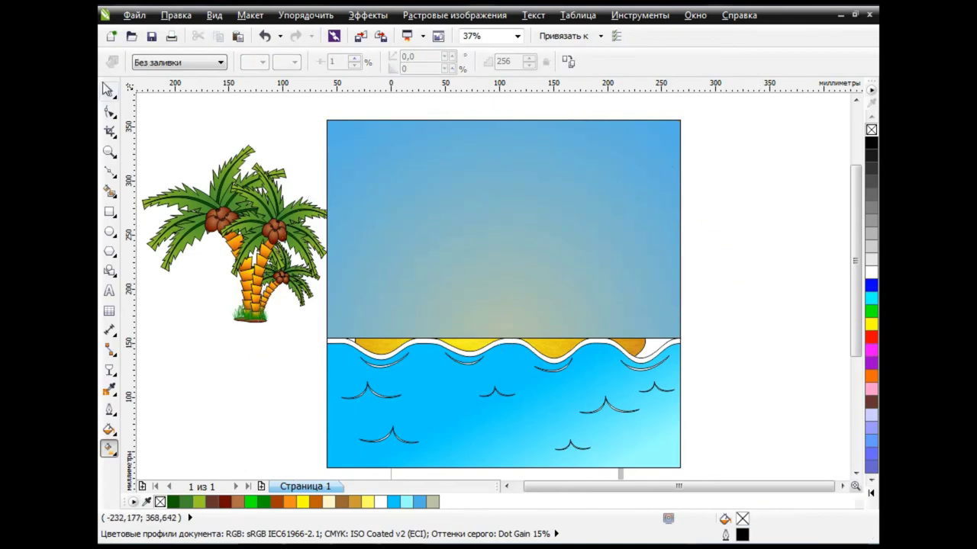
click(661, 260)
key(shift+Page_Down)
click(751, 277)
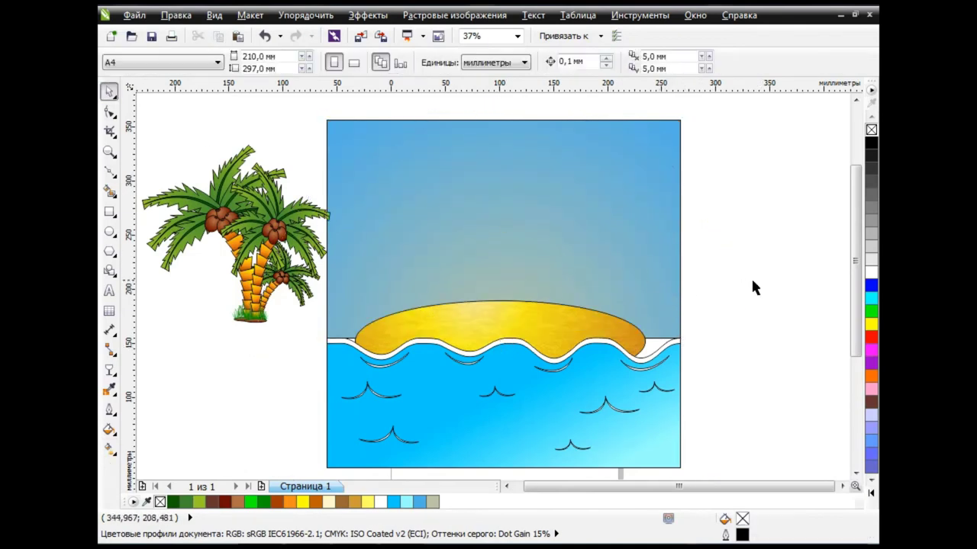
click(647, 341)
drag(648, 341, 681, 340)
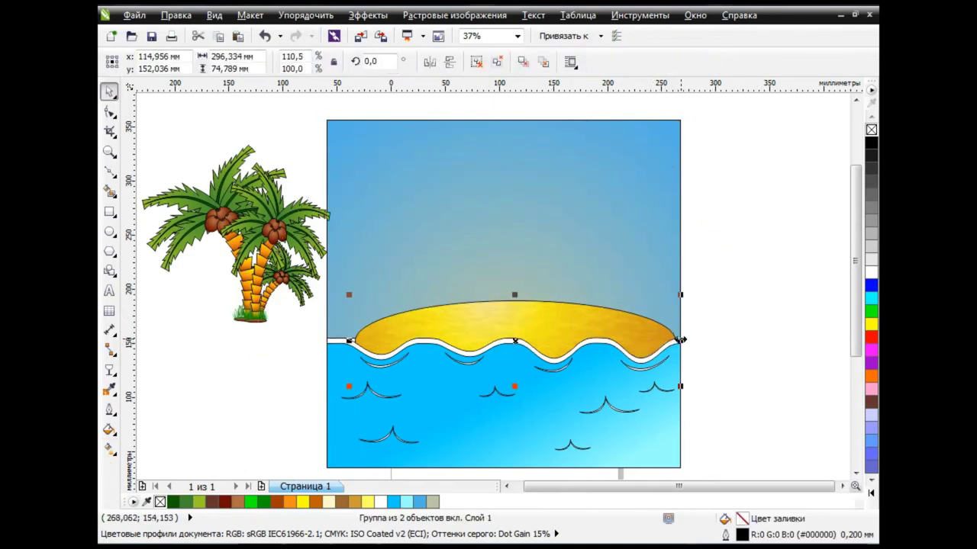
drag(349, 341, 326, 341)
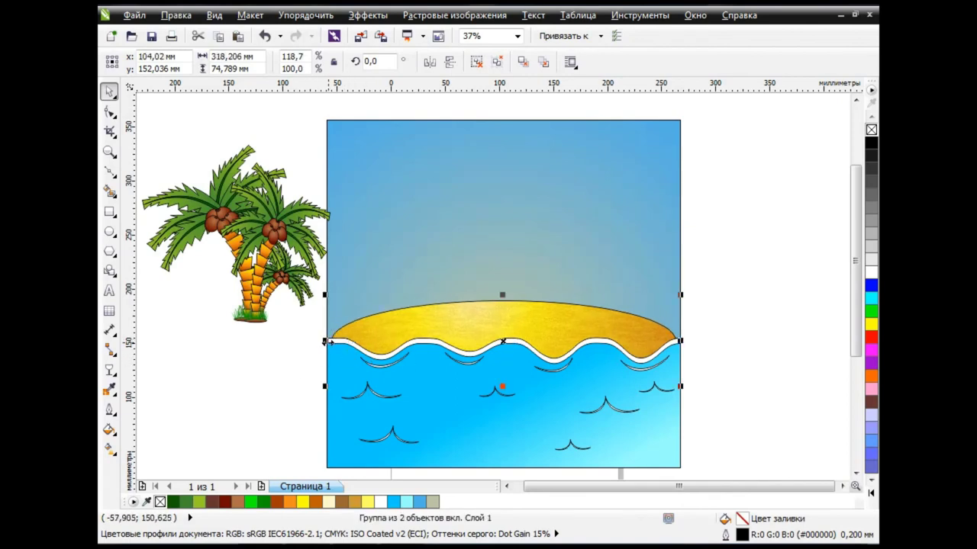
click(721, 332)
key(F7)
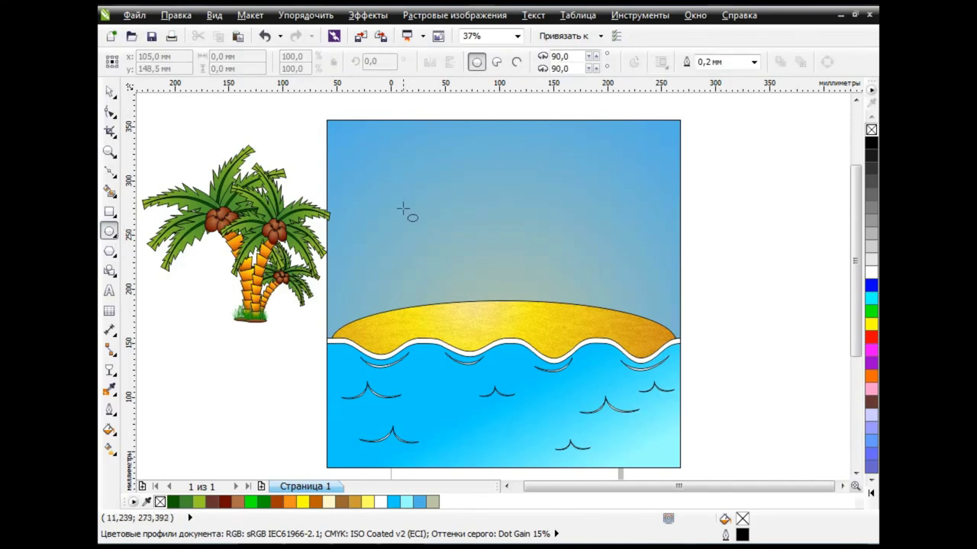
Draw a large circle centred over the island and give it a radial custom gradient
drag(396, 200, 636, 326)
drag(516, 320, 501, 319)
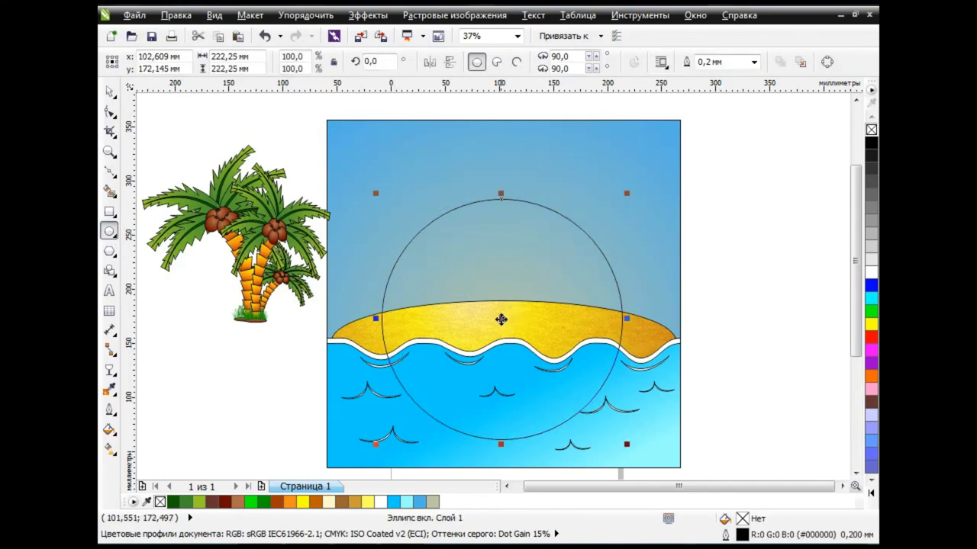
click(109, 429)
click(152, 333)
click(402, 152)
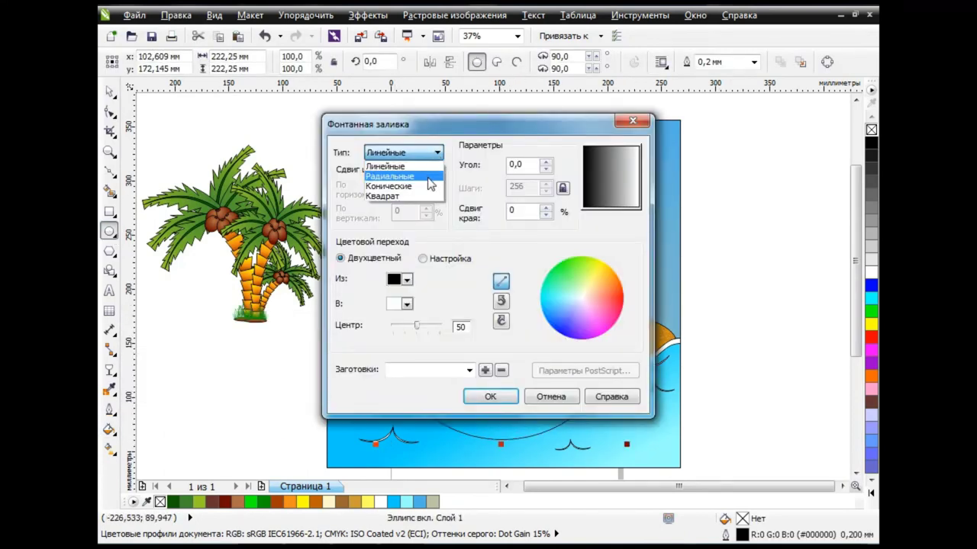
click(396, 172)
click(422, 258)
click(366, 259)
click(407, 279)
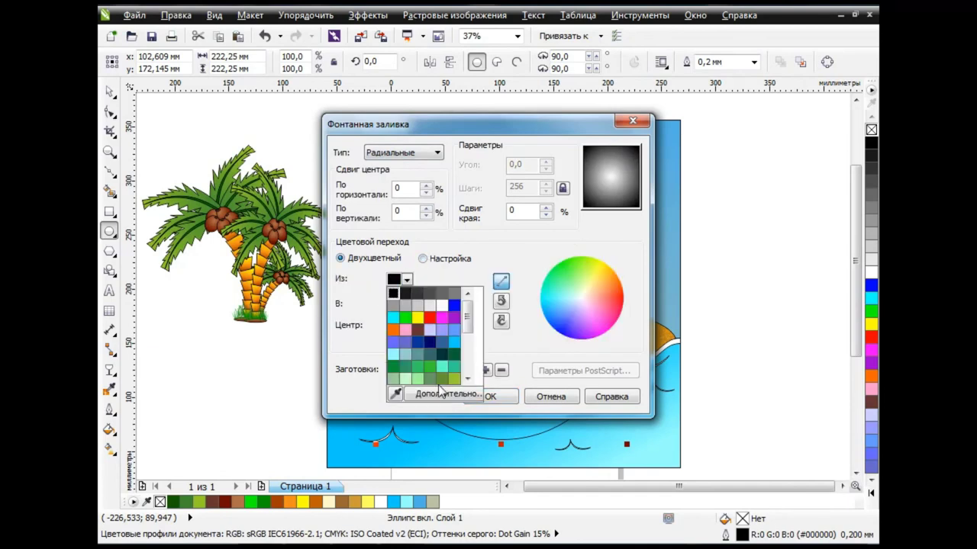
click(423, 258)
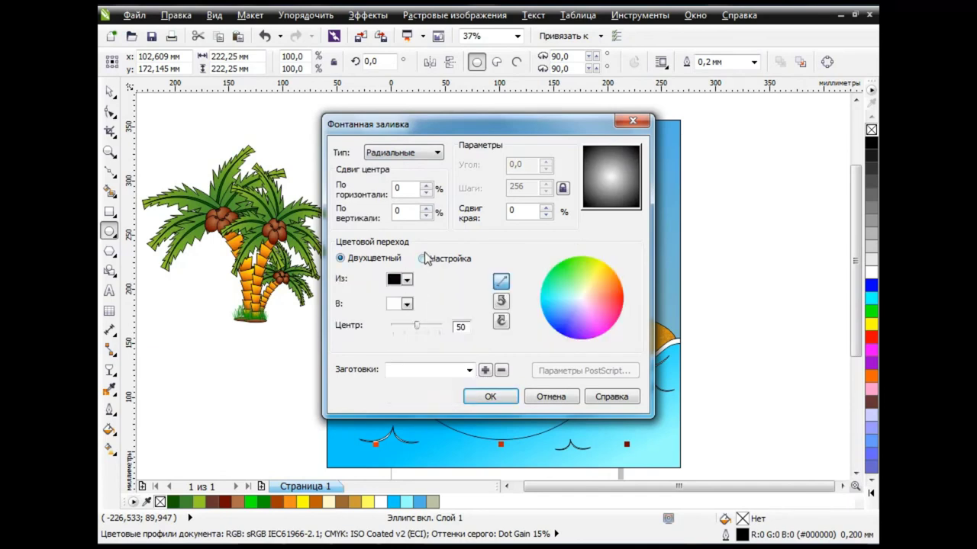
click(422, 258)
Set the sun gradient's start colour to orange (RGB 250, 165, 3)
click(577, 343)
click(336, 156)
text(250)
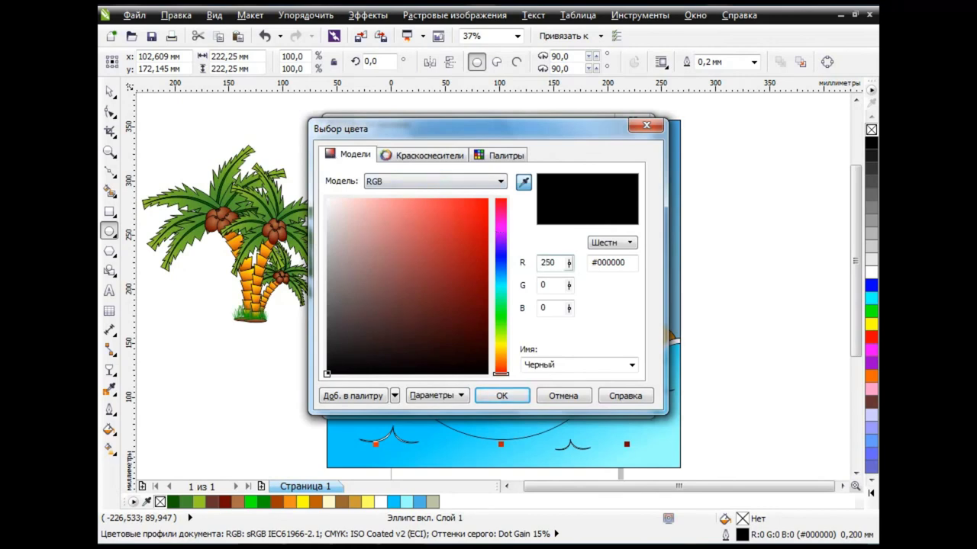
key(Tab)
text(165)
key(Tab)
text(3)
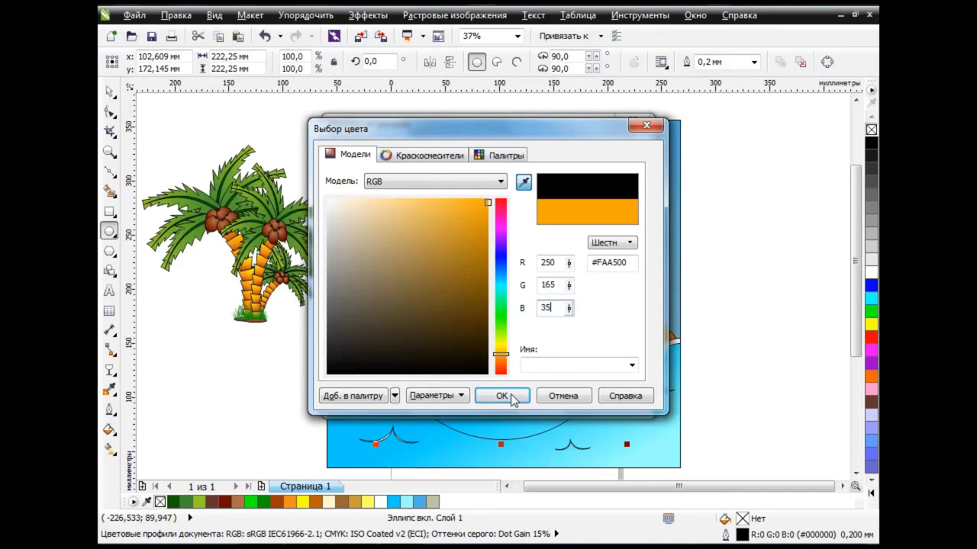
click(511, 400)
Set the gradient's other end to light yellow in RGB and apply the radial fill to the sun
click(518, 302)
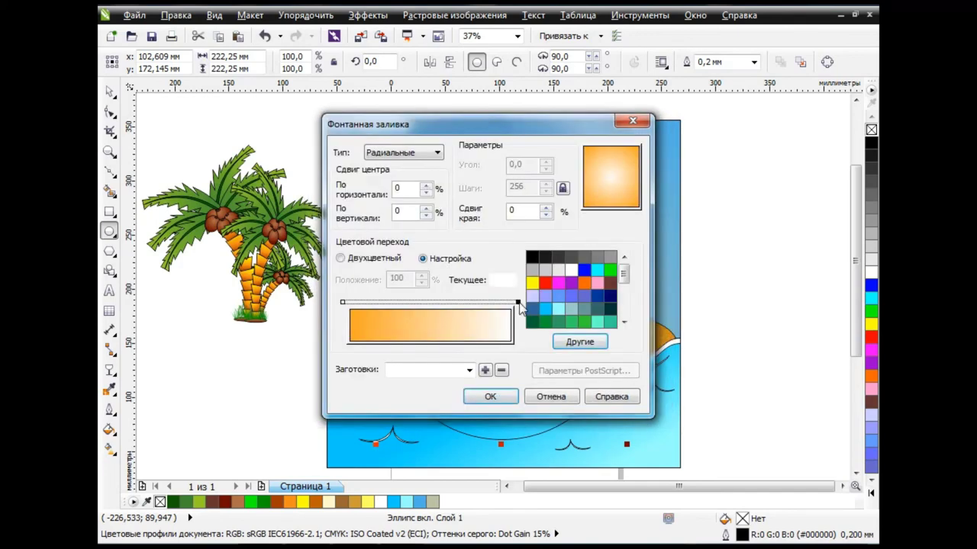
click(579, 344)
click(348, 154)
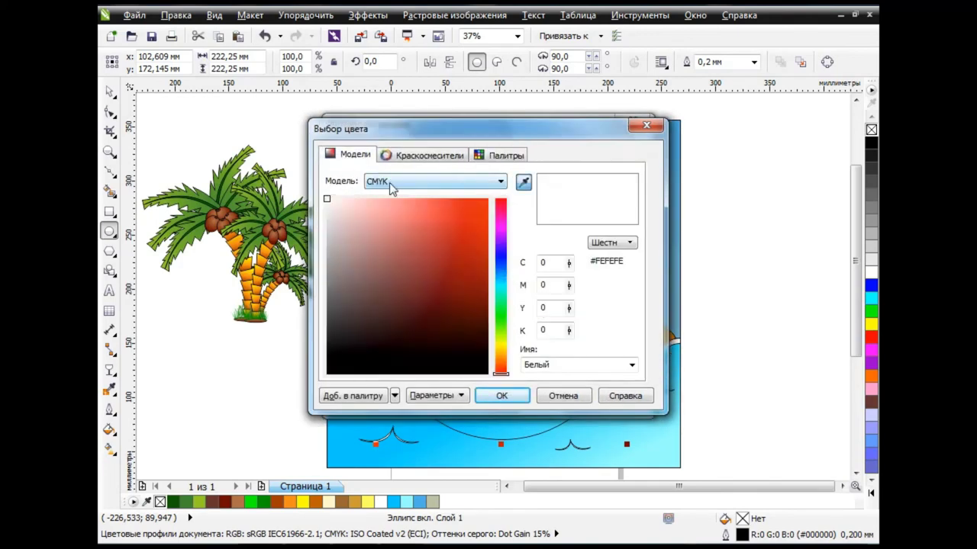
click(389, 183)
click(389, 227)
double_click(550, 262)
text(230)
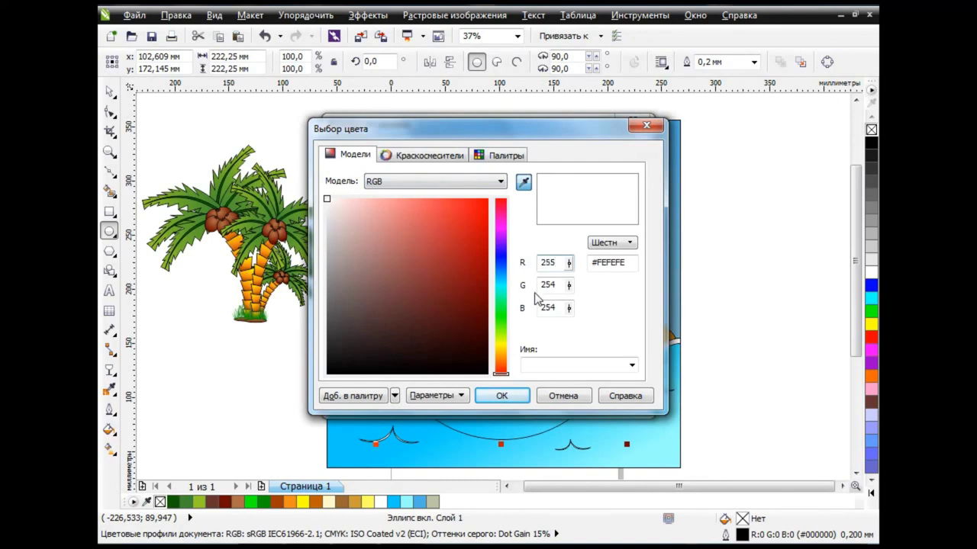
key(Tab)
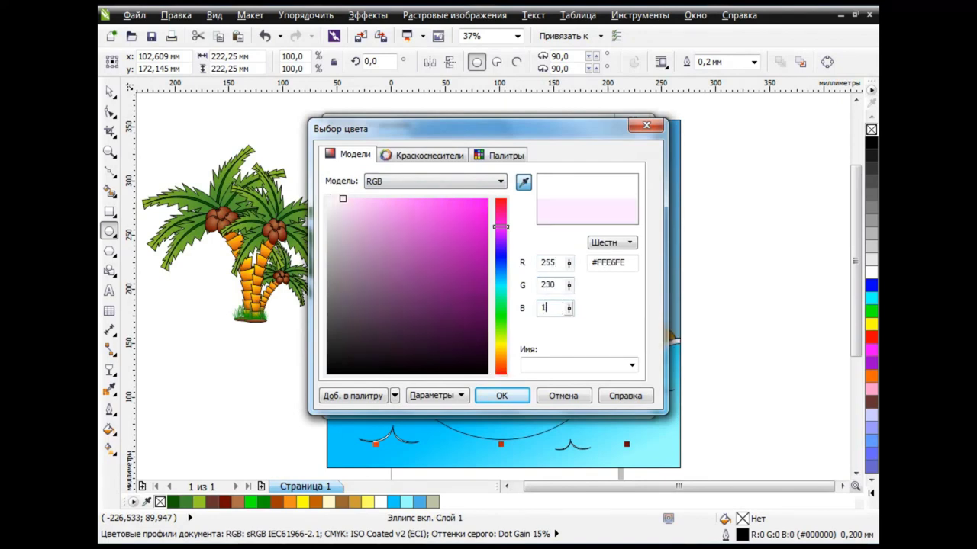
text(130)
key(Tab)
click(521, 396)
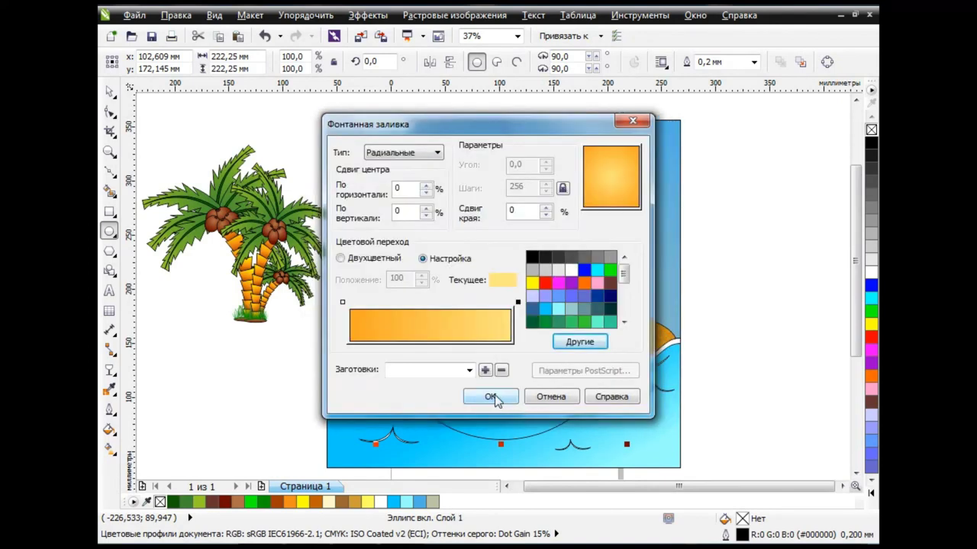
click(494, 394)
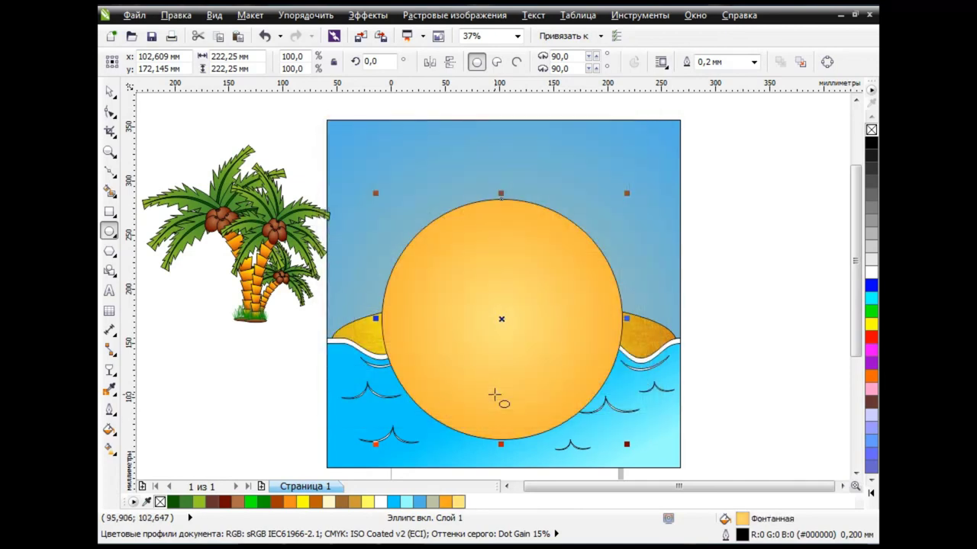
Recolour the sun gradient's centre bright yellow
key(space)
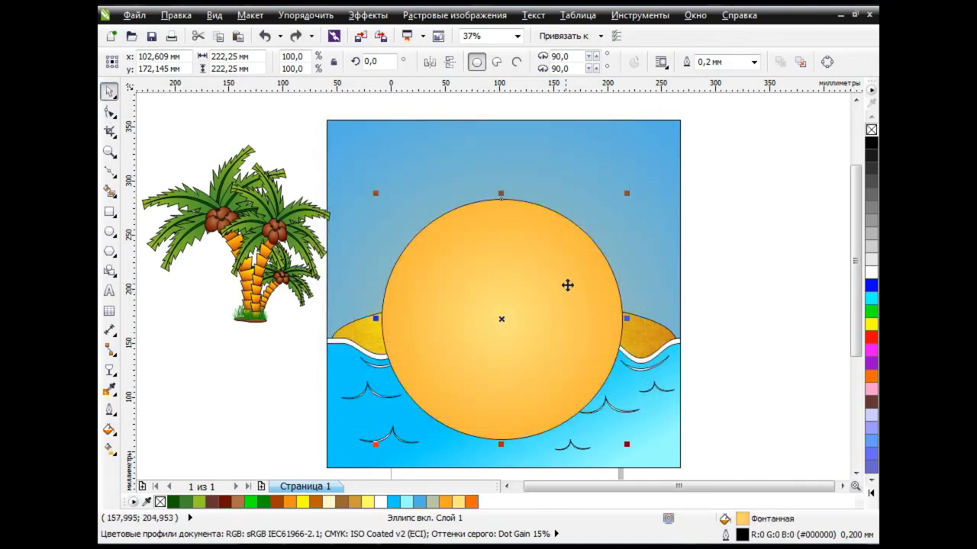
click(109, 448)
click(293, 62)
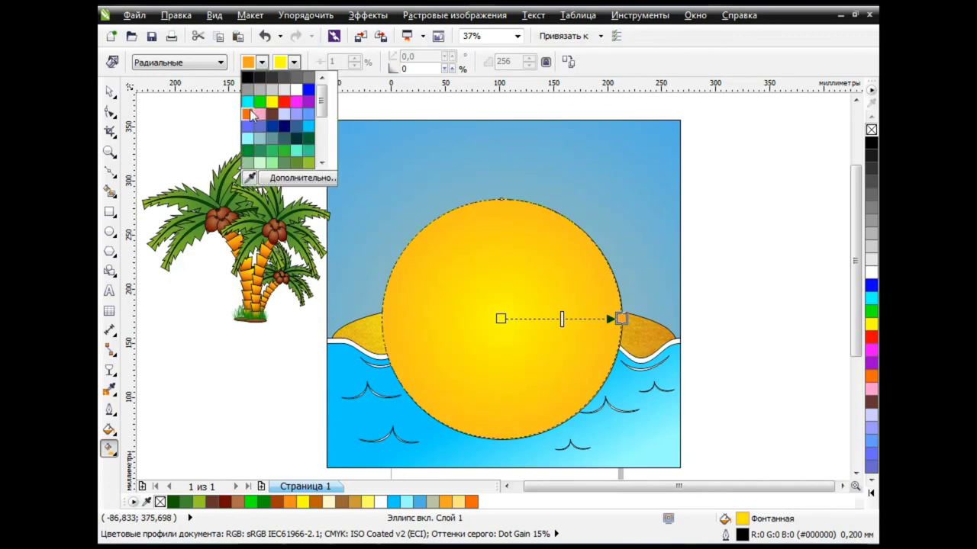
click(303, 103)
click(109, 91)
Send the sun to the back, then send the sky behind the sun
click(552, 300)
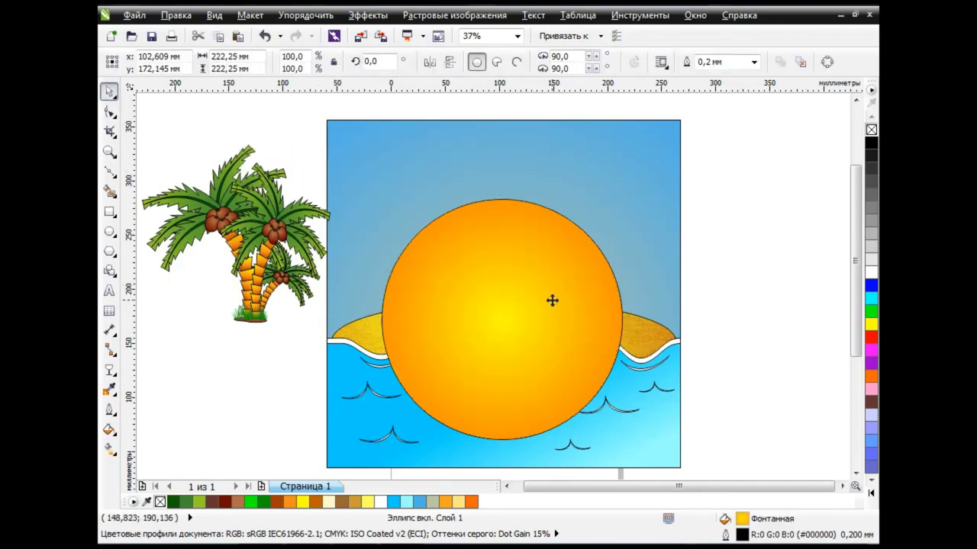
key(shift+Page_Down)
click(677, 247)
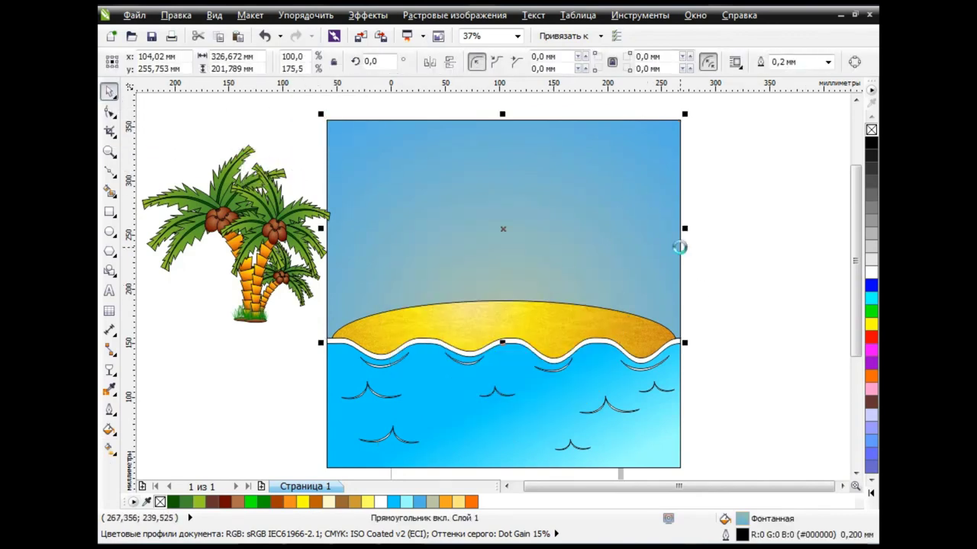
key(shift+Page_Down)
click(756, 260)
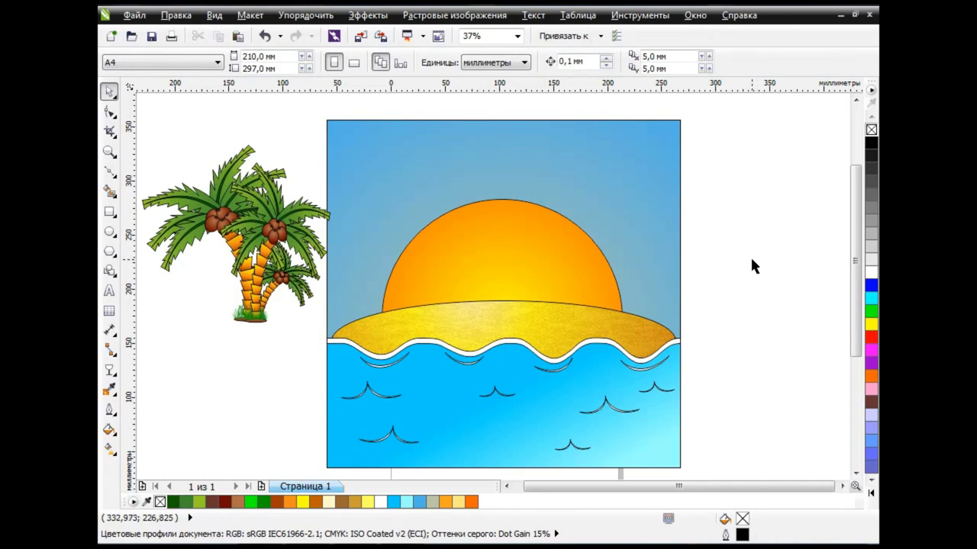
Draw overlapping ellipses in the upper-left sky and weld them into one cloud shape
drag(347, 137, 396, 169)
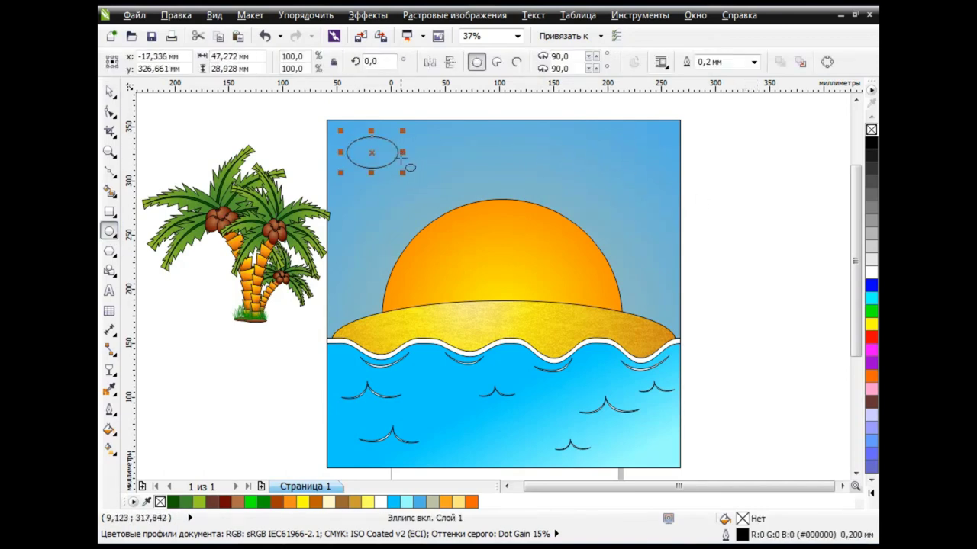
mouse_move(384, 133)
mouse_down()
mouse_move(425, 161)
mouse_move(421, 181)
mouse_up()
drag(408, 142, 463, 176)
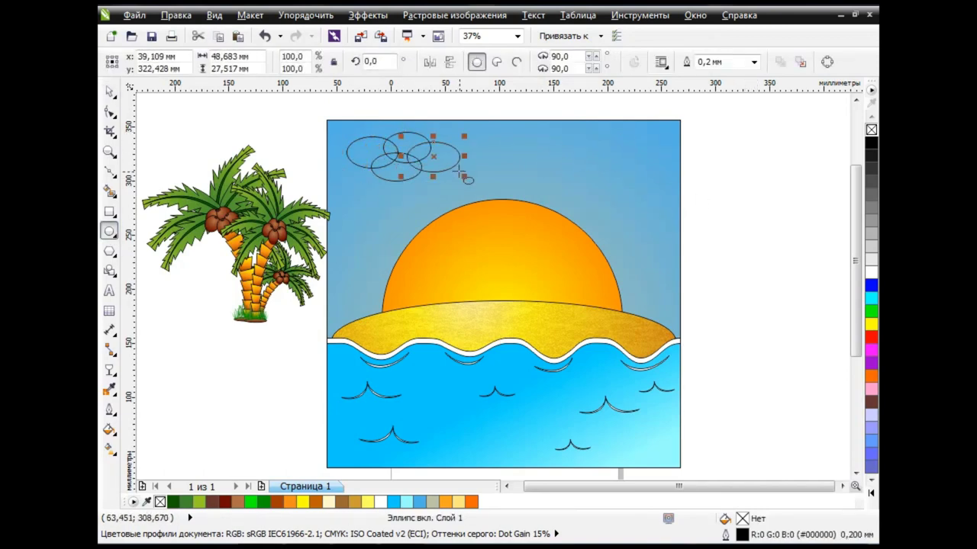
click(111, 92)
drag(313, 116, 490, 195)
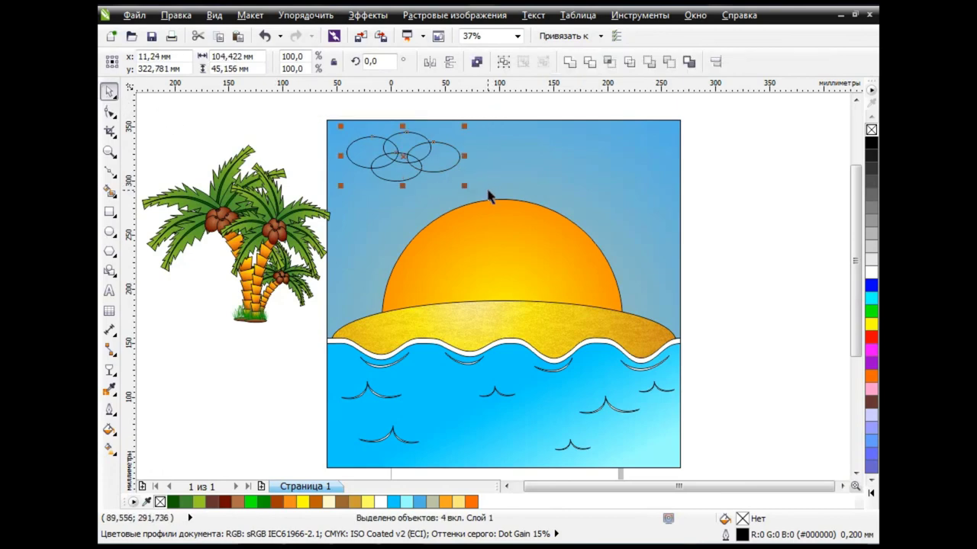
click(578, 67)
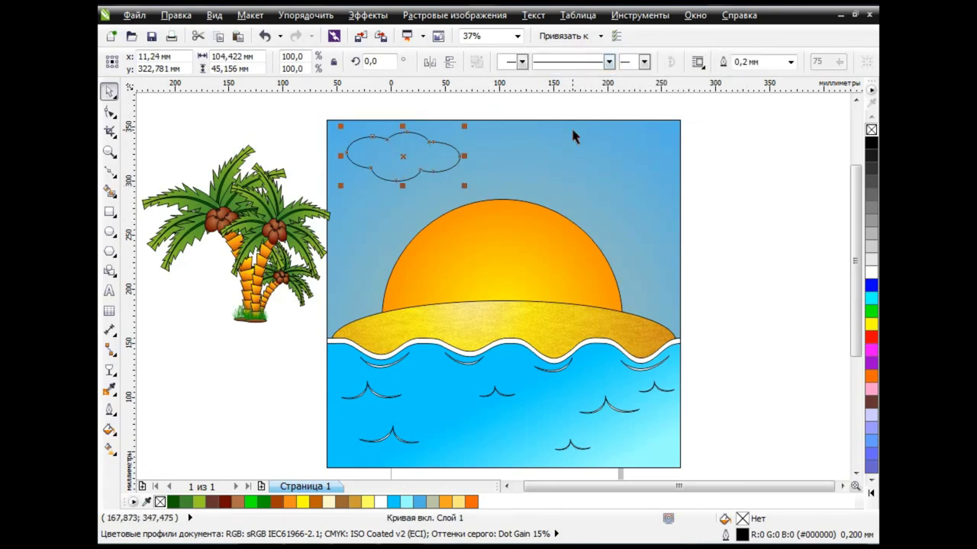
Fill the cloud white and give it uniform transparency
click(870, 278)
click(111, 412)
click(111, 371)
click(164, 468)
click(170, 62)
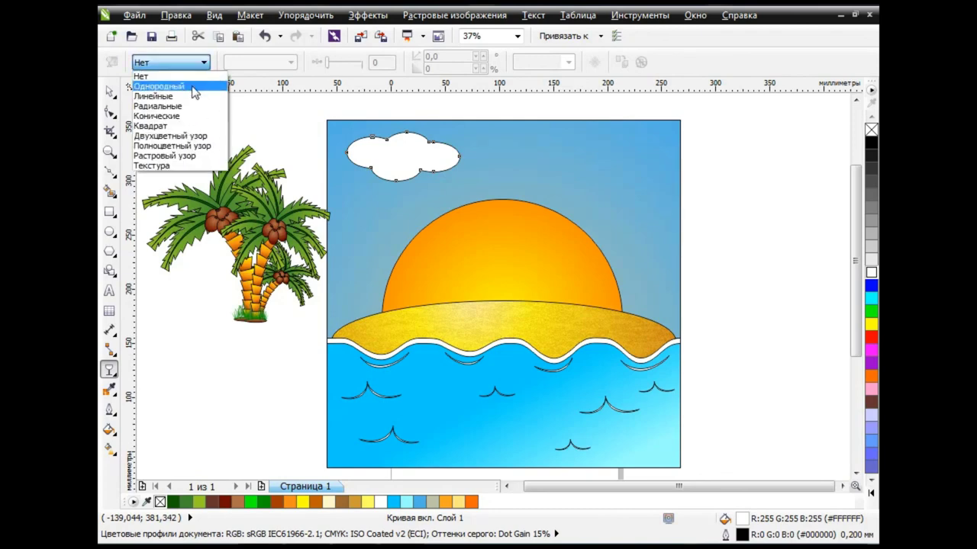
click(194, 86)
drag(344, 62, 357, 64)
Right-drag a copy of the cloud to the upper right
click(109, 92)
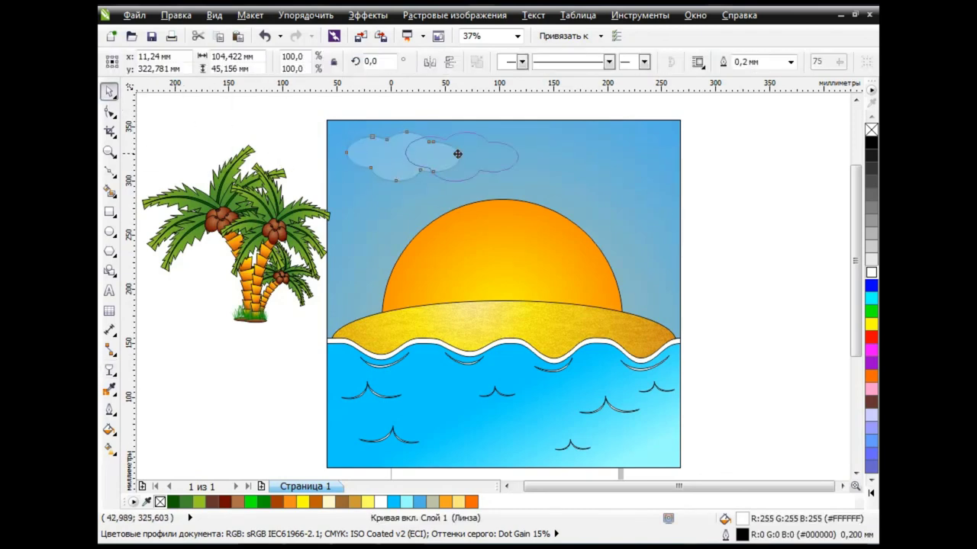
drag(458, 153, 565, 172)
click(595, 182)
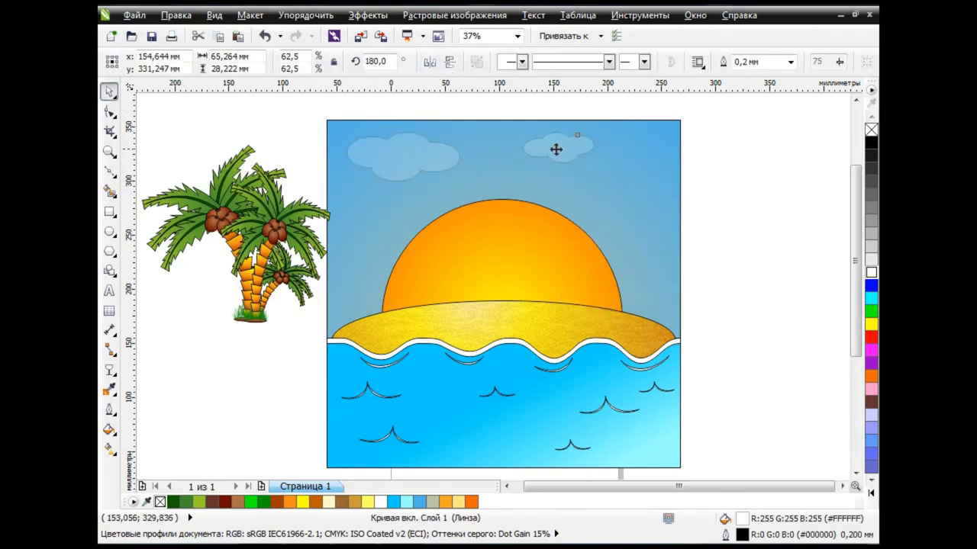
Move the palm tree group onto the right side of the island
drag(261, 267, 592, 289)
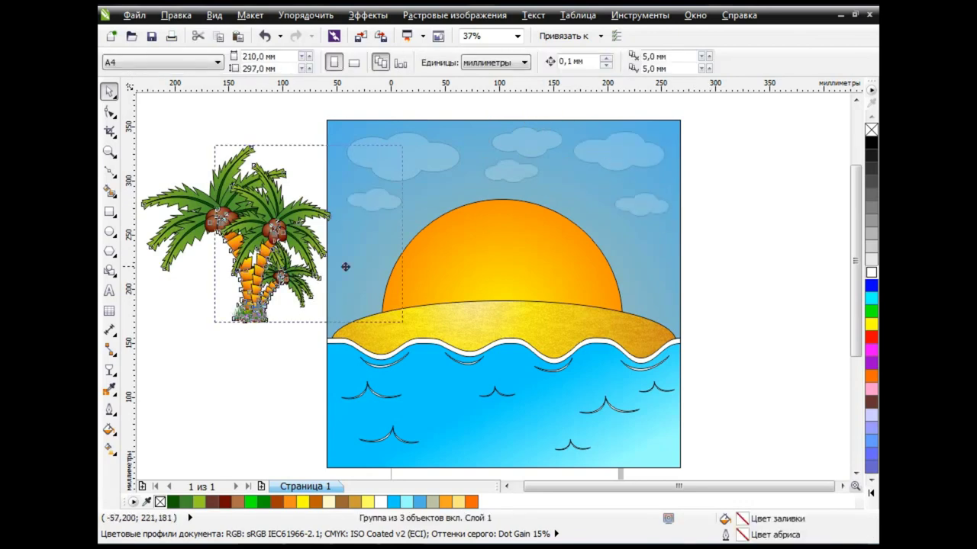
click(592, 288)
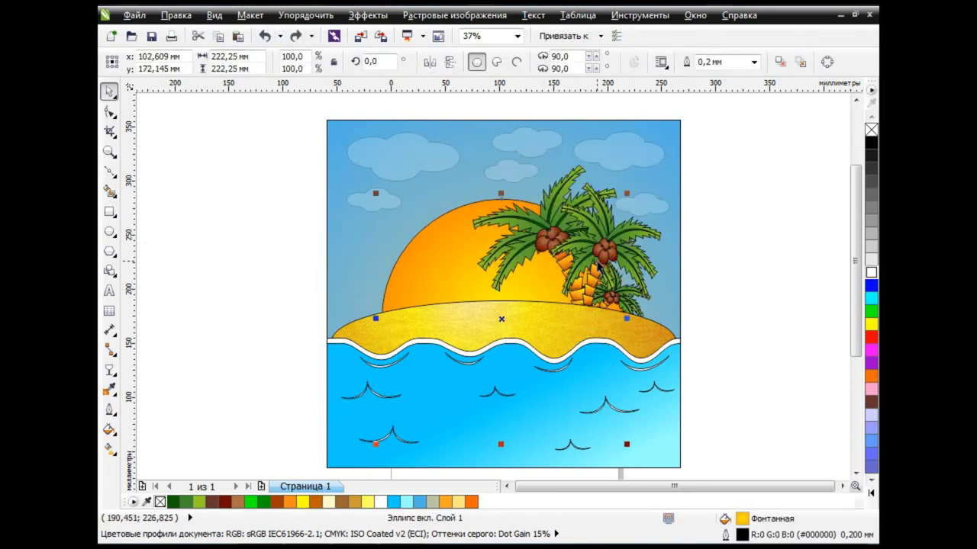
click(599, 262)
mouse_move(598, 262)
mouse_down()
mouse_move(619, 258)
mouse_move(607, 257)
mouse_up()
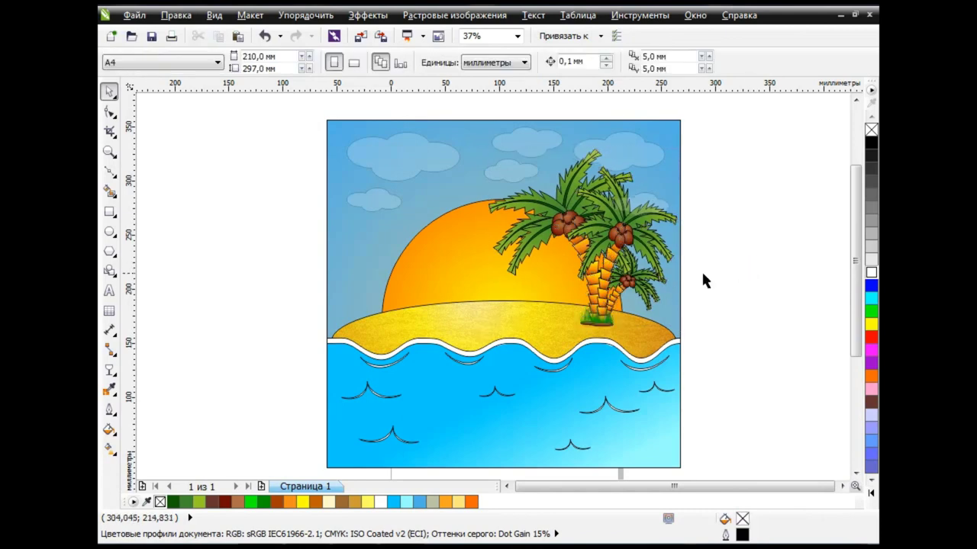
Duplicate the palms, mirror them horizontally, and place a half-size copy on the island's left
click(219, 36)
click(238, 36)
click(429, 61)
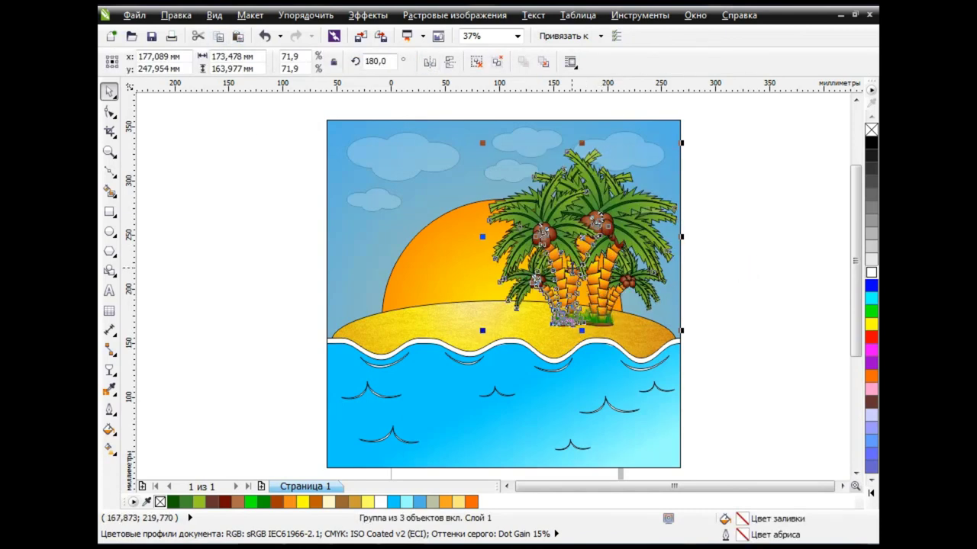
drag(573, 271, 412, 271)
click(751, 266)
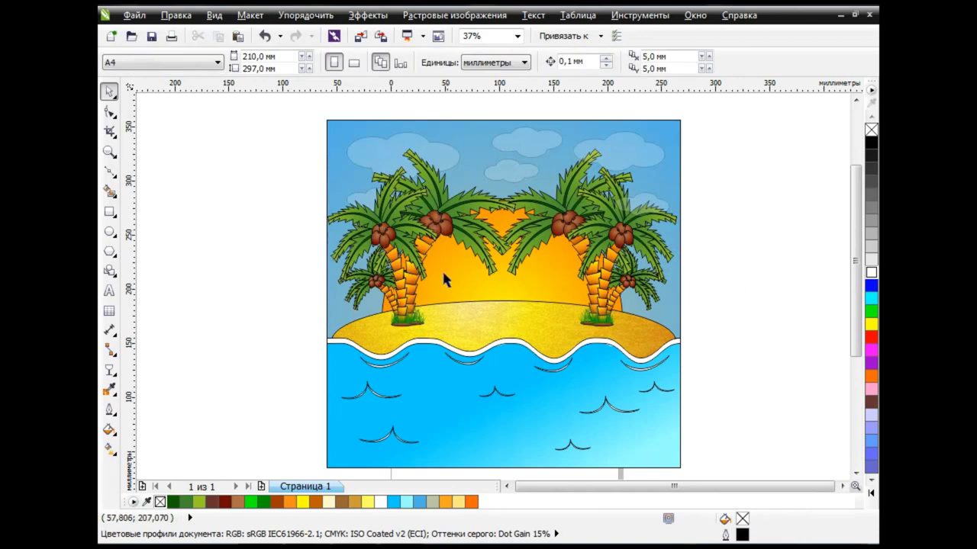
click(442, 269)
drag(525, 153, 469, 161)
click(750, 276)
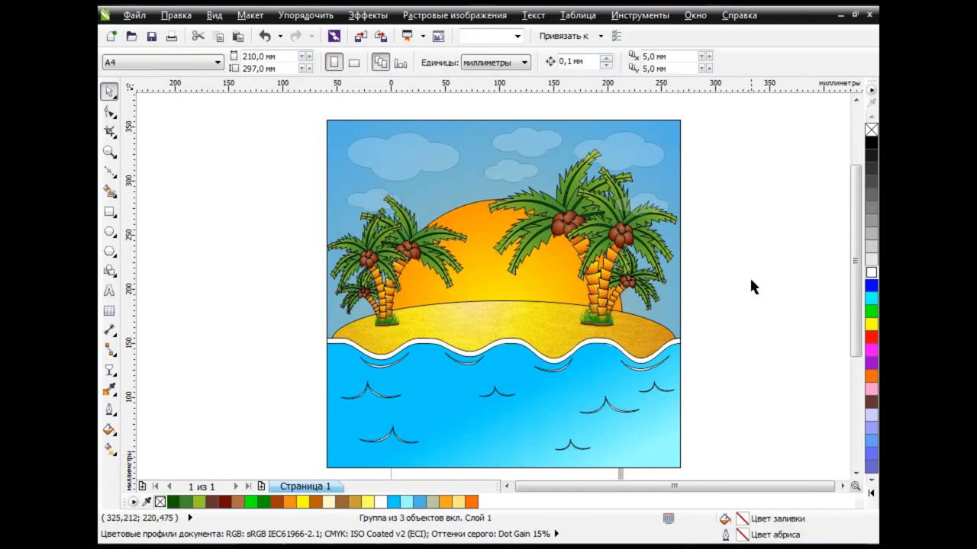
Remove the outlines from the whole picture and ungroup it into separate objects
drag(487, 262, 734, 450)
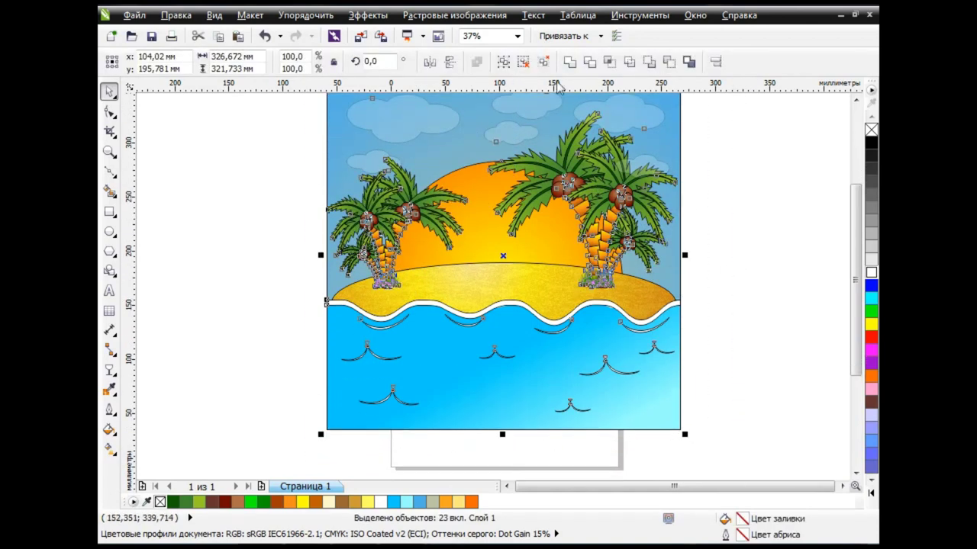
right_click(871, 130)
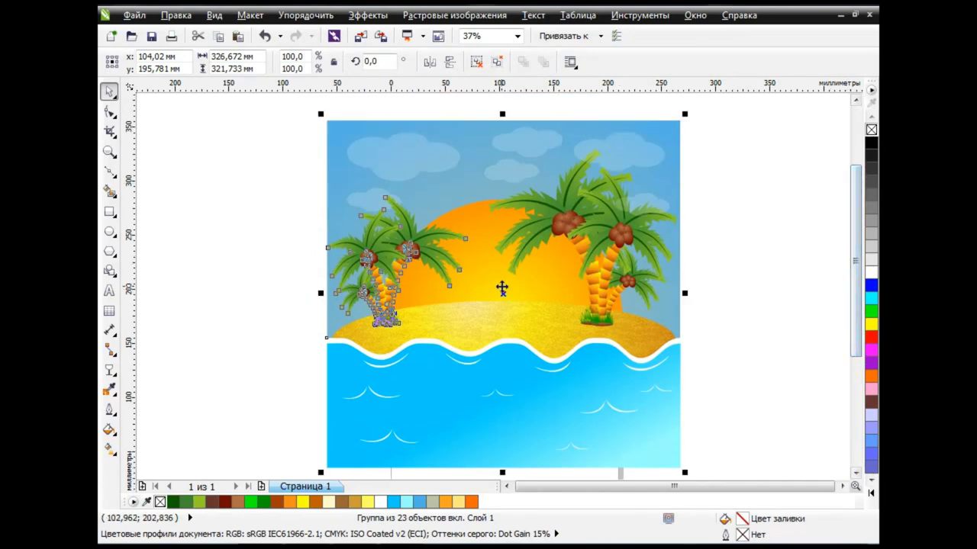
scroll(502, 286, up, 3)
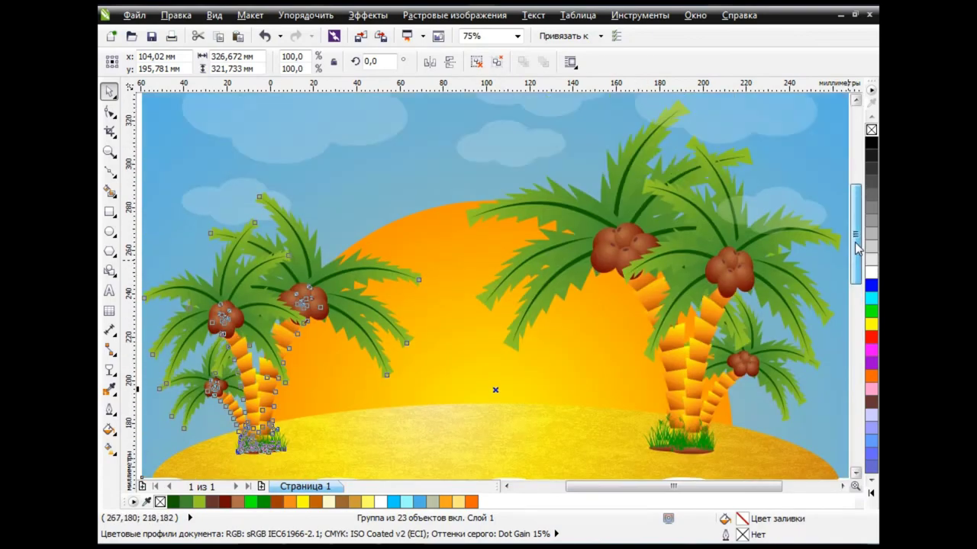
scroll(855, 252, up, 2)
click(474, 64)
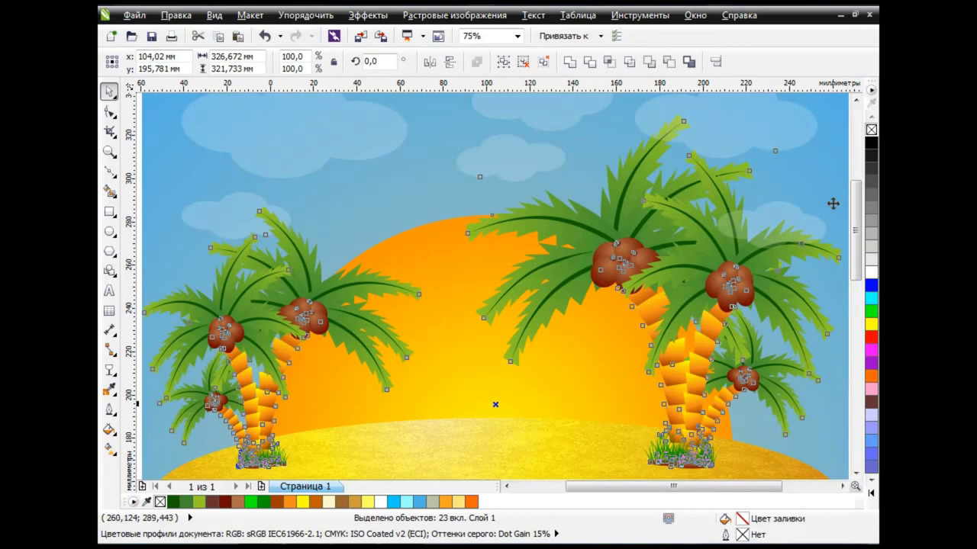
scroll(833, 203, down, 2)
Move the small cloud beside the right palms into the upper-left sky
click(842, 486)
click(676, 211)
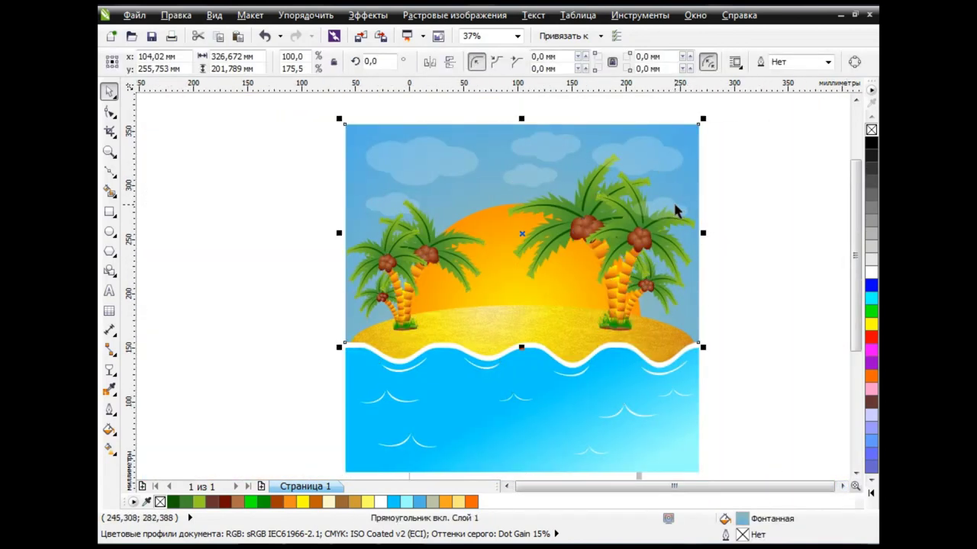
click(686, 182)
drag(681, 182, 380, 199)
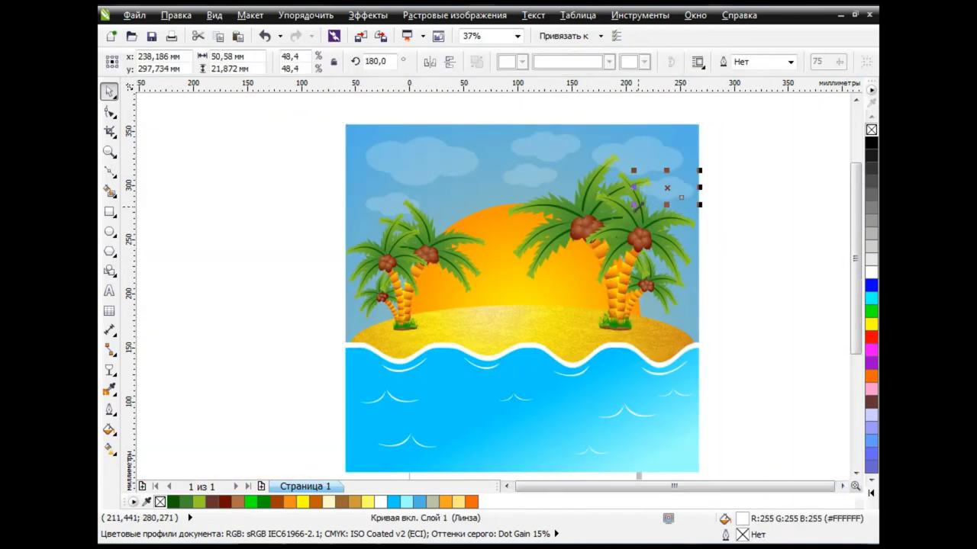